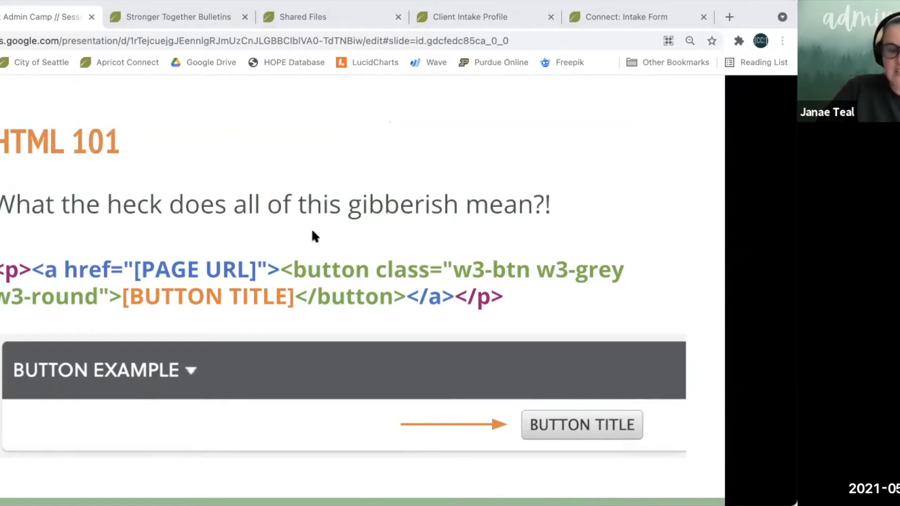
- Switch to Apricot and open the administrator list for creating and modifying bulletins
{"action": "left_click", "coordinate": [171, 18]}
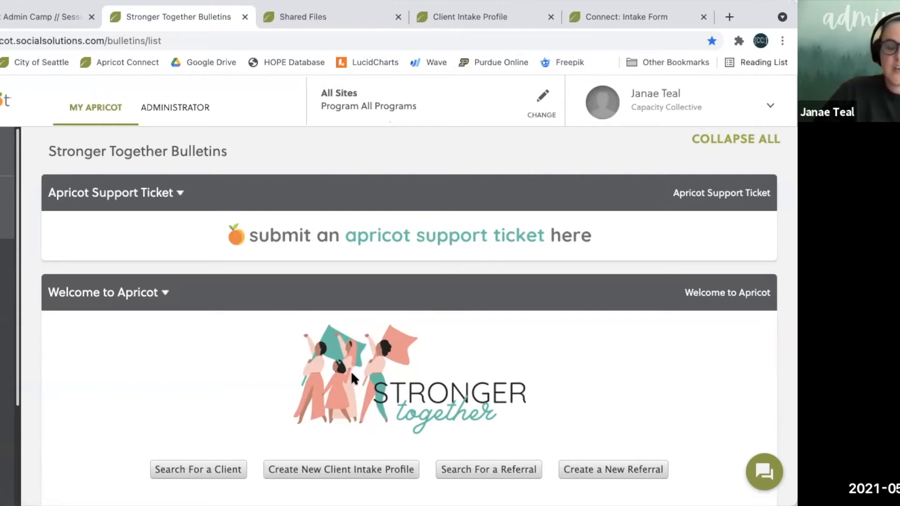
{"action": "left_click", "coordinate": [166, 113]}
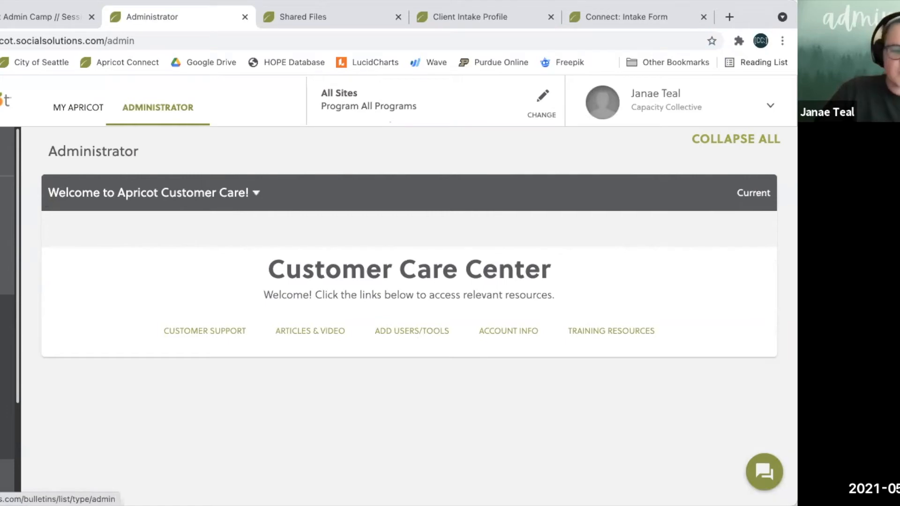
{"action": "left_click", "coordinate": [4, 375]}
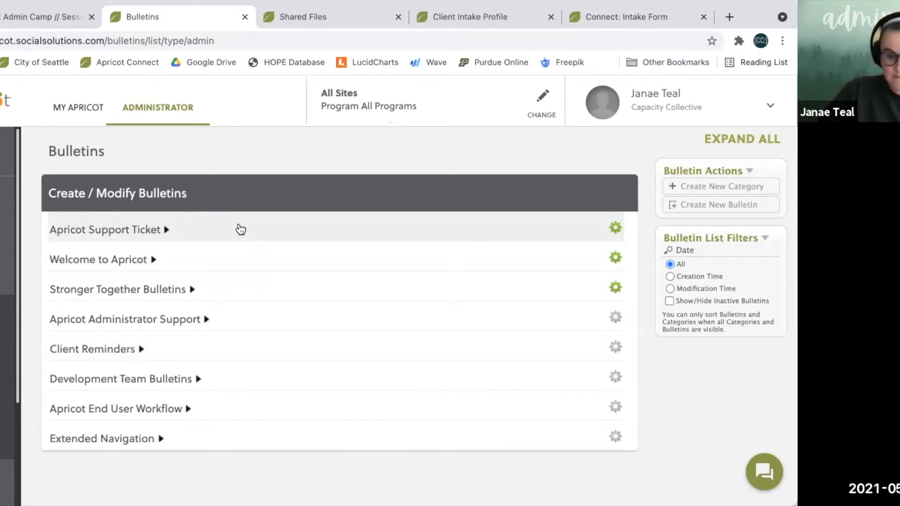
- Expand the Apricot Support Ticket category, move it below Apricot End User Workflow, and return it to first place
{"action": "left_click", "coordinate": [240, 228]}
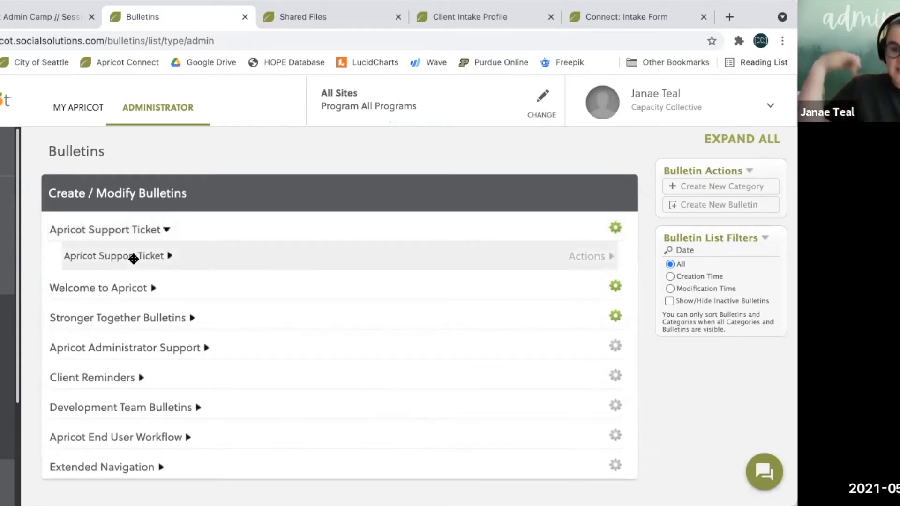
{"action": "left_click_drag", "start_coordinate": [231, 231], "coordinate": [234, 429]}
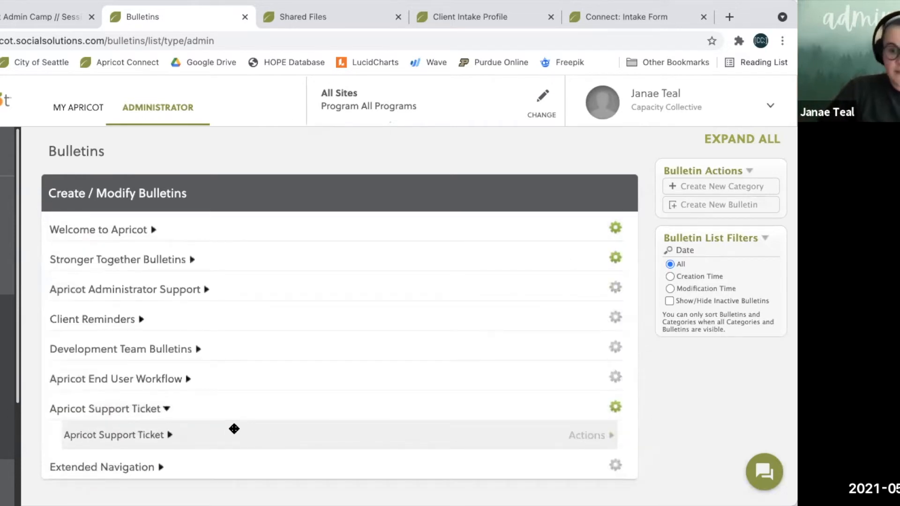
{"action": "left_click_drag", "start_coordinate": [222, 415], "coordinate": [228, 232]}
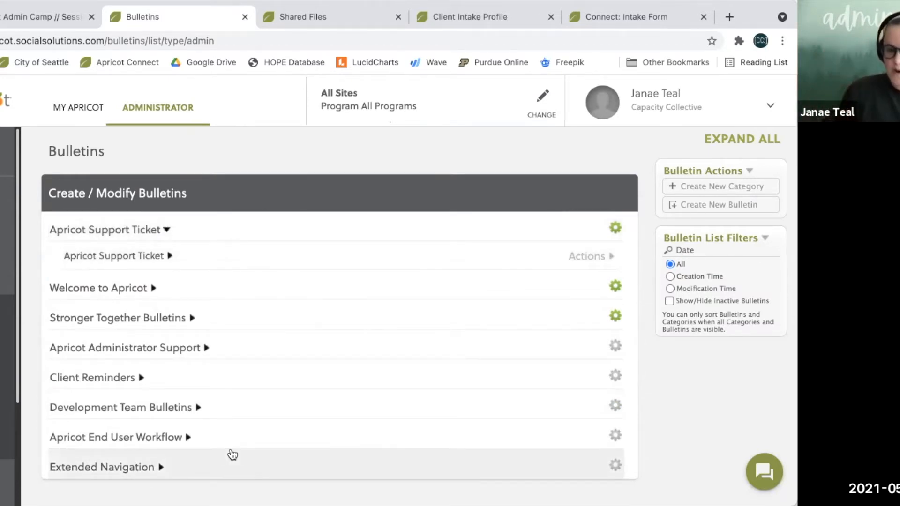
- Examine the bulletins inside the Apricot Support Ticket and Welcome to Apricot categories
{"action": "left_click", "coordinate": [169, 228]}
{"action": "left_click", "coordinate": [170, 230]}
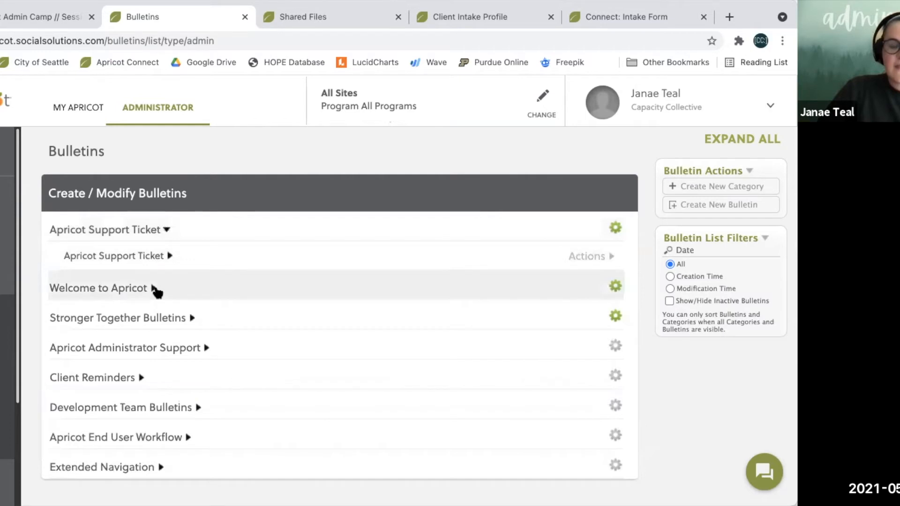
{"action": "left_click", "coordinate": [155, 288]}
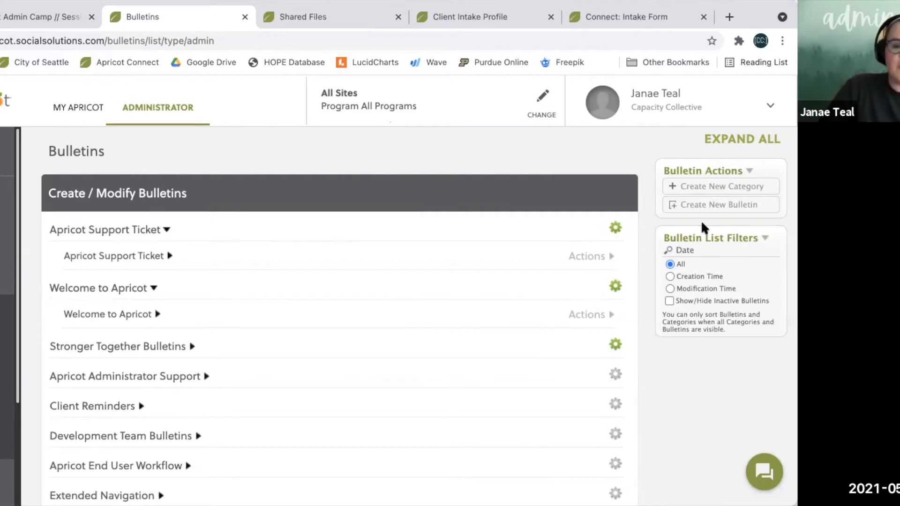
- Create a new bulletin named "Test Bulletin" in the Apricot Support Ticket category
{"action": "left_click", "coordinate": [720, 203]}
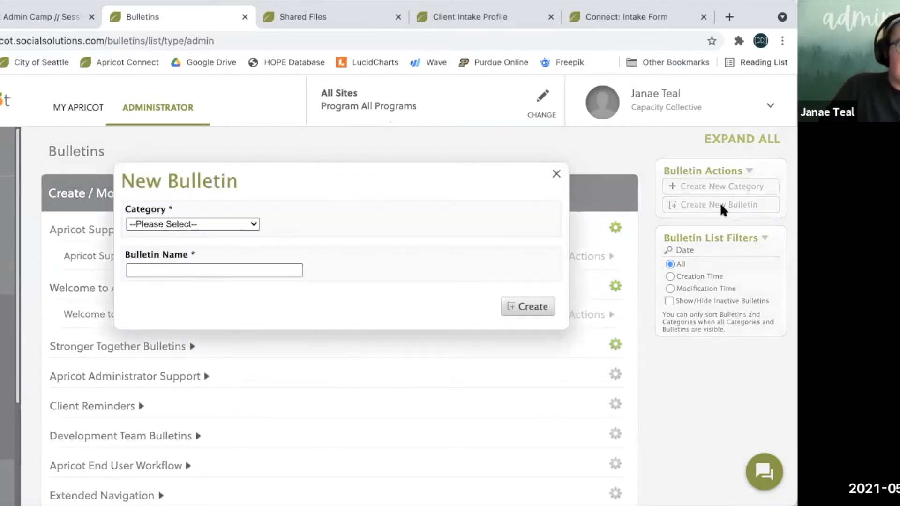
{"action": "left_click", "coordinate": [227, 228]}
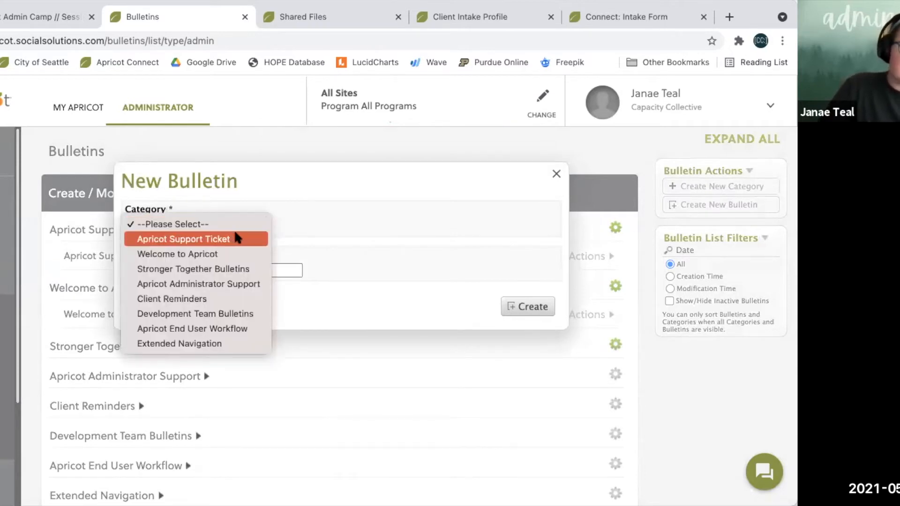
{"action": "left_click", "coordinate": [236, 238]}
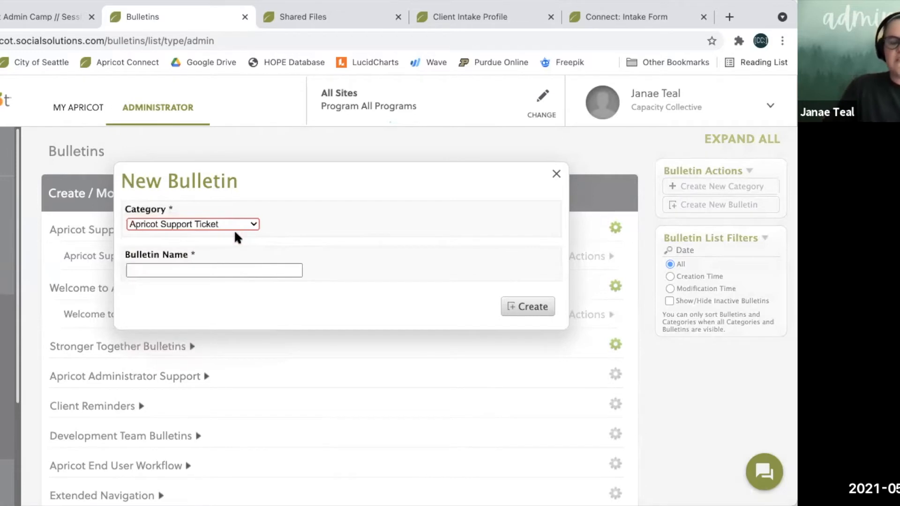
{"action": "left_click", "coordinate": [232, 271]}
{"action": "type", "text": "T"}
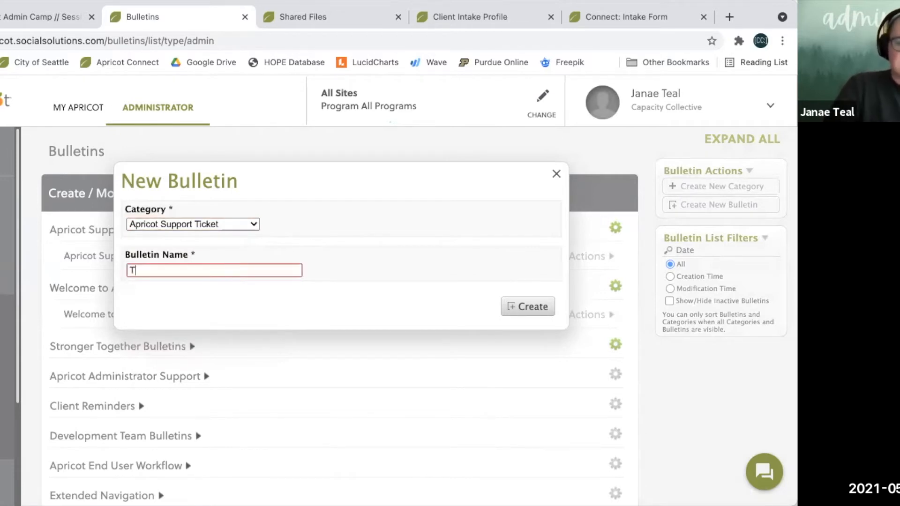
{"action": "type", "text": "est Bulletin"}
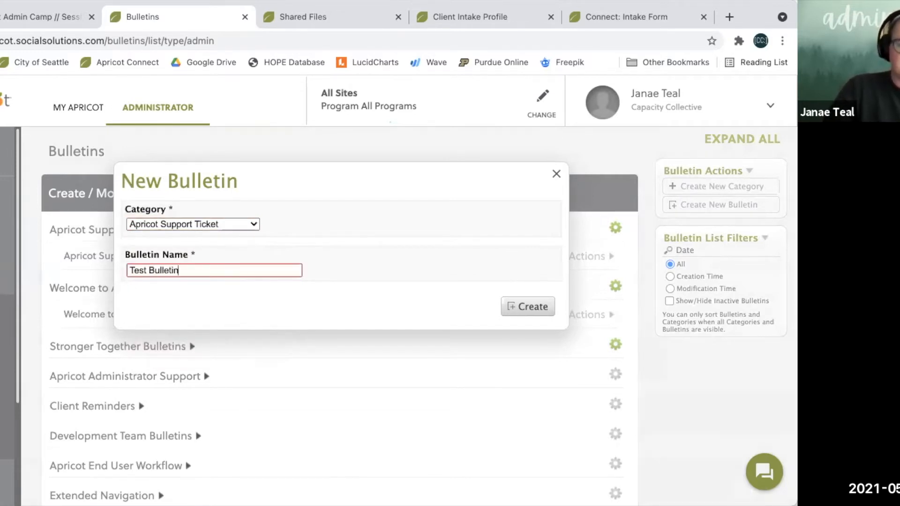
{"action": "left_click", "coordinate": [505, 310]}
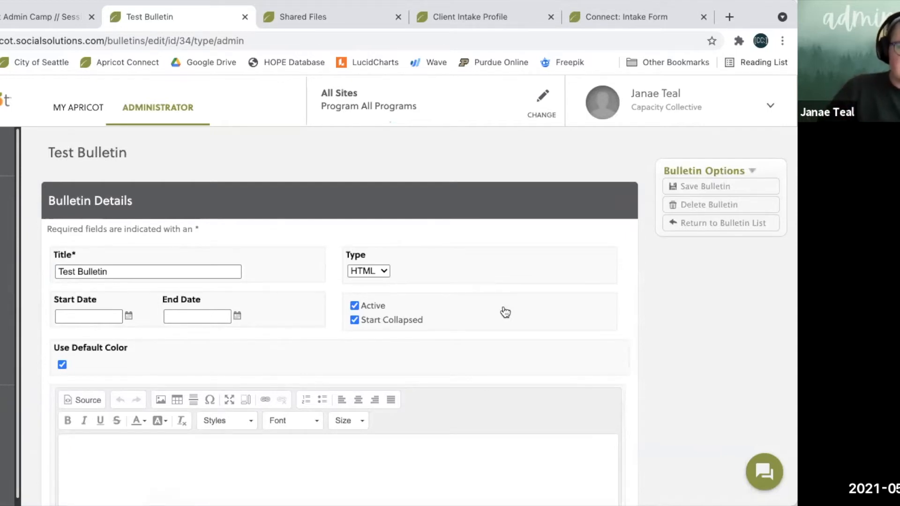
- Set the type of Test Bulletin to Report in its bulletin details
{"action": "scroll", "coordinate": [505, 312], "scroll_direction": "down", "scroll_amount": 2}
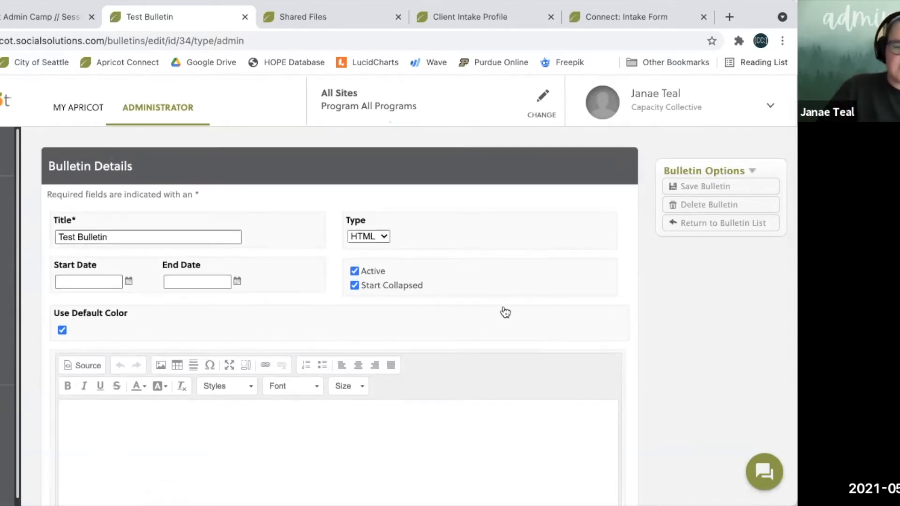
{"action": "scroll", "coordinate": [506, 312], "scroll_direction": "up", "scroll_amount": 1}
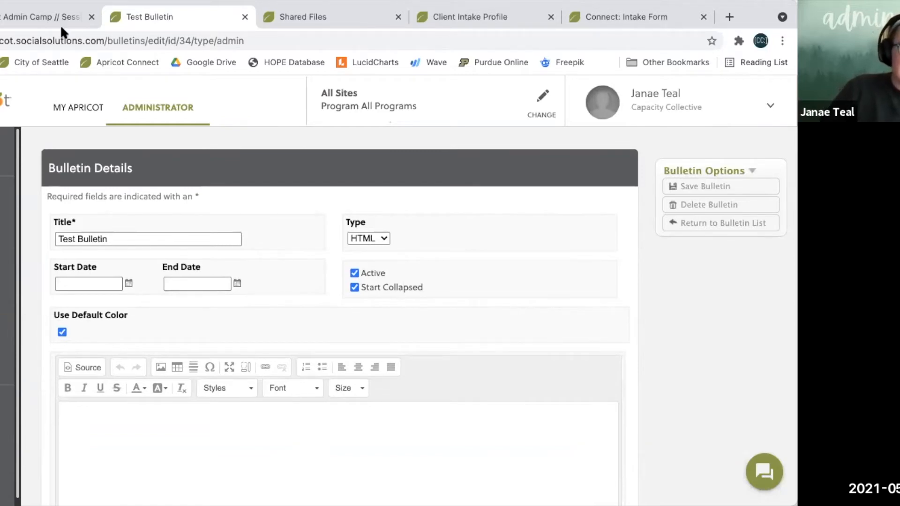
{"action": "left_click", "coordinate": [371, 420]}
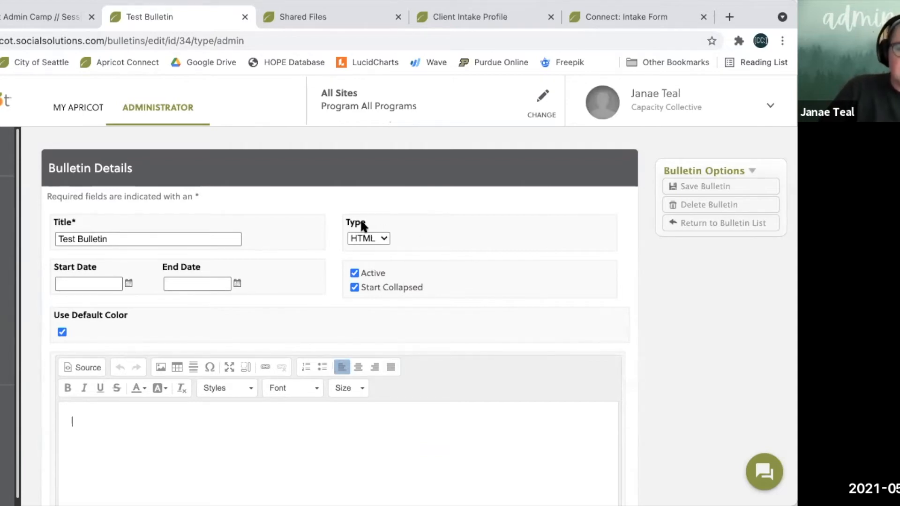
{"action": "left_click", "coordinate": [385, 235]}
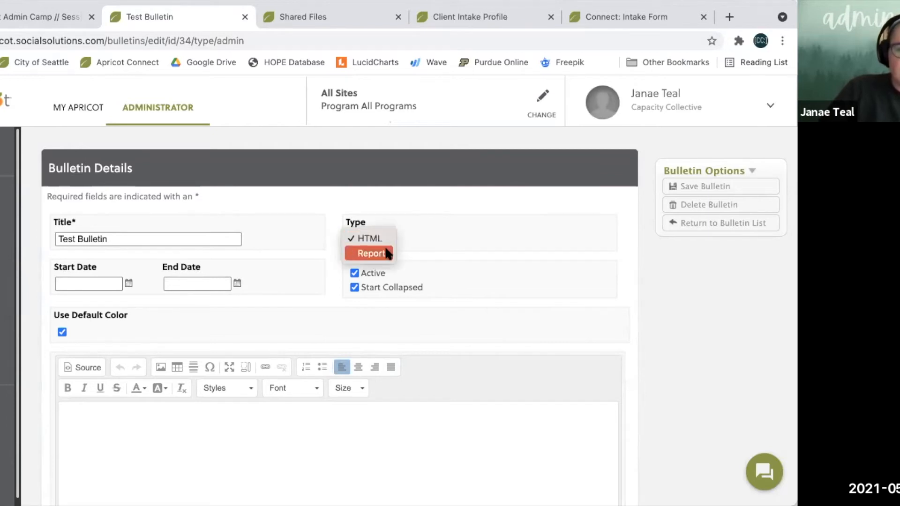
{"action": "left_click", "coordinate": [370, 253]}
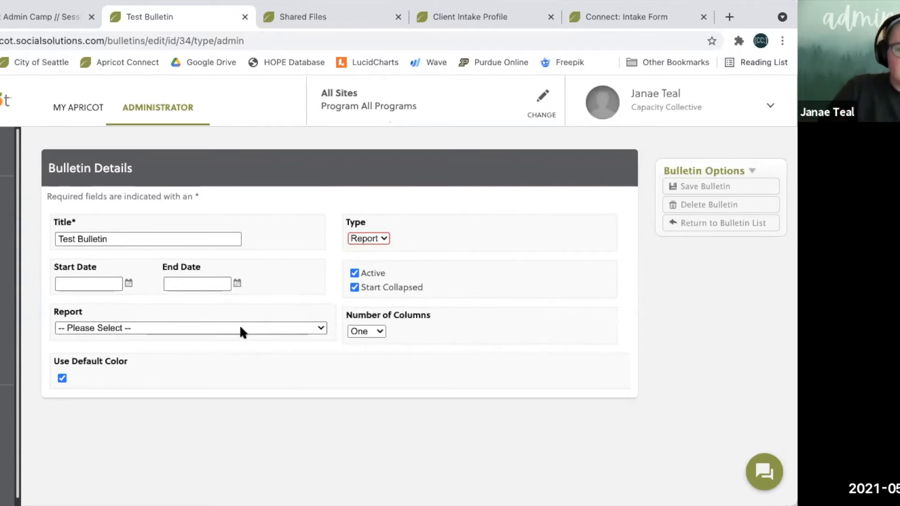
- Assign the Volunteer Hours by Month report to the bulletin and set its number of columns to Two
{"action": "left_click", "coordinate": [322, 328]}
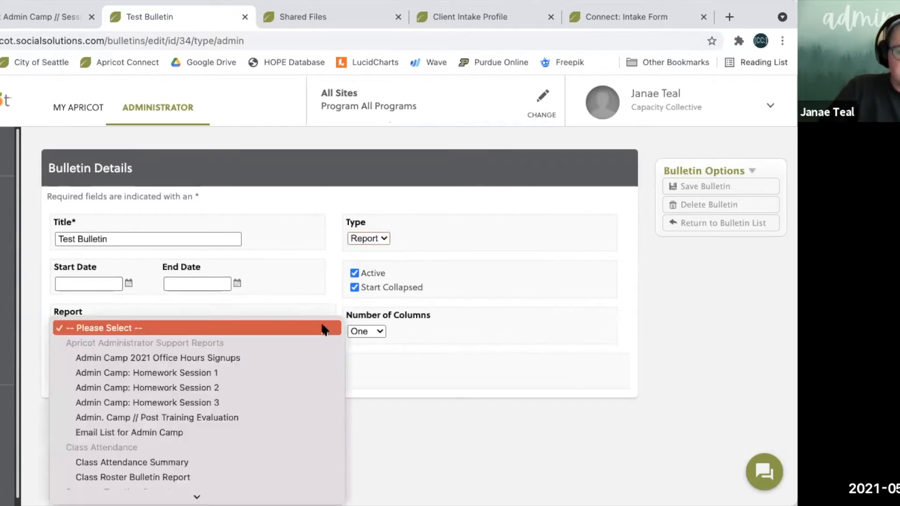
{"action": "scroll", "coordinate": [295, 361], "scroll_direction": "down", "scroll_amount": 2}
{"action": "scroll", "coordinate": [291, 362], "scroll_direction": "down", "scroll_amount": 3}
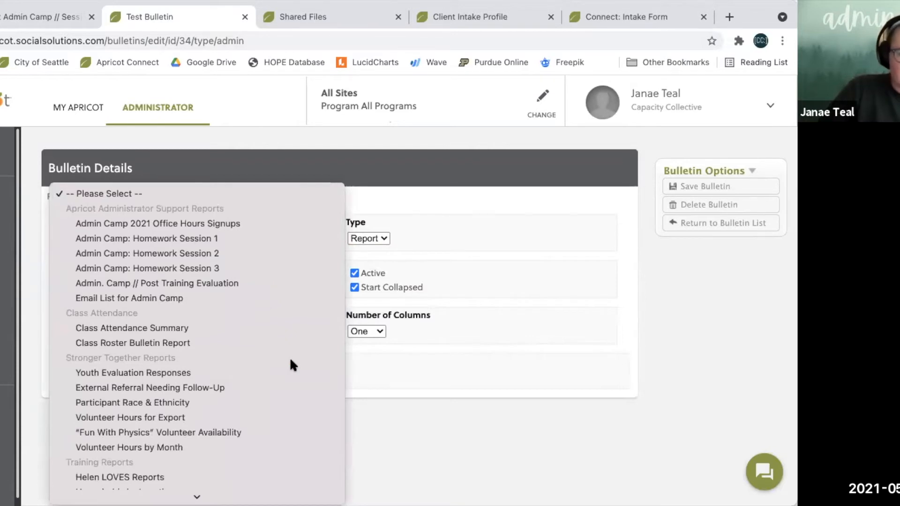
{"action": "left_click", "coordinate": [222, 448]}
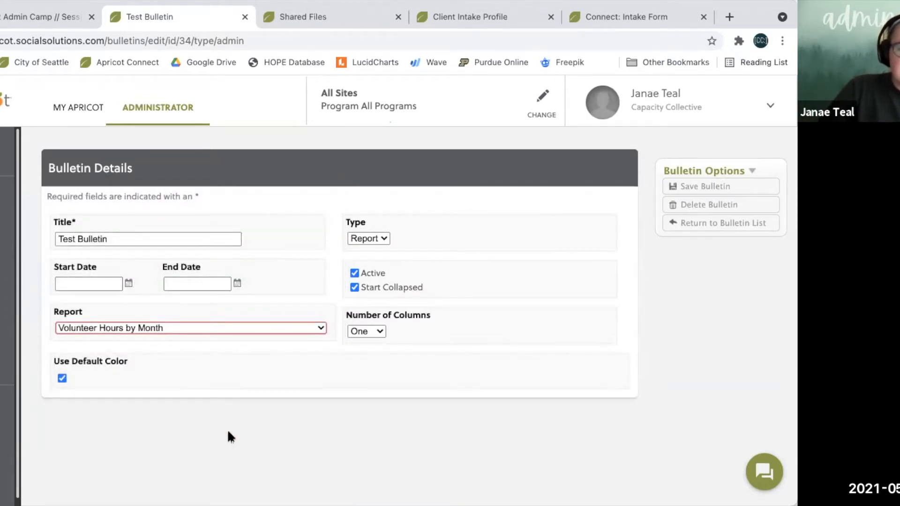
{"action": "left_click", "coordinate": [379, 333]}
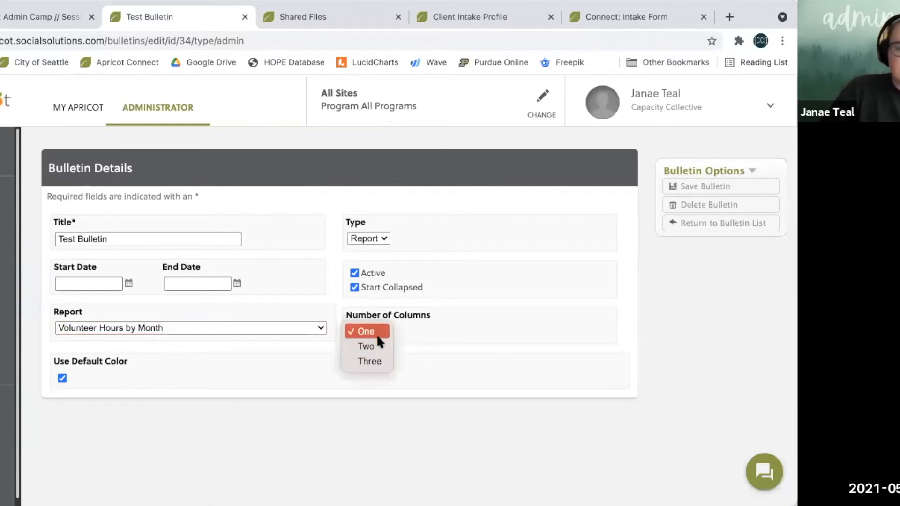
{"action": "left_click", "coordinate": [377, 346]}
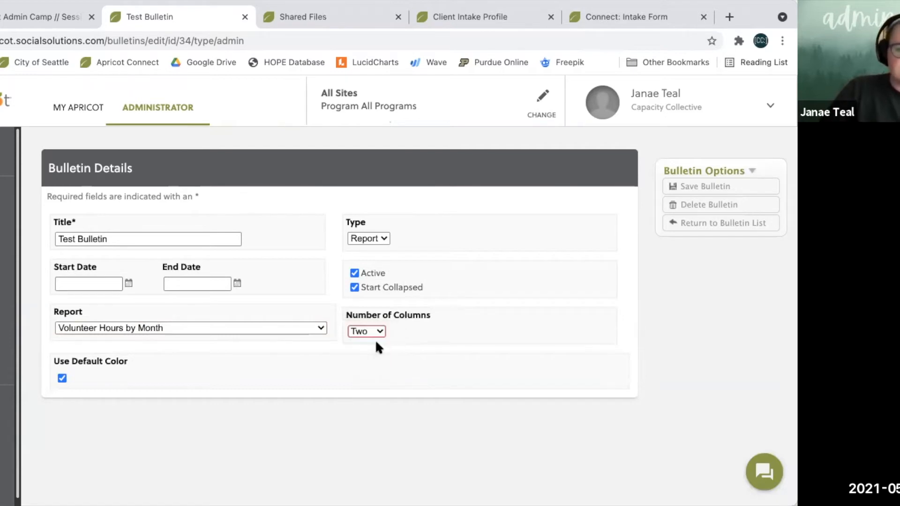
- Replace the default header color with olive green (RGB 133, 153, 57) sampled from the Bulletin Options heading, and save the bulletin
{"action": "left_click", "coordinate": [62, 379]}
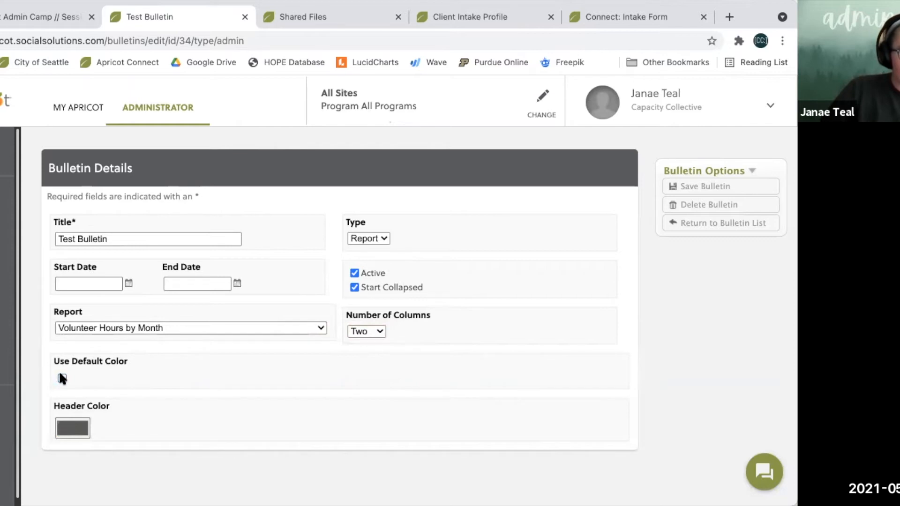
{"action": "left_click", "coordinate": [62, 379]}
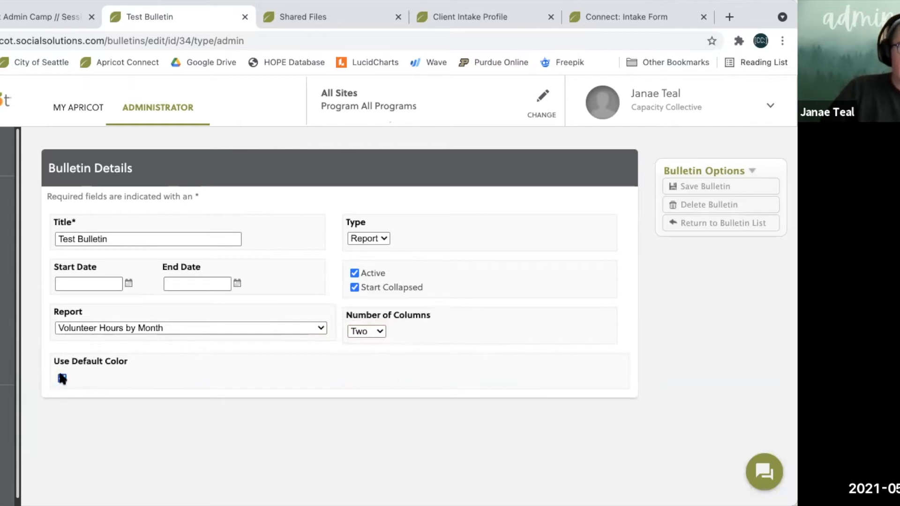
{"action": "left_click", "coordinate": [62, 379]}
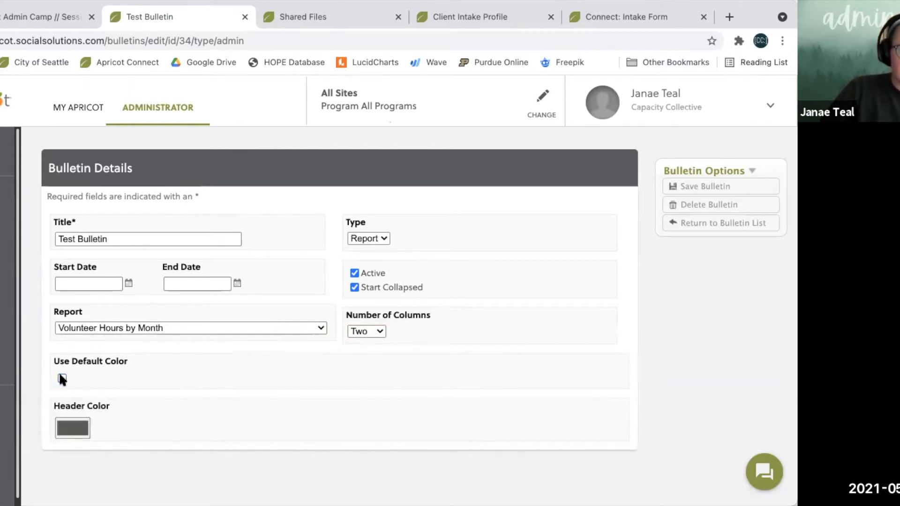
{"action": "left_click", "coordinate": [73, 428]}
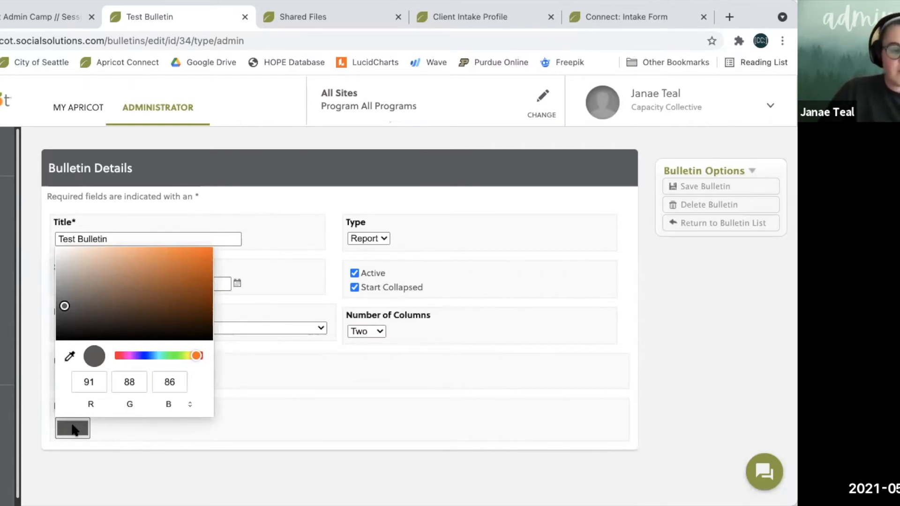
{"action": "left_click", "coordinate": [69, 358]}
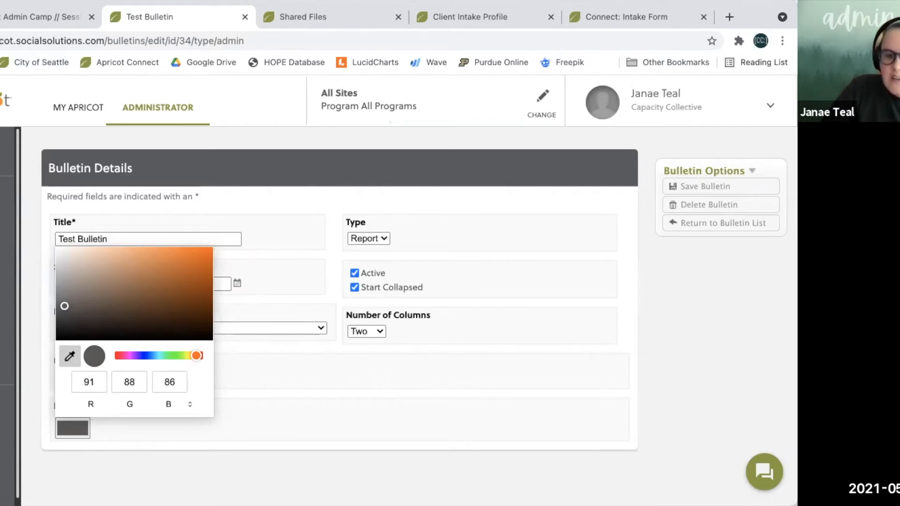
{"action": "left_click", "coordinate": [667, 173]}
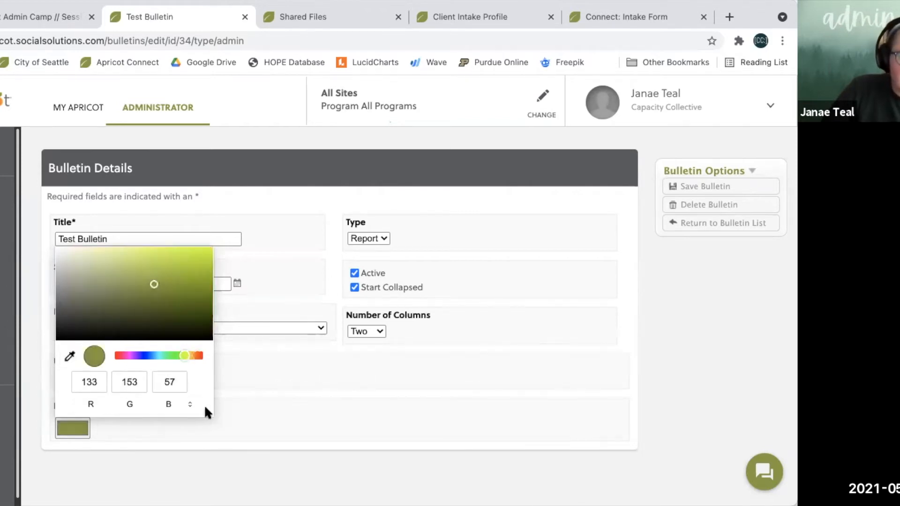
{"action": "left_click", "coordinate": [251, 399]}
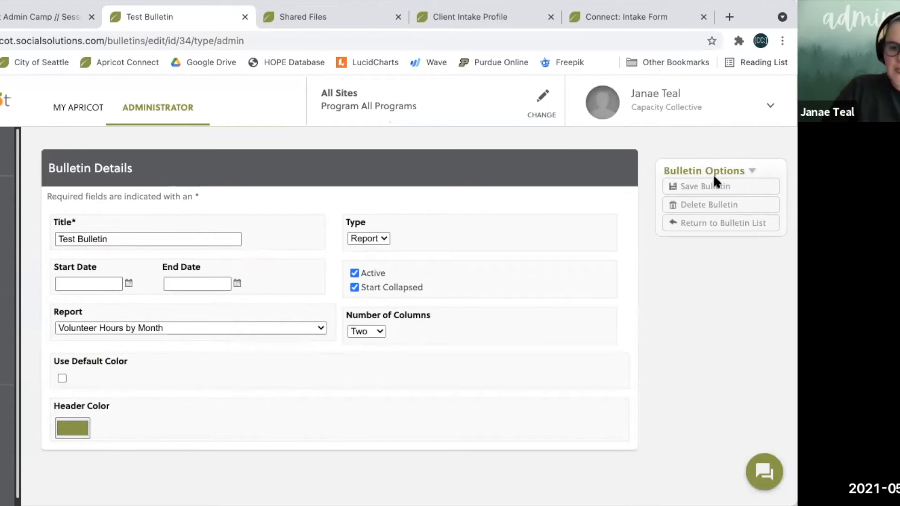
{"action": "left_click", "coordinate": [716, 186]}
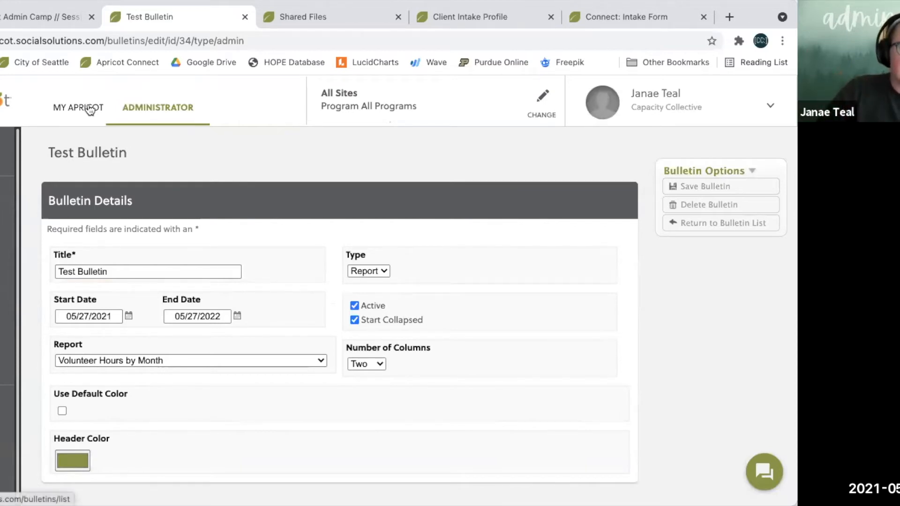
- View the expanded Test Bulletin on the My Apricot home page and refresh the Volunteer Hours by Month chart data
{"action": "left_click", "coordinate": [90, 109]}
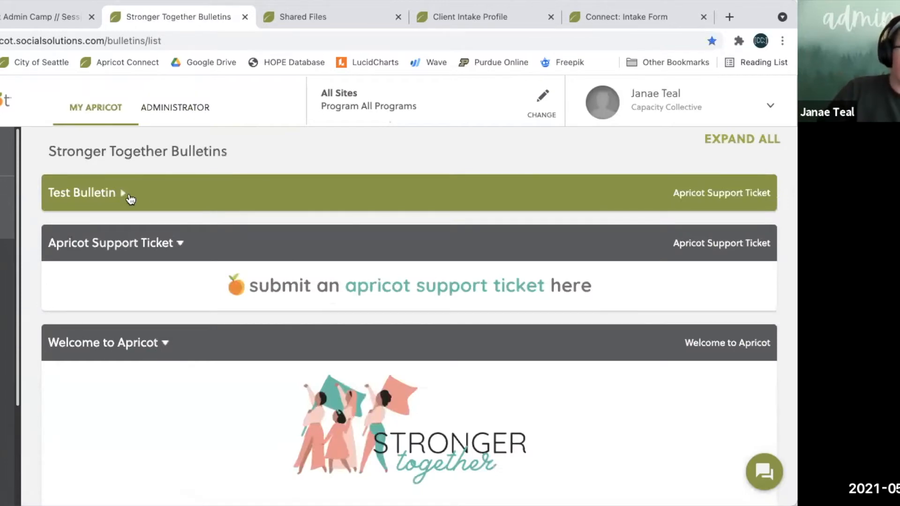
{"action": "left_click", "coordinate": [130, 198]}
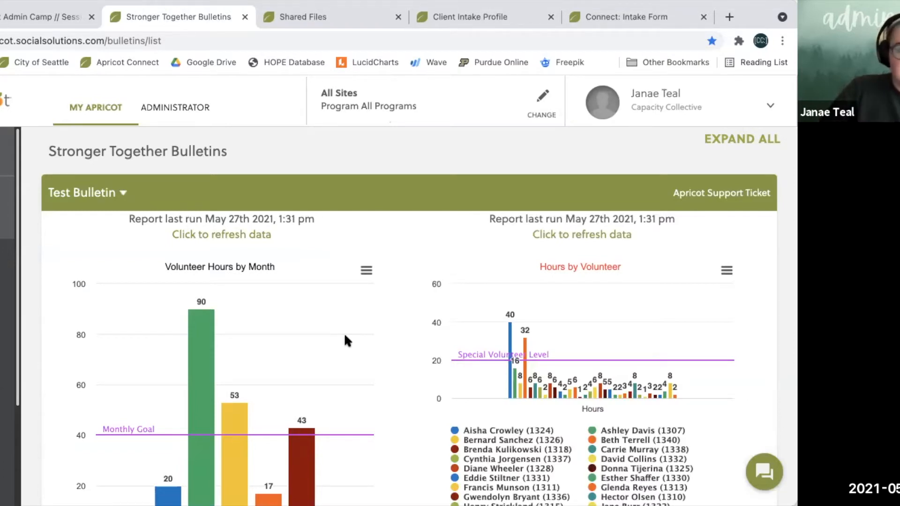
{"action": "left_click", "coordinate": [244, 237]}
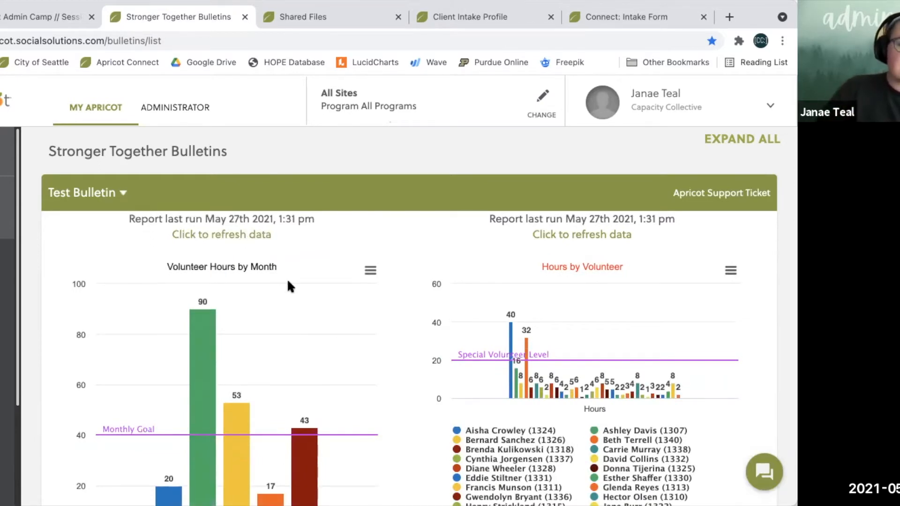
- Examine the Volunteer Hours by Month and Hours by Volunteer charts with their goal lines in the expanded Test Bulletin
{"action": "scroll", "coordinate": [375, 378], "scroll_direction": "down", "scroll_amount": 1}
{"action": "scroll", "coordinate": [374, 377], "scroll_direction": "down", "scroll_amount": 3}
{"action": "scroll", "coordinate": [374, 377], "scroll_direction": "up", "scroll_amount": 2}
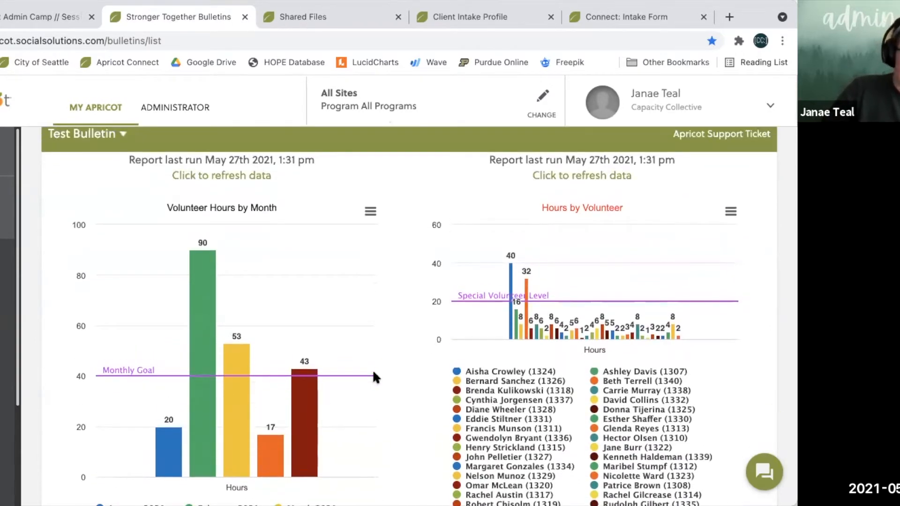
{"action": "scroll", "coordinate": [374, 373], "scroll_direction": "down", "scroll_amount": 1}
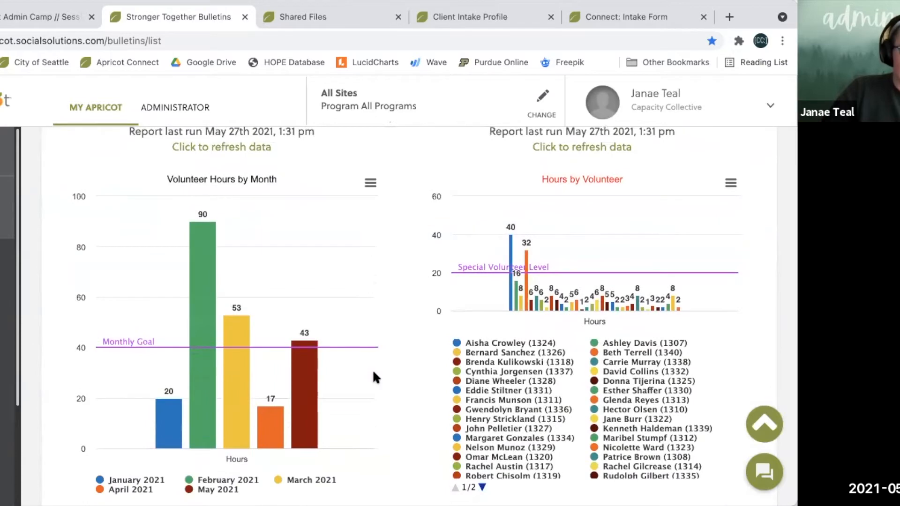
{"action": "scroll", "coordinate": [374, 372], "scroll_direction": "up", "scroll_amount": 1}
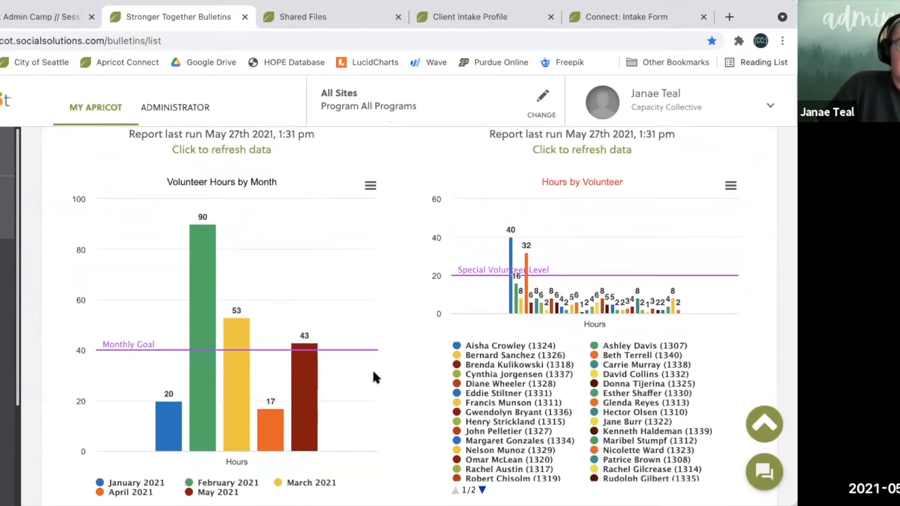
{"action": "scroll", "coordinate": [374, 371], "scroll_direction": "down", "scroll_amount": 1}
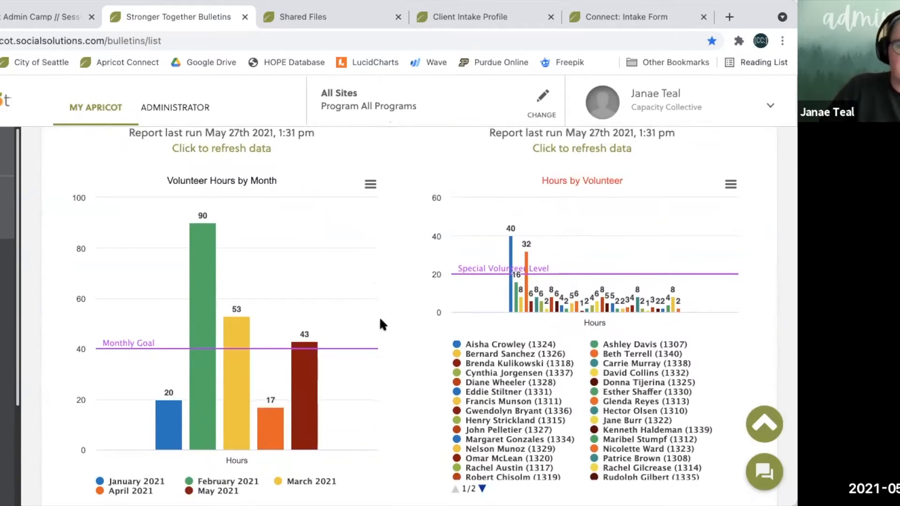
- Return to the Test Bulletin details and set the bulletin type to HTML
{"action": "key", "text": "super+Left"}
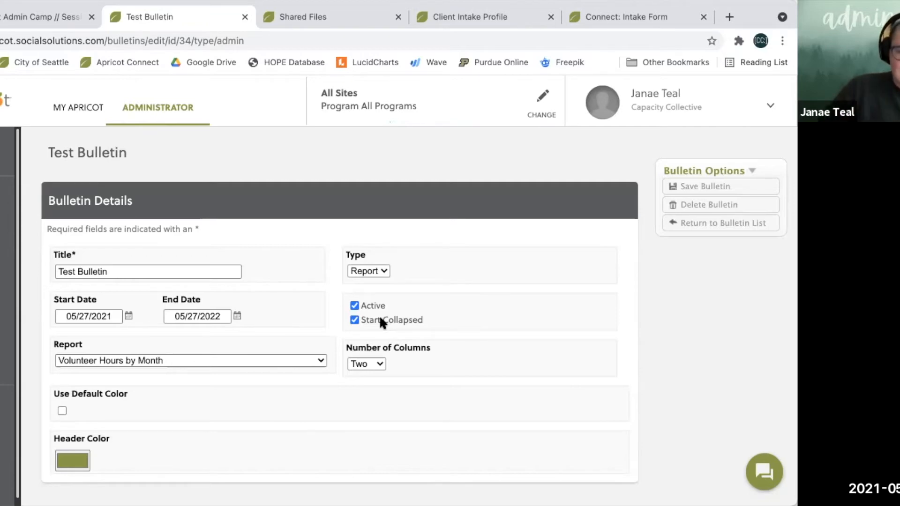
{"action": "left_click", "coordinate": [365, 268]}
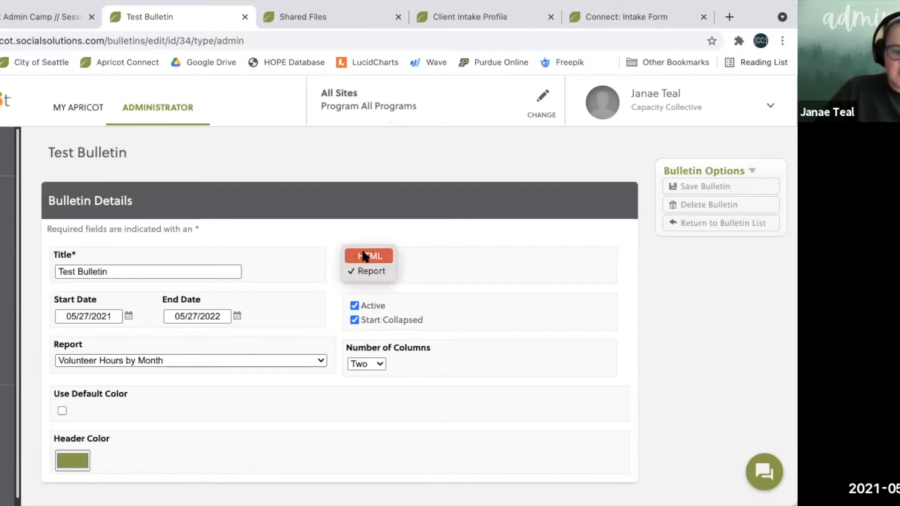
{"action": "left_click", "coordinate": [365, 256]}
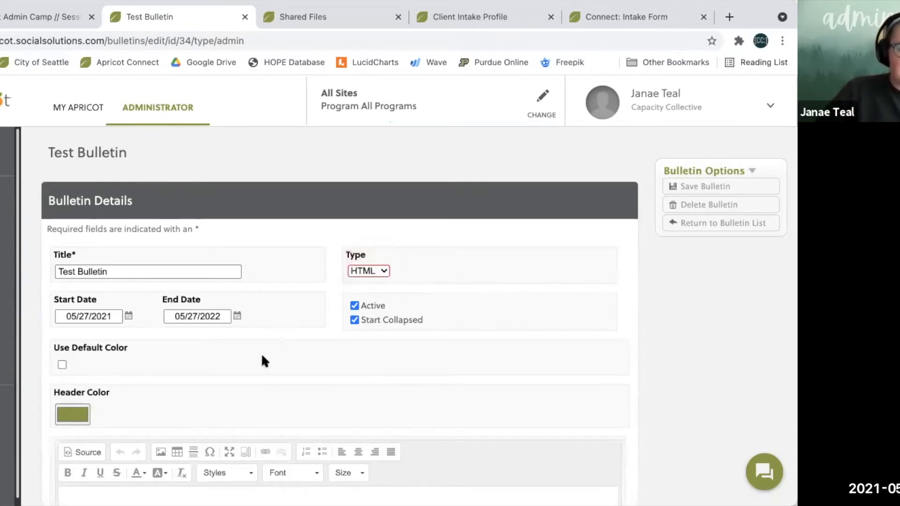
- Enter the heading text "Upcoming Events" in the bulletin's body
{"action": "scroll", "coordinate": [262, 358], "scroll_direction": "down", "scroll_amount": 5}
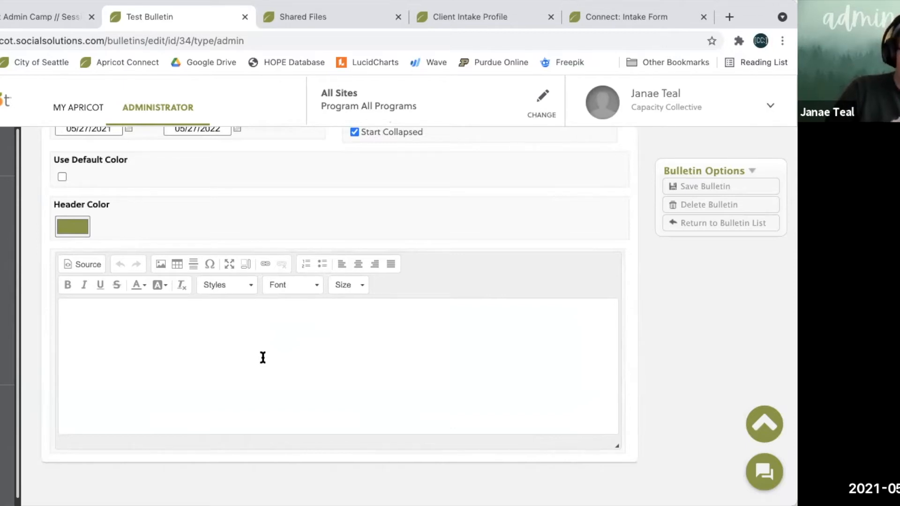
{"action": "left_click", "coordinate": [263, 358]}
{"action": "type", "text": "Upcoming Evernt"}
{"action": "key", "text": "BackSpace"}
{"action": "key", "text": "BackSpace"}
{"action": "key", "text": "BackSpace"}
{"action": "type", "text": "nts"}
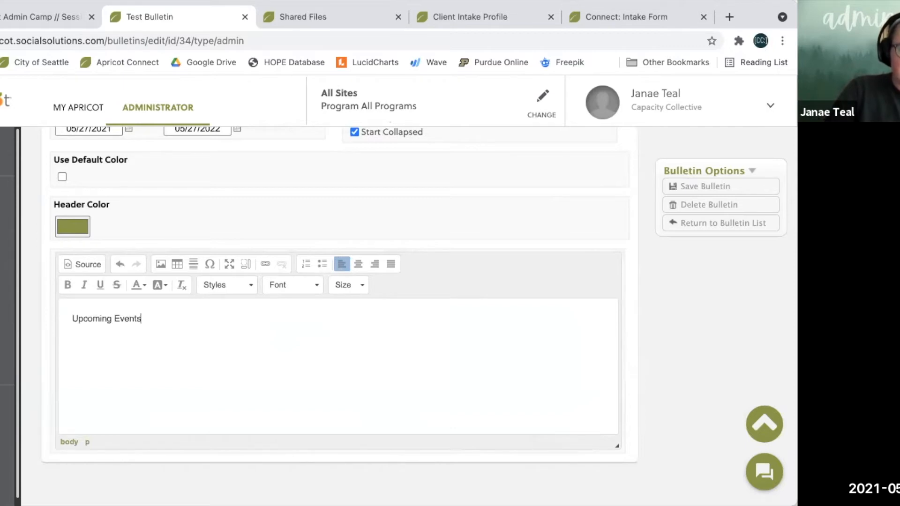
- Color the Upcoming Events heading blue and underline it
{"action": "triple_click", "coordinate": [101, 320]}
{"action": "left_click", "coordinate": [138, 285]}
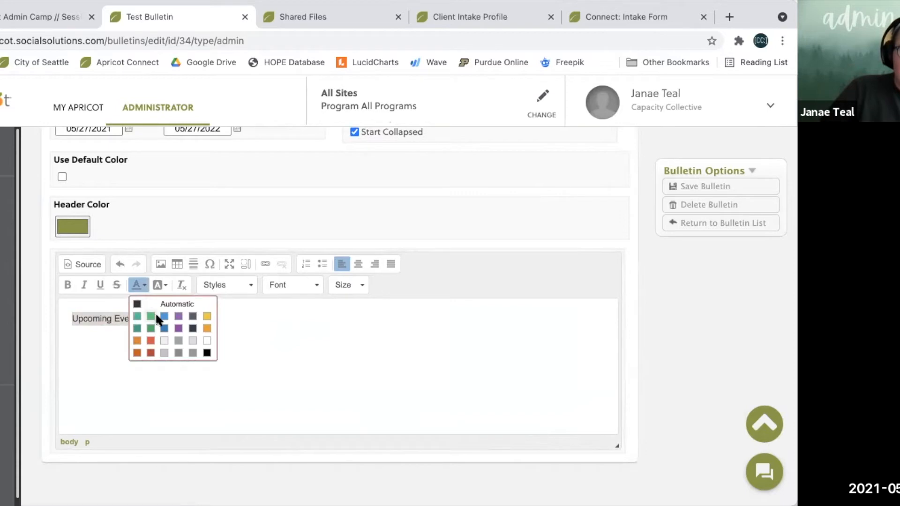
{"action": "left_click", "coordinate": [156, 319]}
{"action": "left_click", "coordinate": [100, 286]}
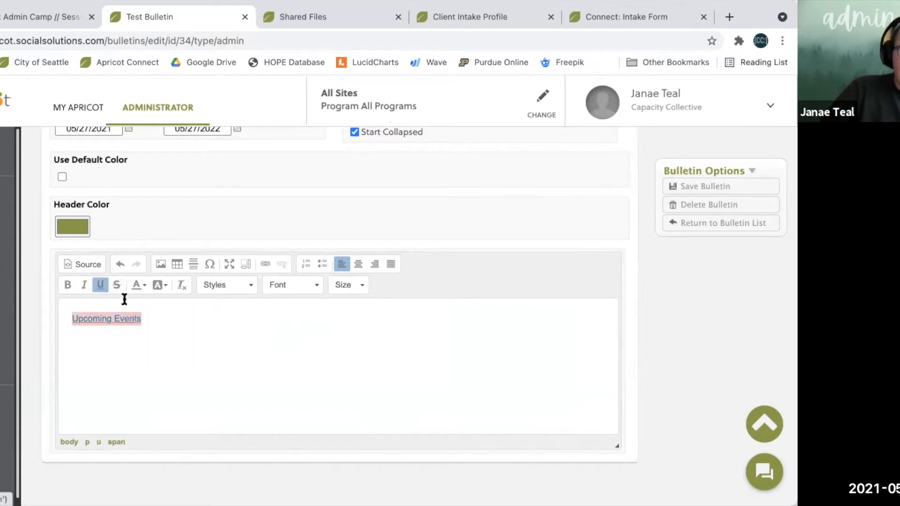
{"action": "left_click", "coordinate": [157, 318]}
- Add a bulleted item reading "A thing is happening on Tuesday." below the Upcoming Events heading
{"action": "key", "text": "Return"}
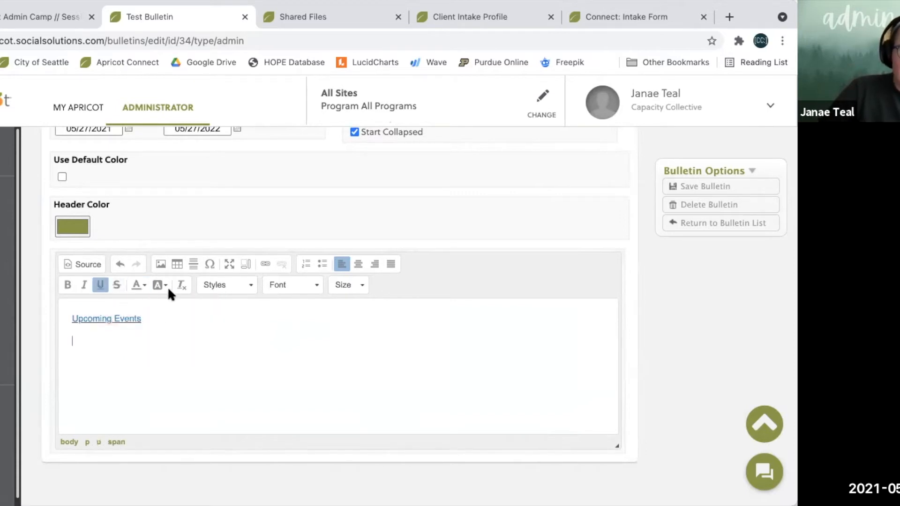
{"action": "left_click", "coordinate": [322, 264]}
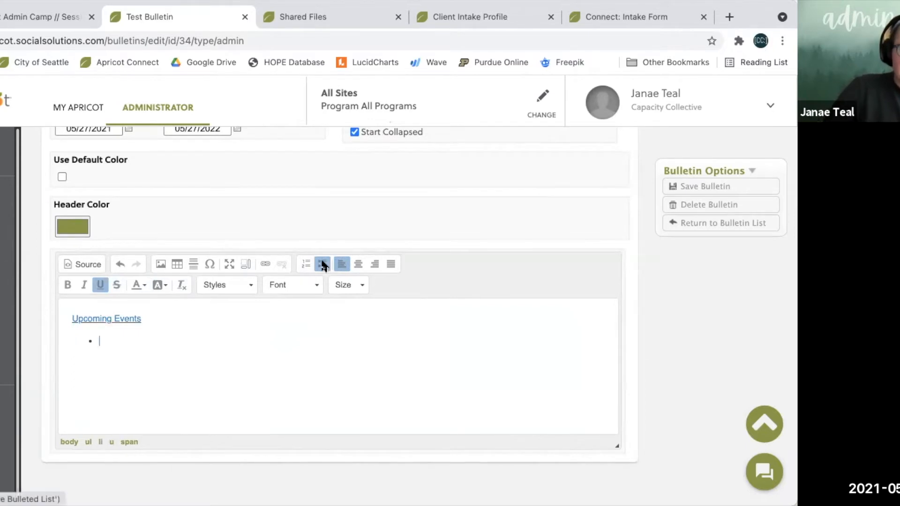
{"action": "type", "text": "A thi"}
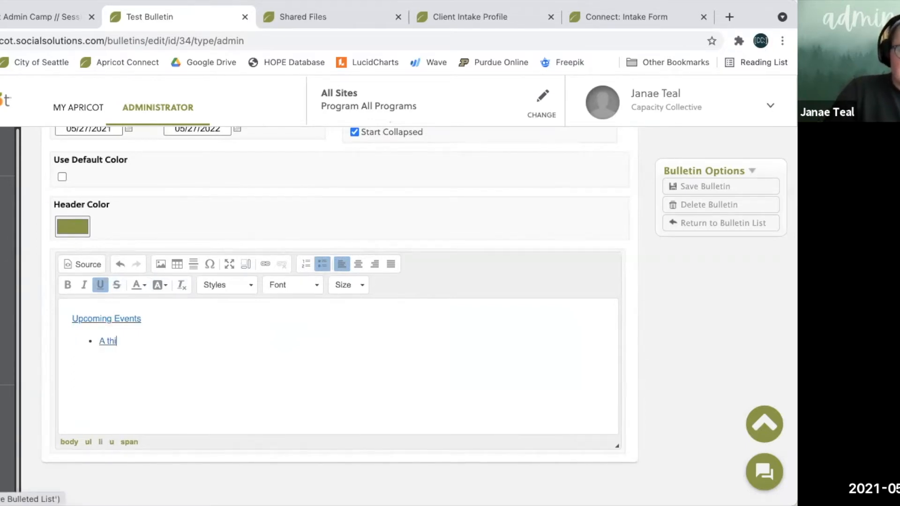
{"action": "type", "text": "ng is happening on Tuesday."}
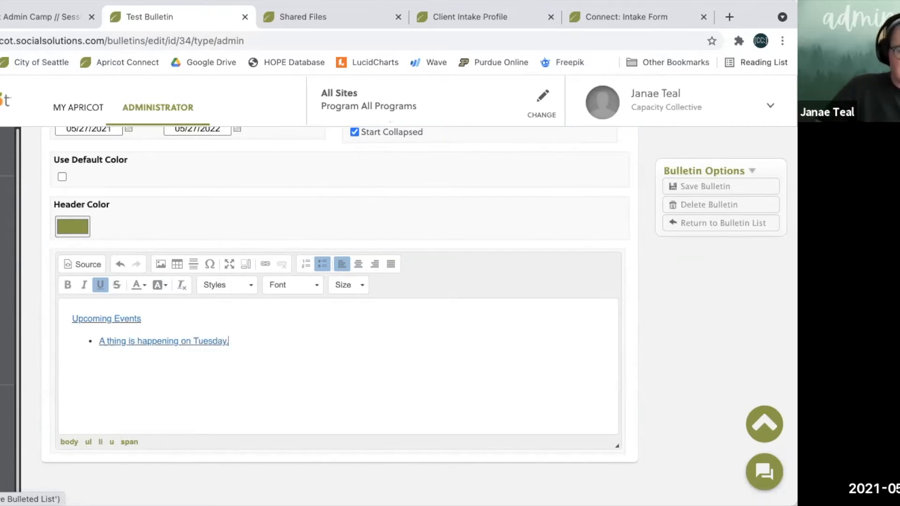
- Reset the bulleted item's text color to Automatic and remove its underline
{"action": "left_click_drag", "start_coordinate": [231, 338], "coordinate": [93, 339]}
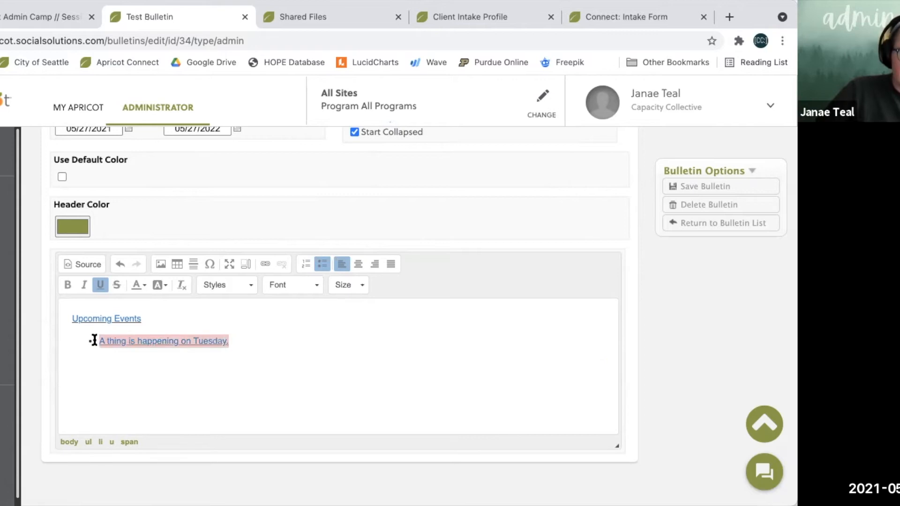
{"action": "left_click", "coordinate": [143, 287]}
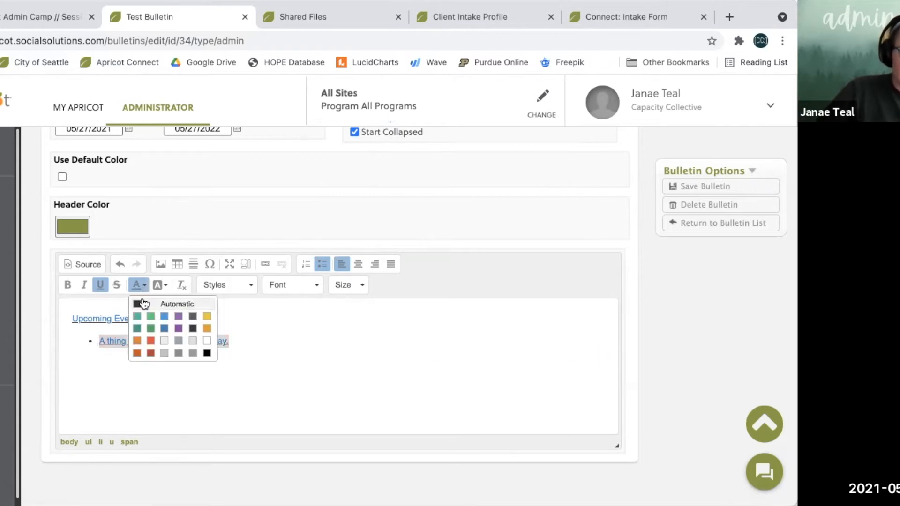
{"action": "left_click", "coordinate": [150, 303]}
{"action": "left_click", "coordinate": [100, 285]}
{"action": "left_click", "coordinate": [185, 405]}
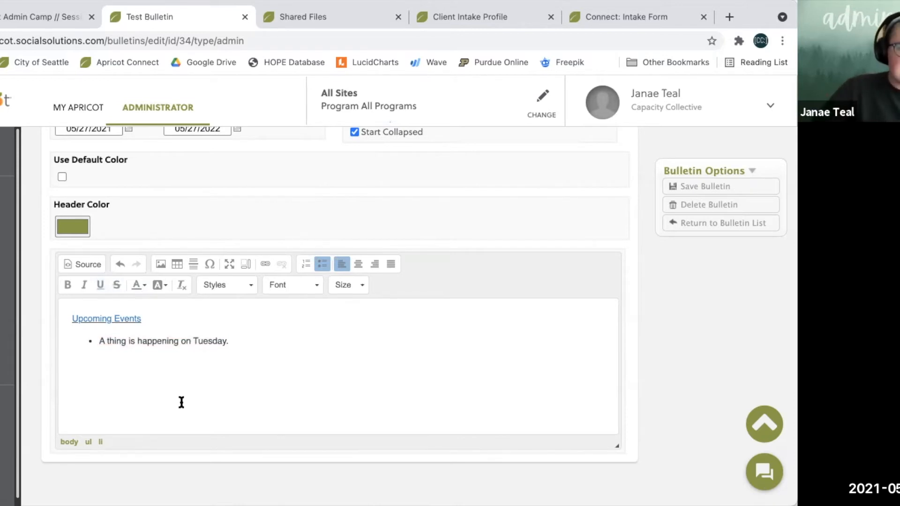
- Apply the Special Container style to the Upcoming Events heading and the Italic Title style to the bulleted item
{"action": "triple_click", "coordinate": [123, 320]}
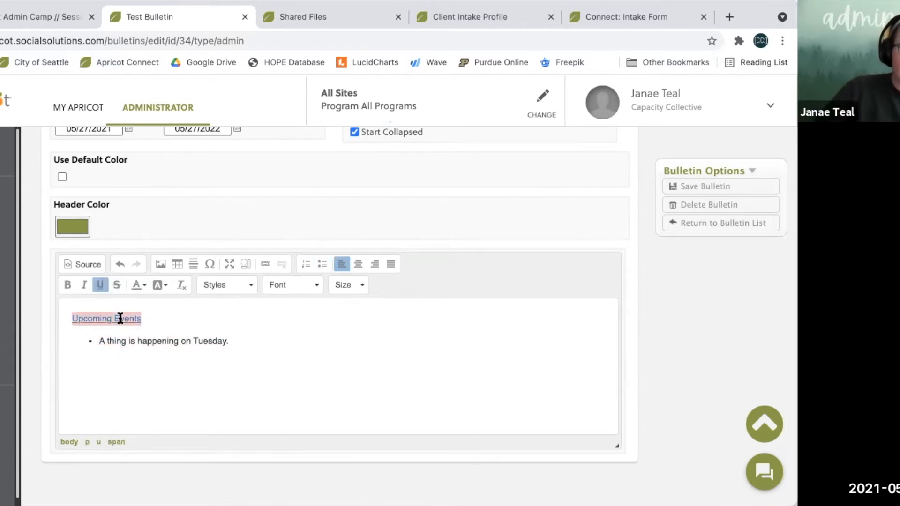
{"action": "left_click", "coordinate": [251, 284]}
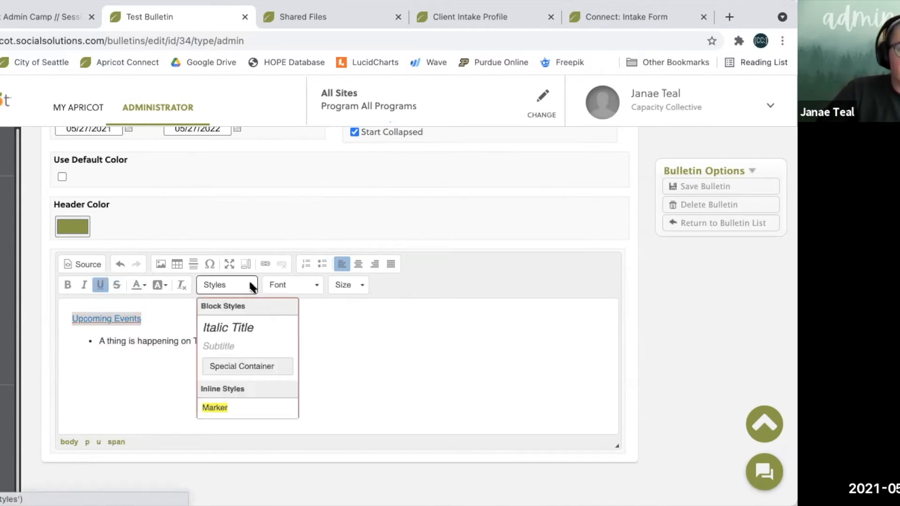
{"action": "left_click", "coordinate": [256, 370]}
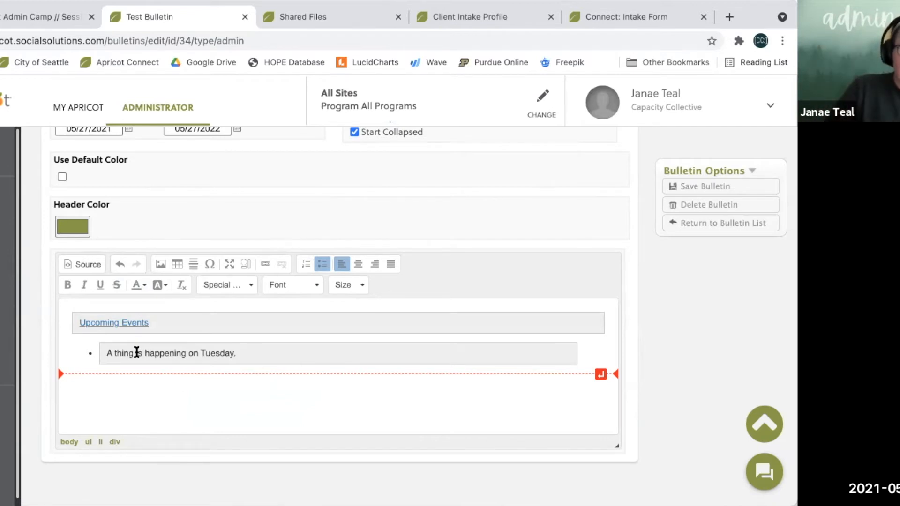
{"action": "left_click", "coordinate": [243, 285]}
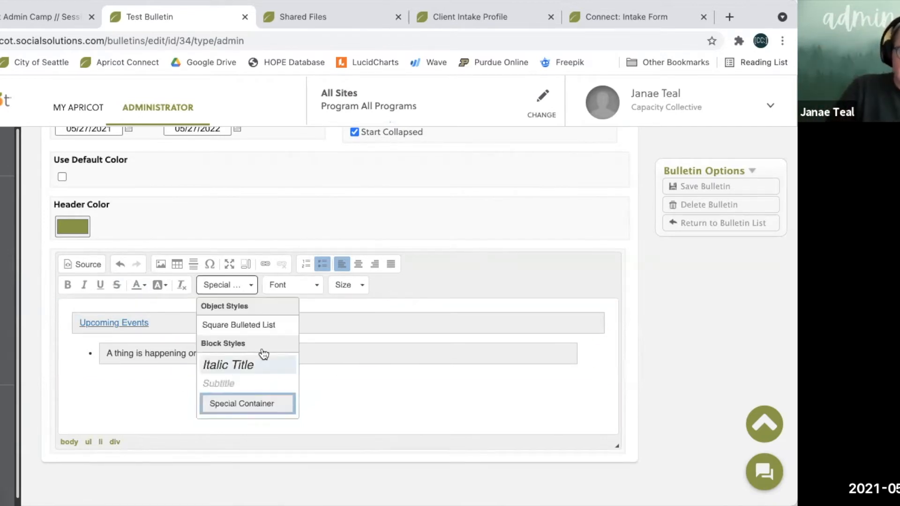
{"action": "left_click", "coordinate": [264, 365]}
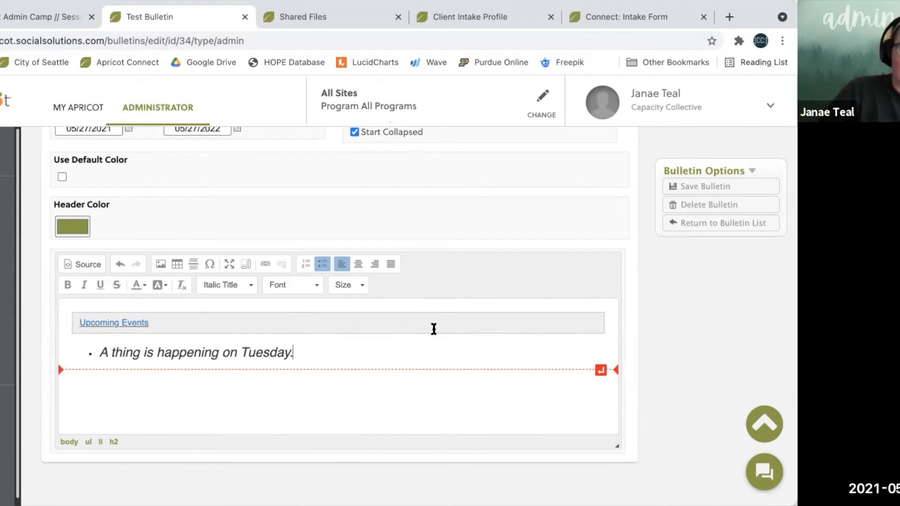
- Save the bulletin and view the expanded Test Bulletin on the My Apricot home page
{"action": "left_click", "coordinate": [683, 186]}
{"action": "scroll", "coordinate": [396, 328], "scroll_direction": "down", "scroll_amount": 2}
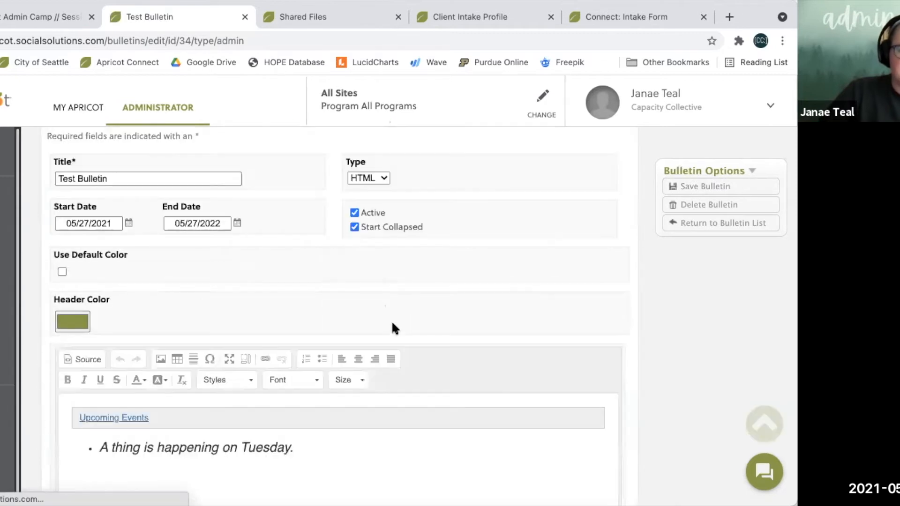
{"action": "scroll", "coordinate": [396, 328], "scroll_direction": "up", "scroll_amount": 2}
{"action": "left_click", "coordinate": [69, 103]}
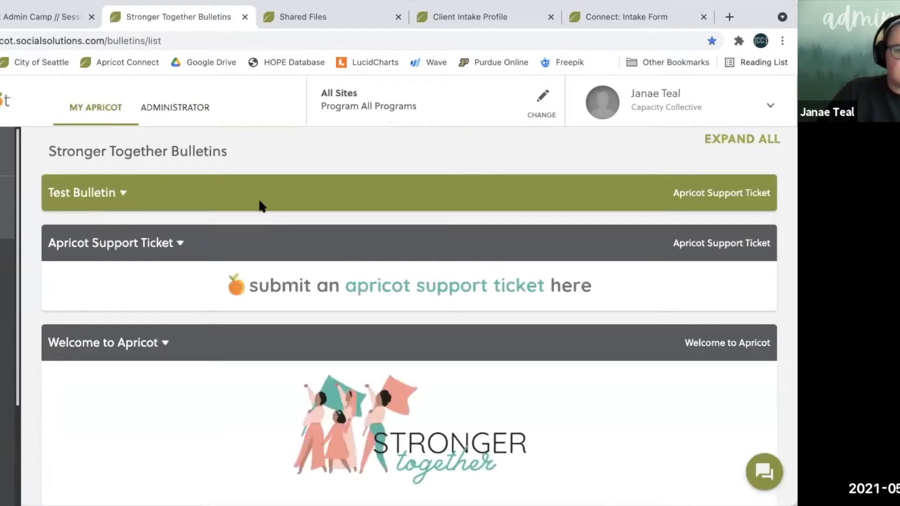
{"action": "left_click", "coordinate": [260, 204]}
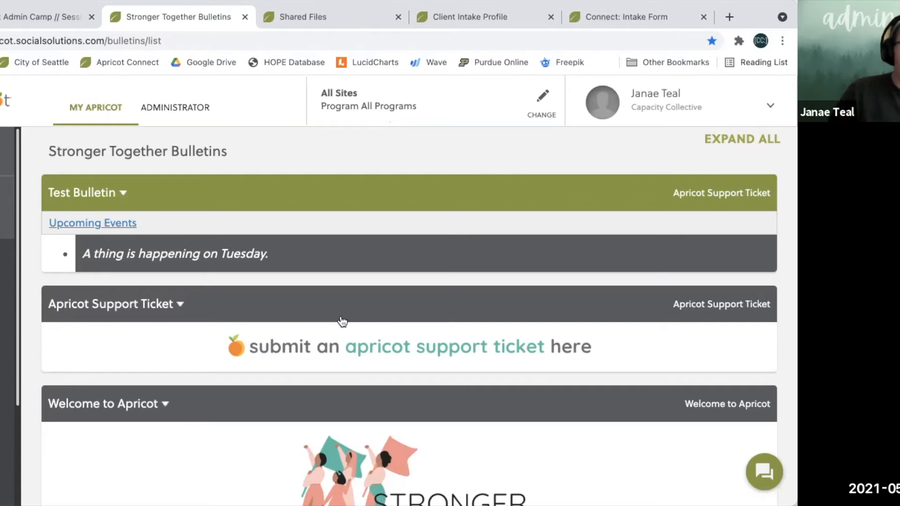
- Return to the Test Bulletin details, clear all content from the bulletin's body, and open the Image Properties for a new image
{"action": "left_click", "coordinate": [327, 233]}
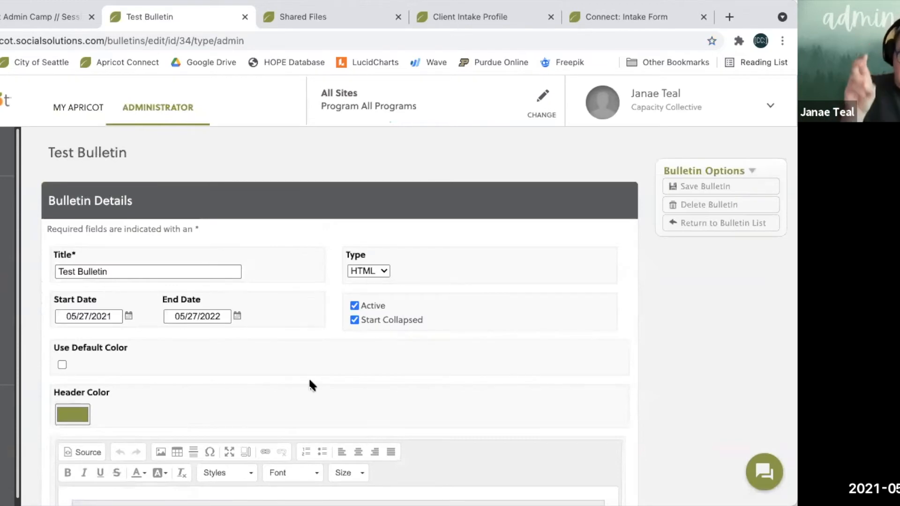
{"action": "scroll", "coordinate": [309, 378], "scroll_direction": "down", "scroll_amount": 3}
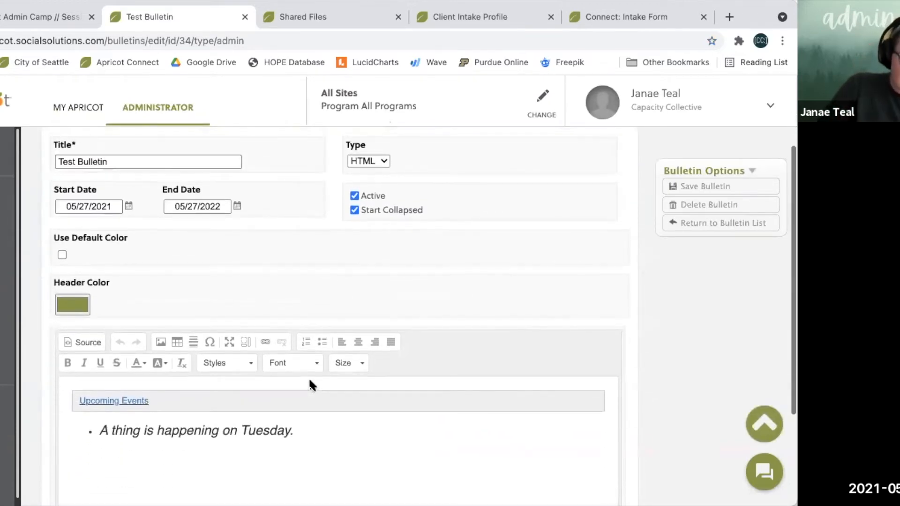
{"action": "left_click_drag", "start_coordinate": [309, 433], "coordinate": [59, 388]}
{"action": "key", "text": "BackSpace"}
{"action": "key", "text": "BackSpace"}
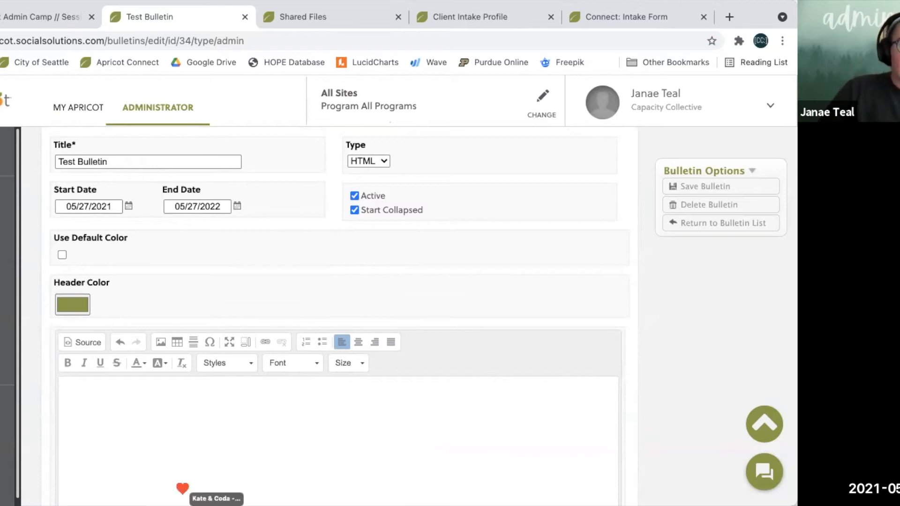
{"action": "left_click", "coordinate": [160, 342]}
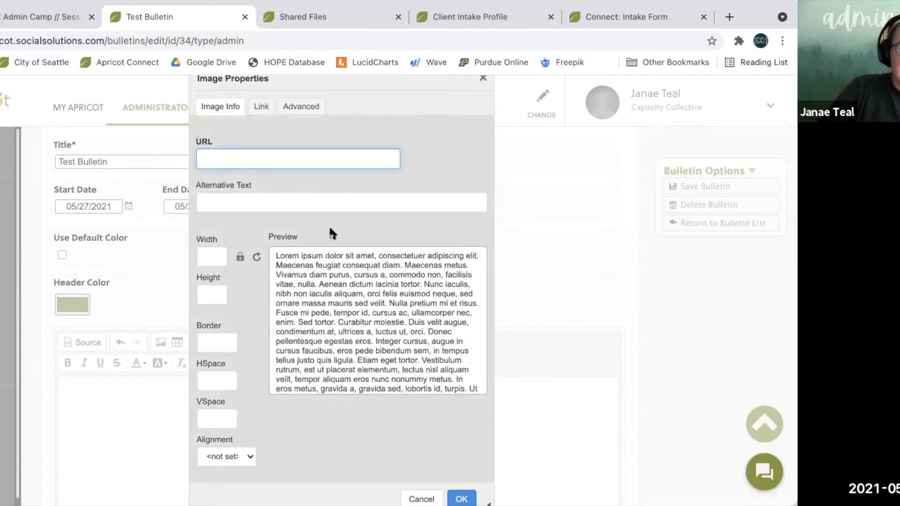
- Open the Shared Files page in My Apricot and expand the Stronger Together Files and Images category
{"action": "left_click", "coordinate": [310, 13]}
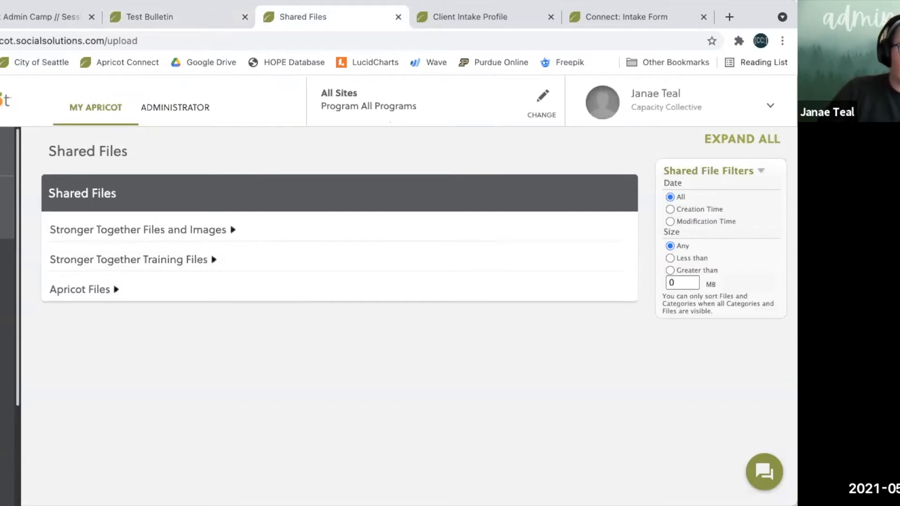
{"action": "left_click", "coordinate": [179, 108]}
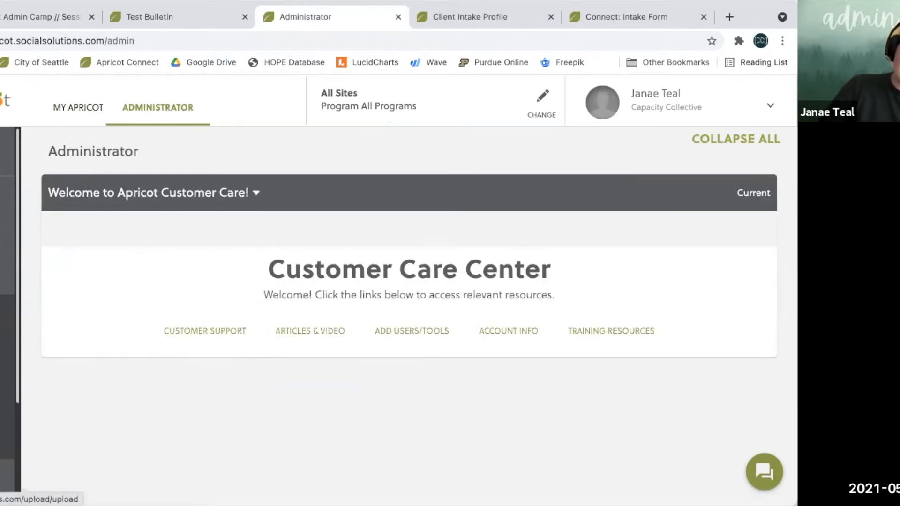
{"action": "left_click", "coordinate": [75, 109]}
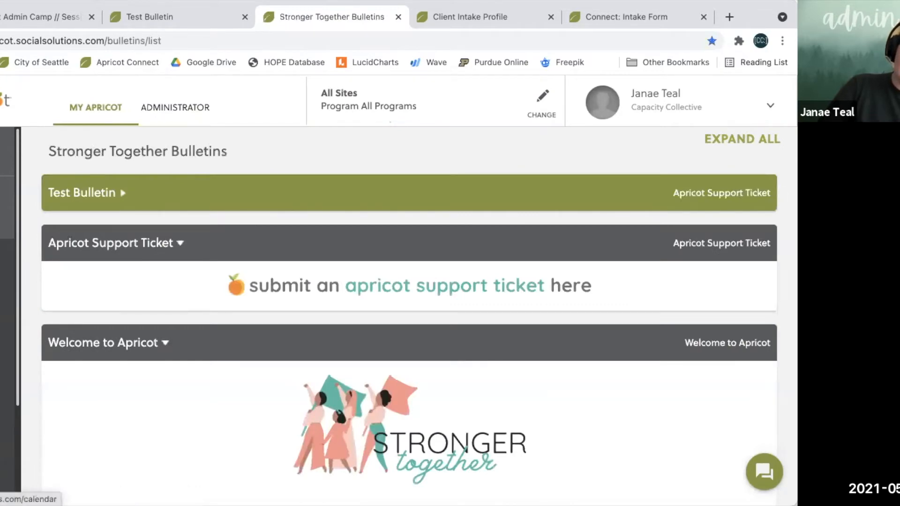
{"action": "left_click", "coordinate": [4, 225]}
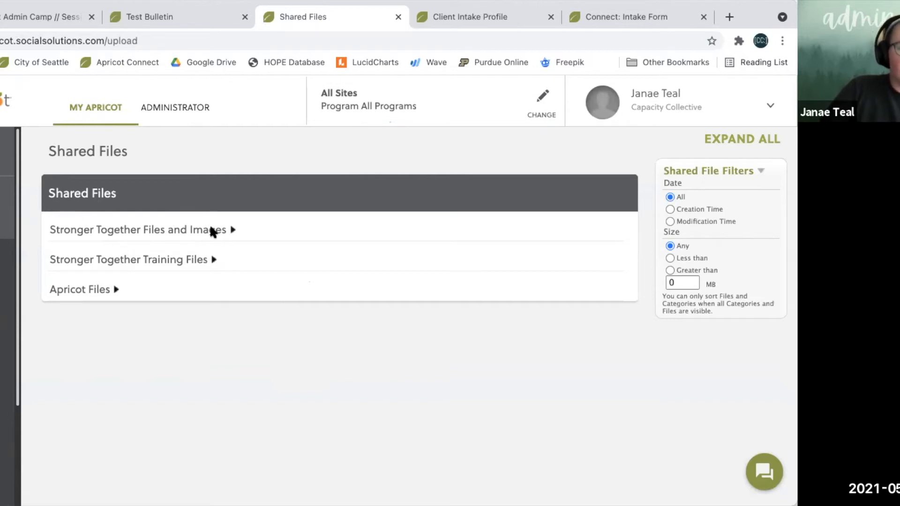
{"action": "left_click", "coordinate": [234, 230]}
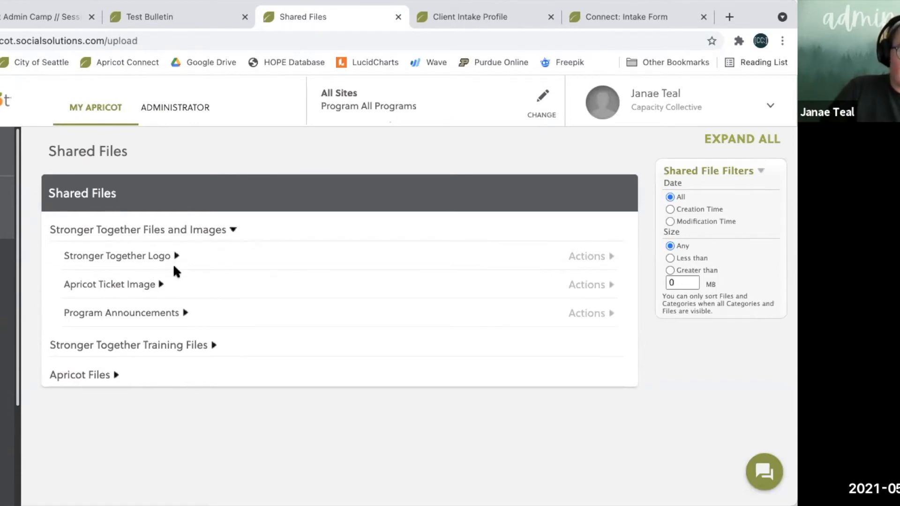
- Preview the Stronger Together Logo in Shared Files and close the preview
{"action": "left_click", "coordinate": [611, 261]}
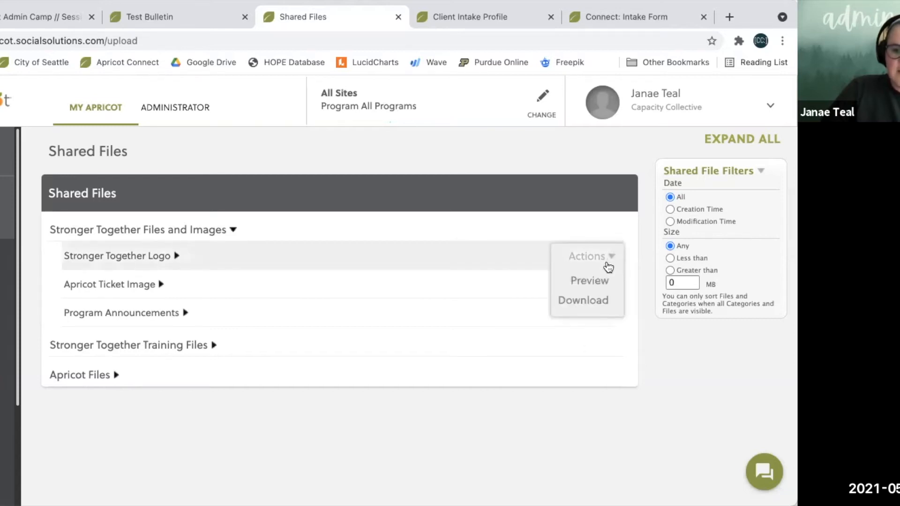
{"action": "left_click", "coordinate": [600, 281]}
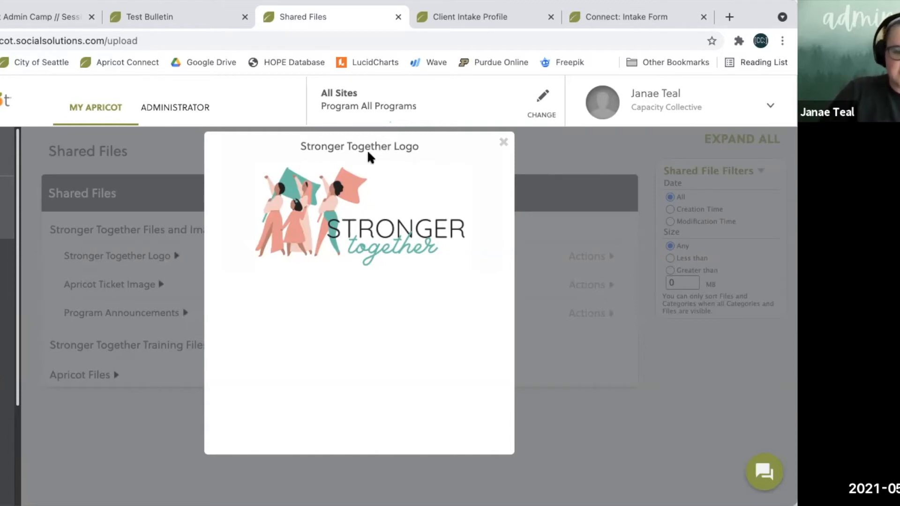
{"action": "left_click", "coordinate": [503, 142]}
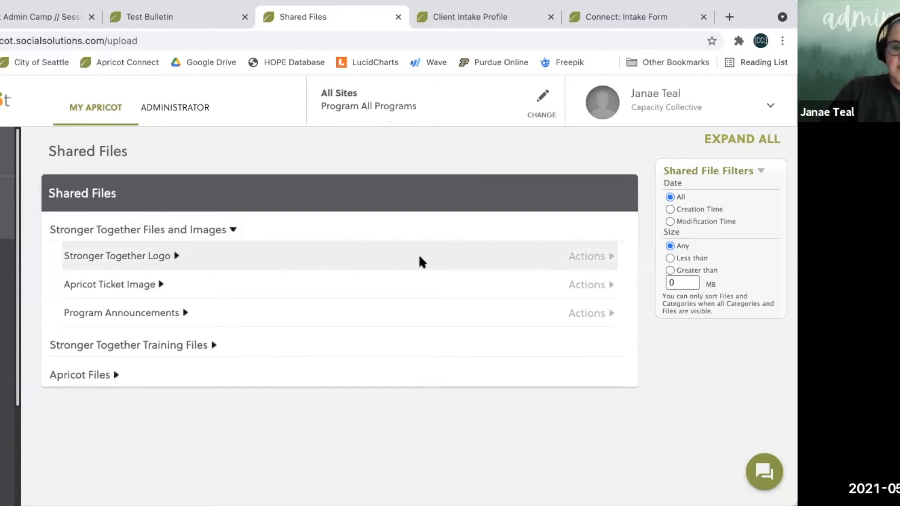
- Download the Stronger Together Logo file and copy its download link address
{"action": "left_click", "coordinate": [611, 257]}
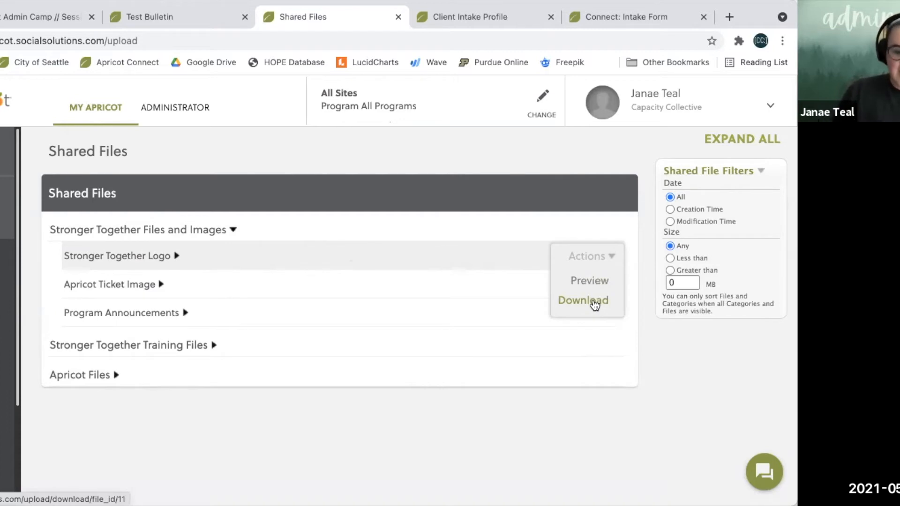
{"action": "left_click", "coordinate": [594, 302]}
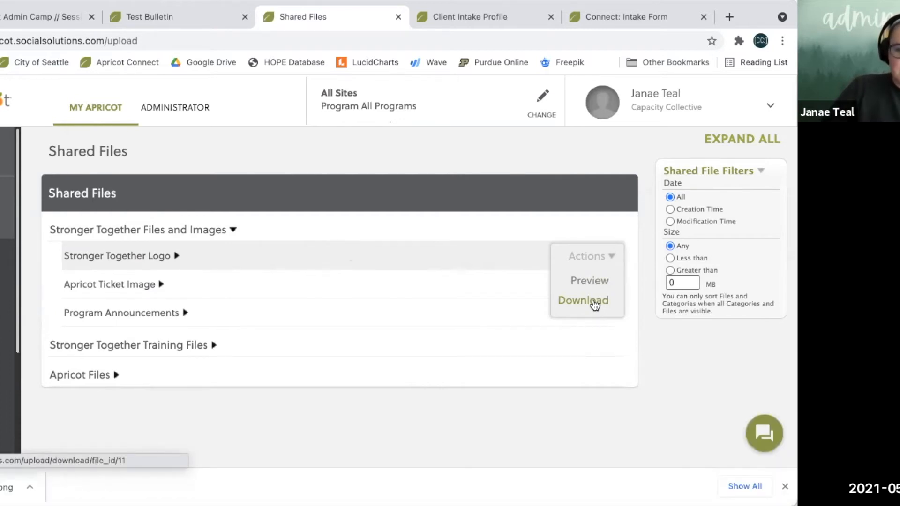
{"action": "right_click", "coordinate": [594, 302]}
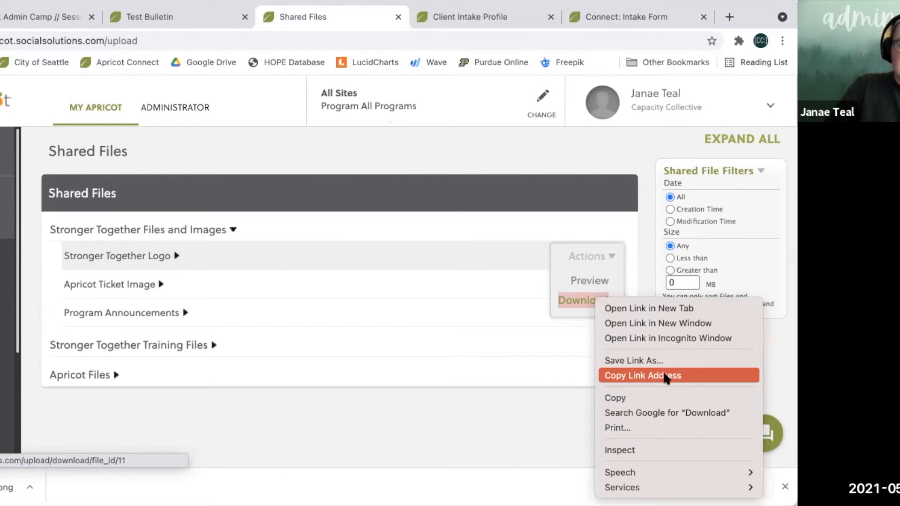
{"action": "left_click", "coordinate": [665, 377]}
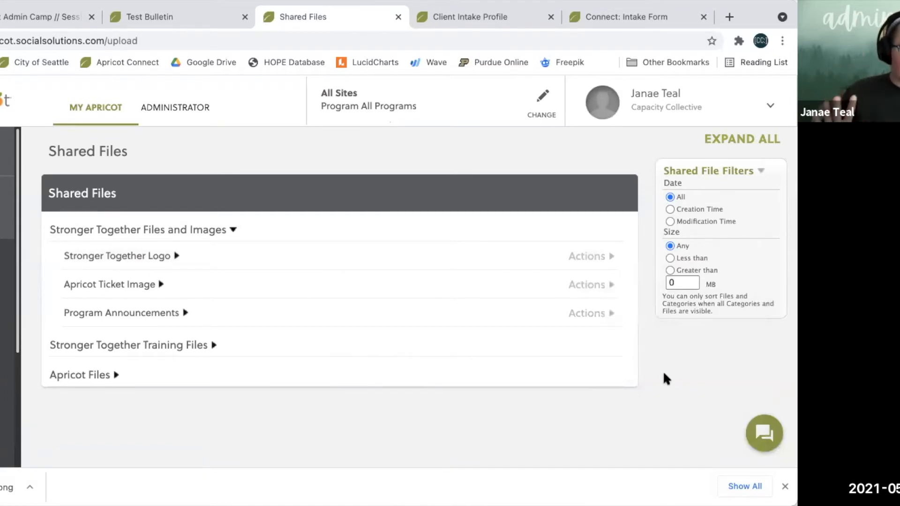
- Paste the copied logo link as the image URL in the Test Bulletin's Image Properties and look over the whole preview
{"action": "left_click", "coordinate": [191, 15]}
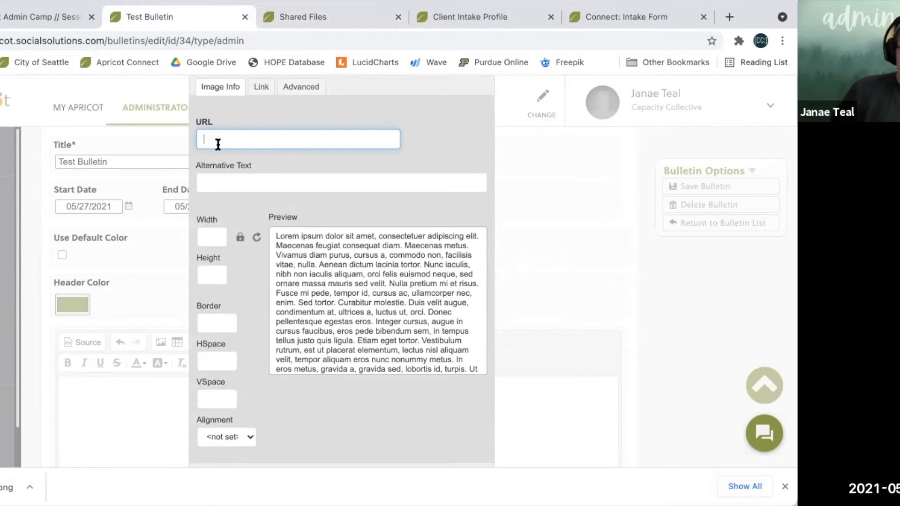
{"action": "key", "text": "ctrl+v"}
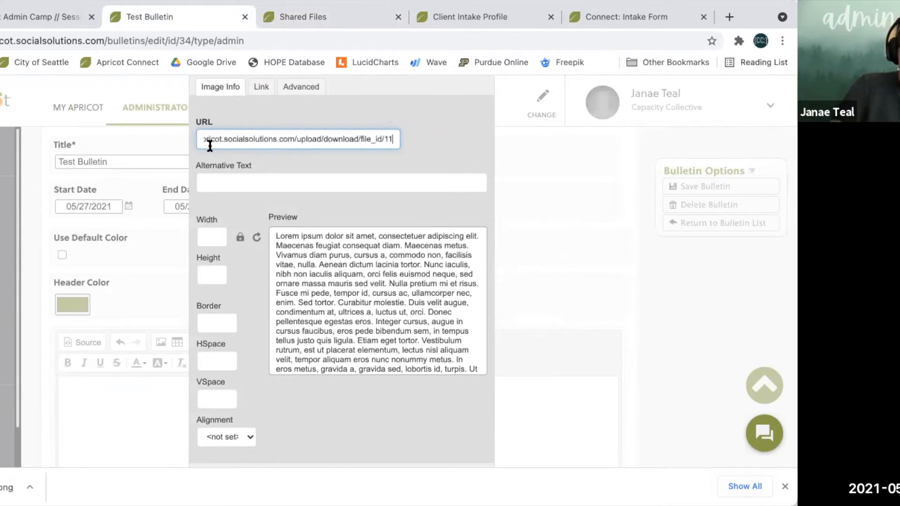
{"action": "left_click", "coordinate": [236, 178]}
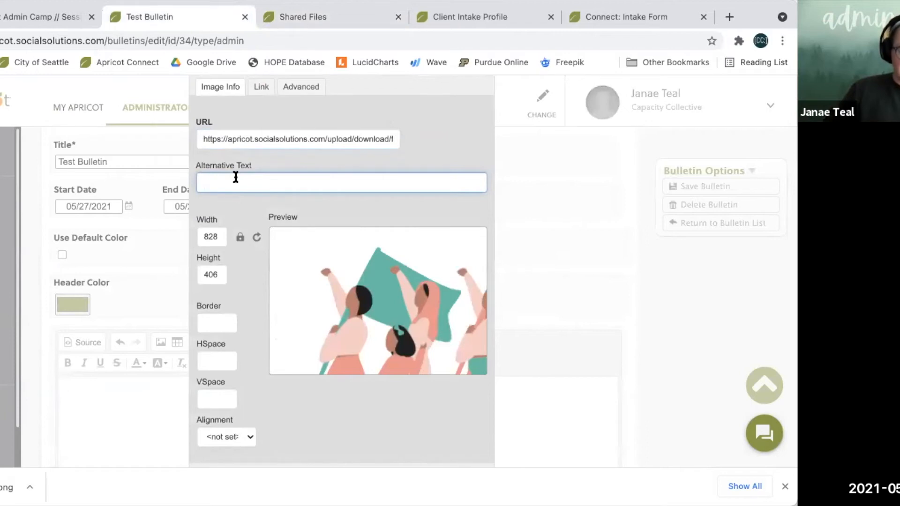
{"action": "scroll", "coordinate": [314, 294], "scroll_direction": "right", "scroll_amount": 3}
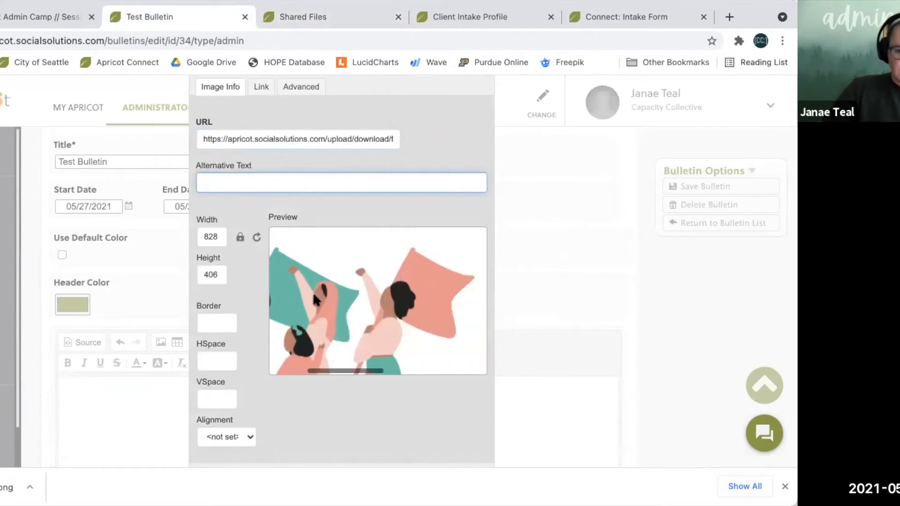
{"action": "scroll", "coordinate": [315, 294], "scroll_direction": "down", "scroll_amount": 1}
{"action": "scroll", "coordinate": [313, 296], "scroll_direction": "down", "scroll_amount": 5}
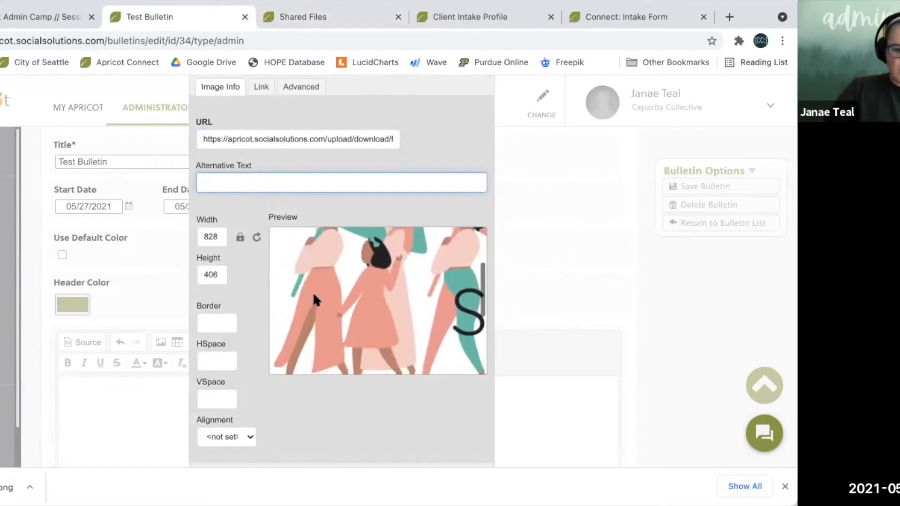
{"action": "scroll", "coordinate": [314, 296], "scroll_direction": "down", "scroll_amount": 5}
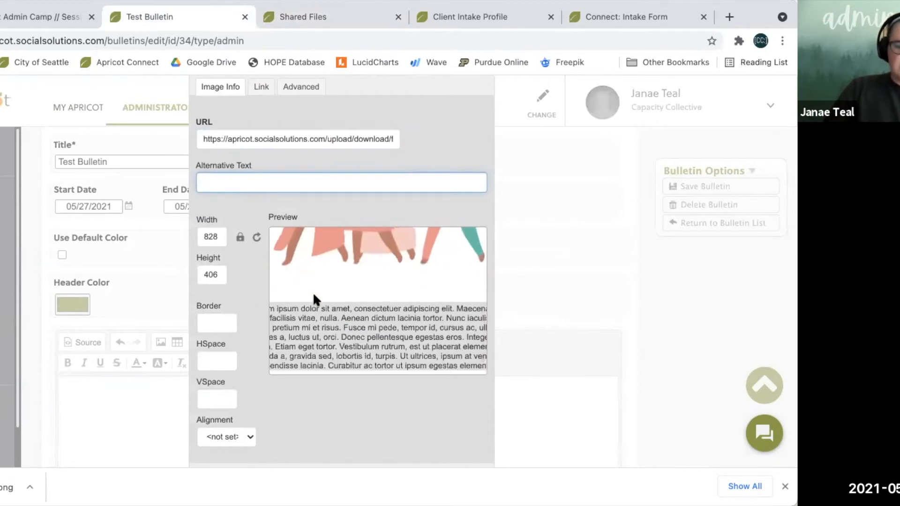
{"action": "scroll", "coordinate": [315, 297], "scroll_direction": "left", "scroll_amount": 2}
{"action": "scroll", "coordinate": [314, 297], "scroll_direction": "left", "scroll_amount": 1}
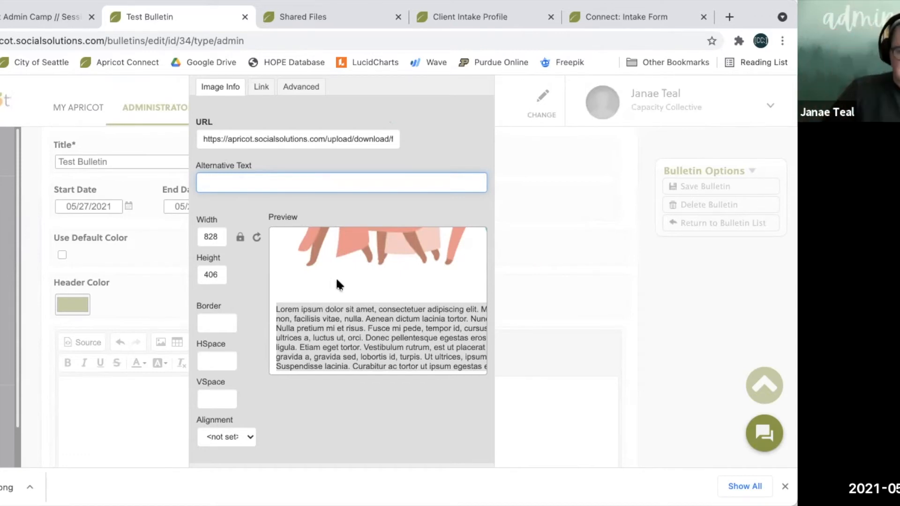
{"action": "scroll", "coordinate": [336, 276], "scroll_direction": "up", "scroll_amount": 5}
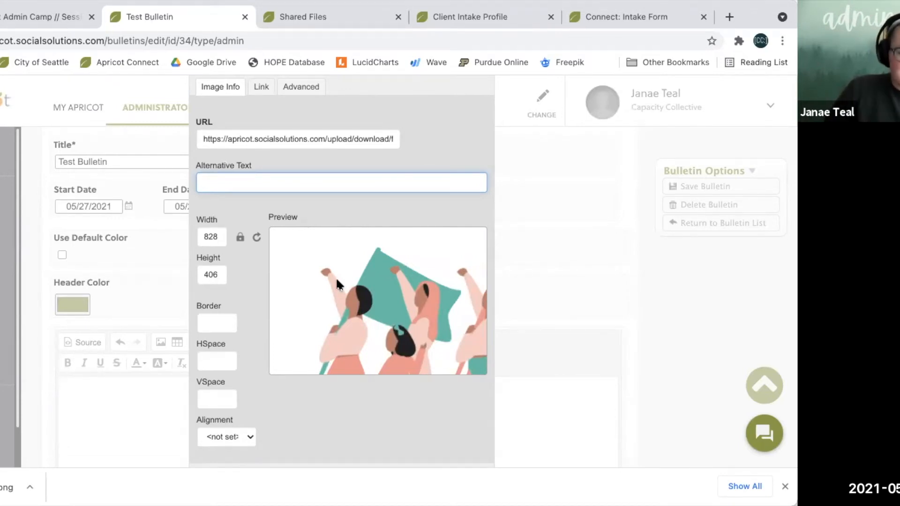
- Try an image width of 550 with the aspect ratio unlocked, and revert both the width and the ratio lock
{"action": "left_click", "coordinate": [240, 239]}
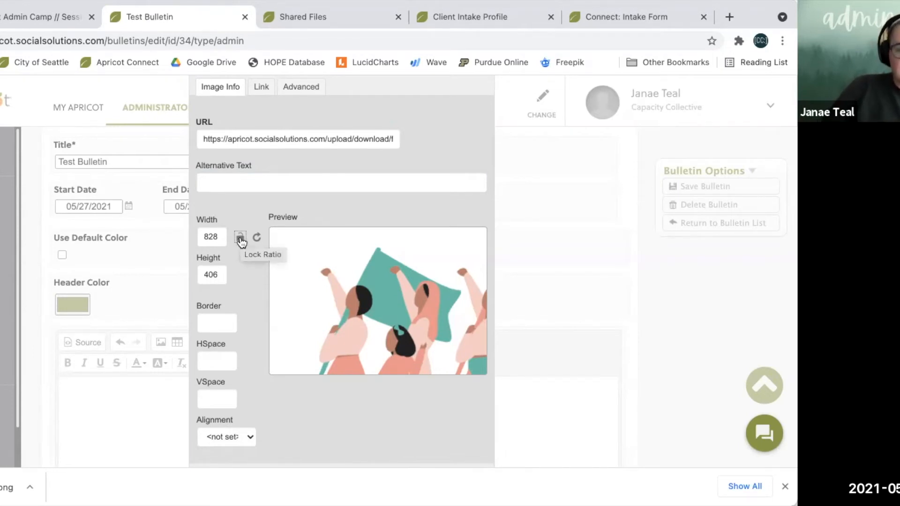
{"action": "left_click", "coordinate": [211, 237]}
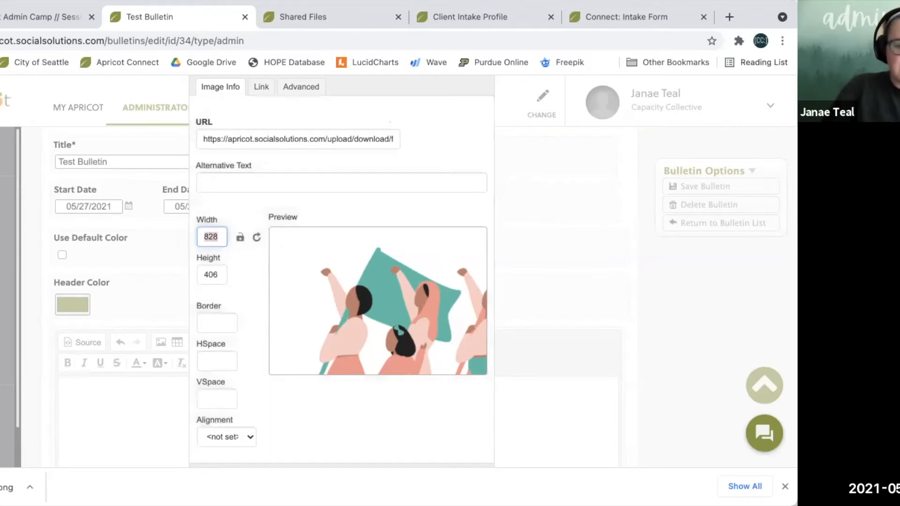
{"action": "type", "text": "550"}
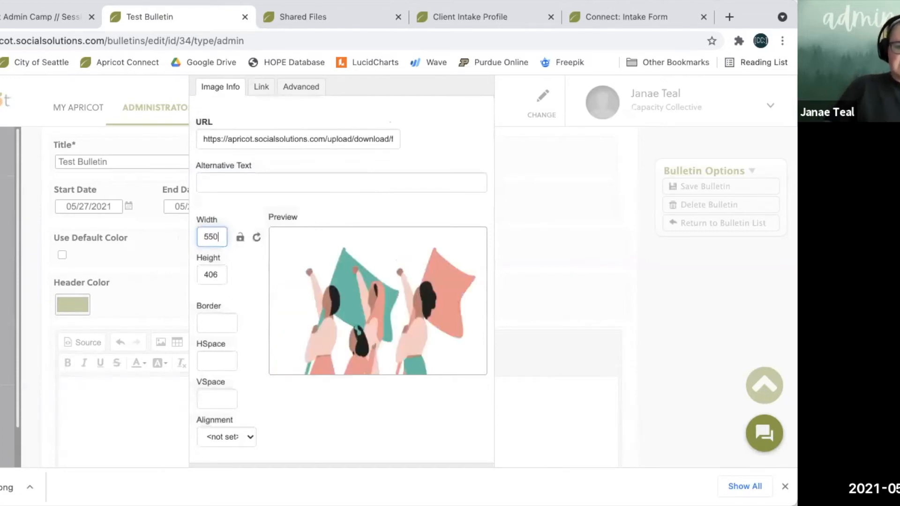
{"action": "scroll", "coordinate": [303, 281], "scroll_direction": "down", "scroll_amount": 3}
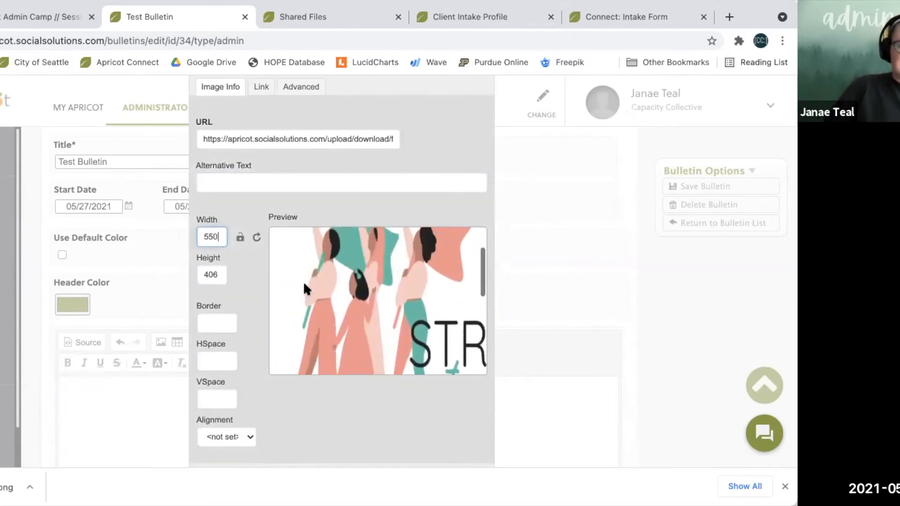
{"action": "scroll", "coordinate": [303, 282], "scroll_direction": "up", "scroll_amount": 3}
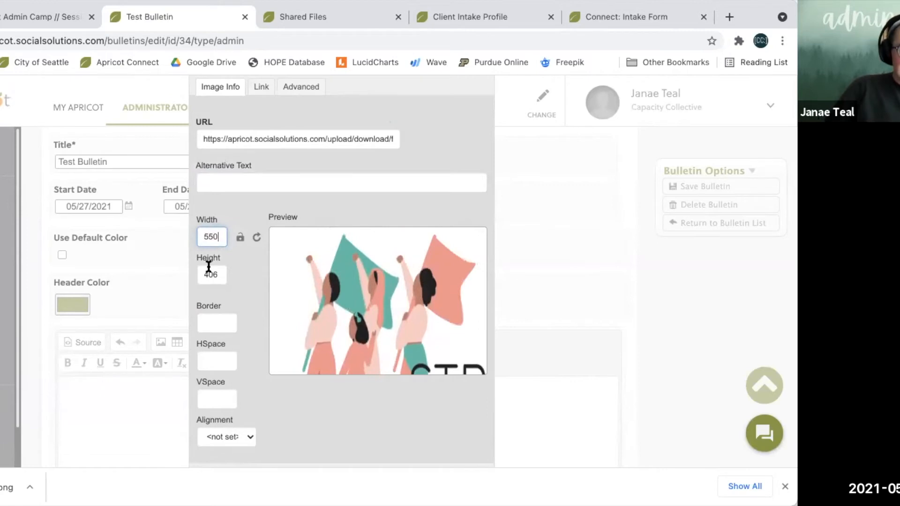
{"action": "key", "text": "super+z"}
{"action": "left_click", "coordinate": [240, 239]}
- Set the logo image's width to 500 with the aspect ratio locked and check the preview
{"action": "double_click", "coordinate": [212, 237]}
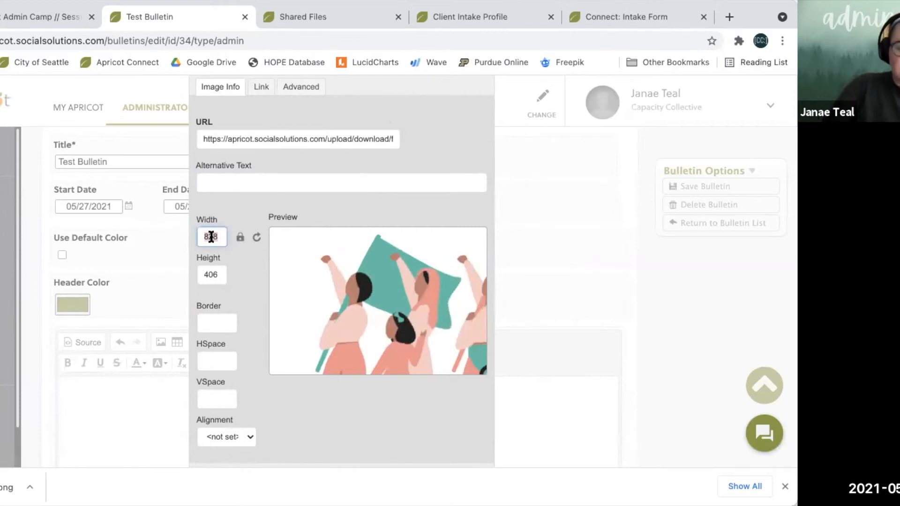
{"action": "type", "text": "500"}
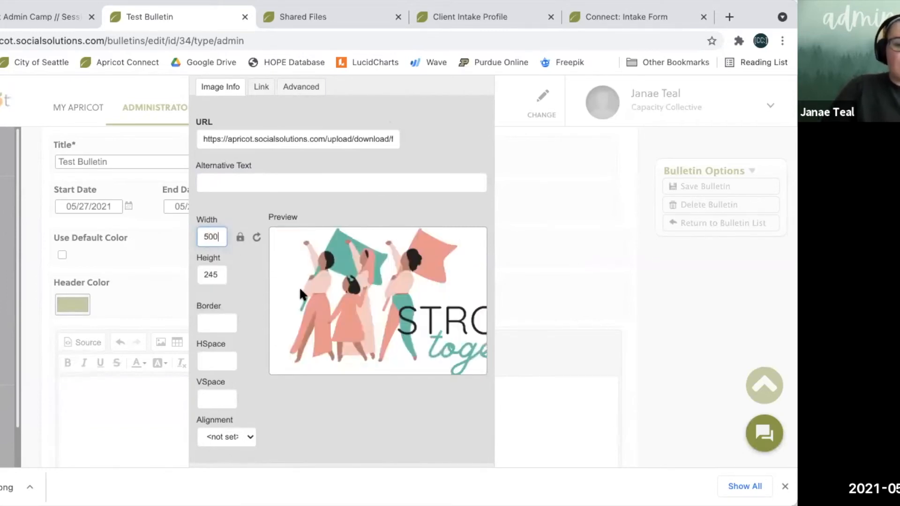
{"action": "scroll", "coordinate": [299, 286], "scroll_direction": "right", "scroll_amount": 5}
{"action": "scroll", "coordinate": [299, 286], "scroll_direction": "left", "scroll_amount": 5}
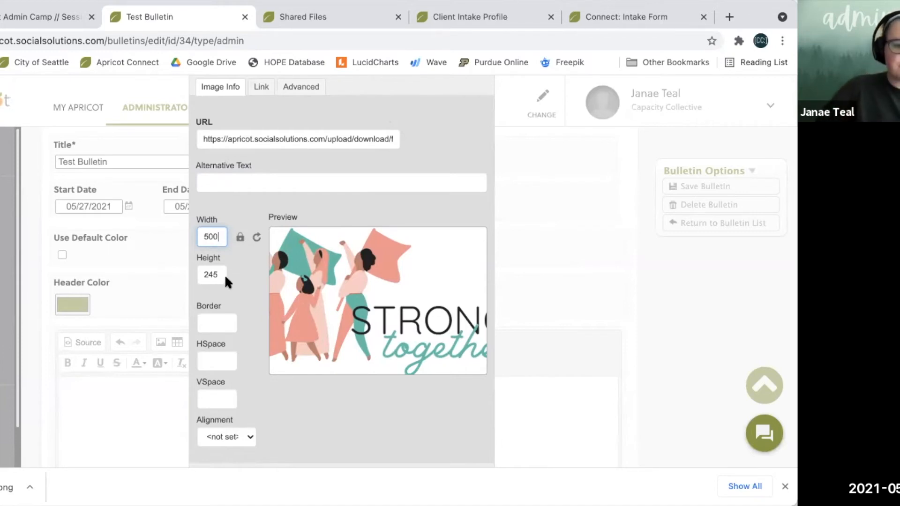
- Try border widths of 4, 1, 10 and 100 on the logo image and clear the border value
{"action": "left_click", "coordinate": [213, 315]}
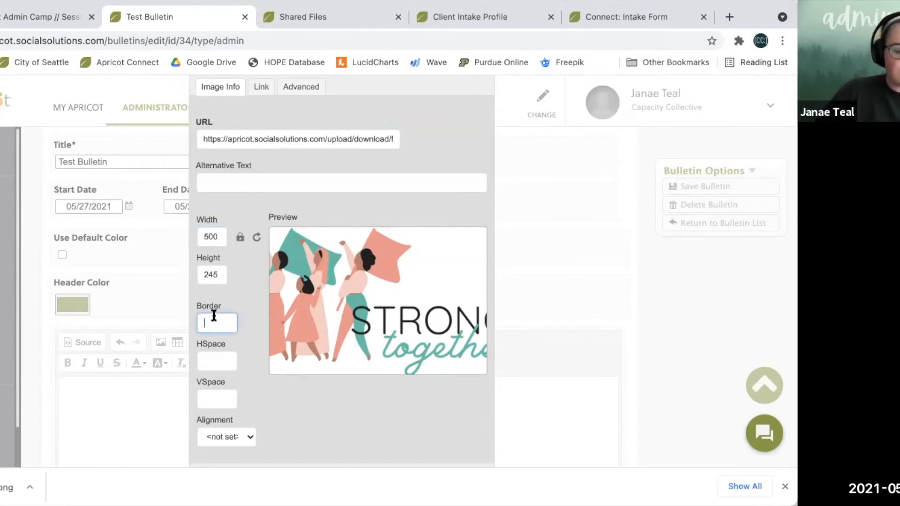
{"action": "type", "text": "4"}
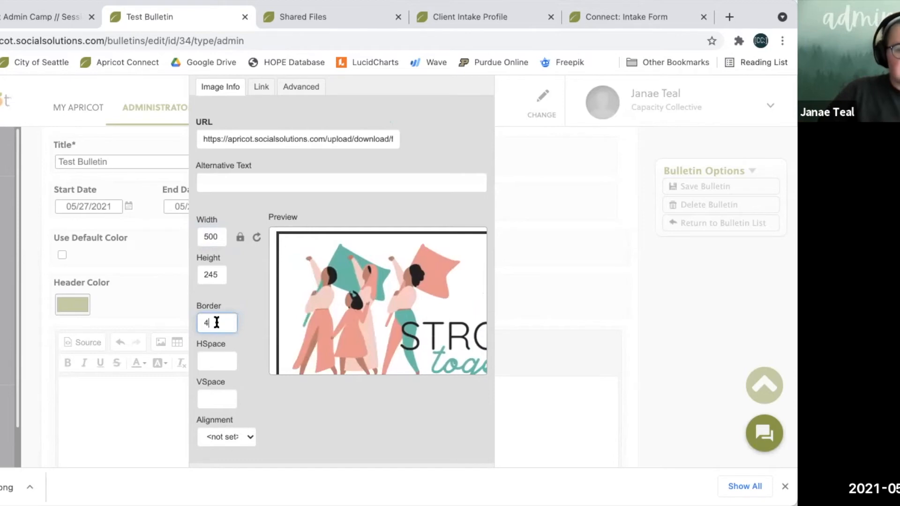
{"action": "key", "text": "BackSpace"}
{"action": "type", "text": "1"}
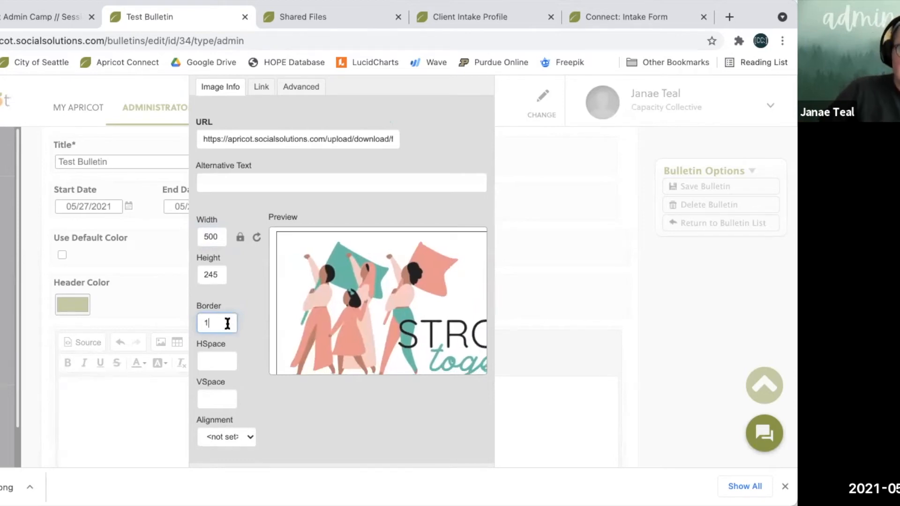
{"action": "type", "text": "0"}
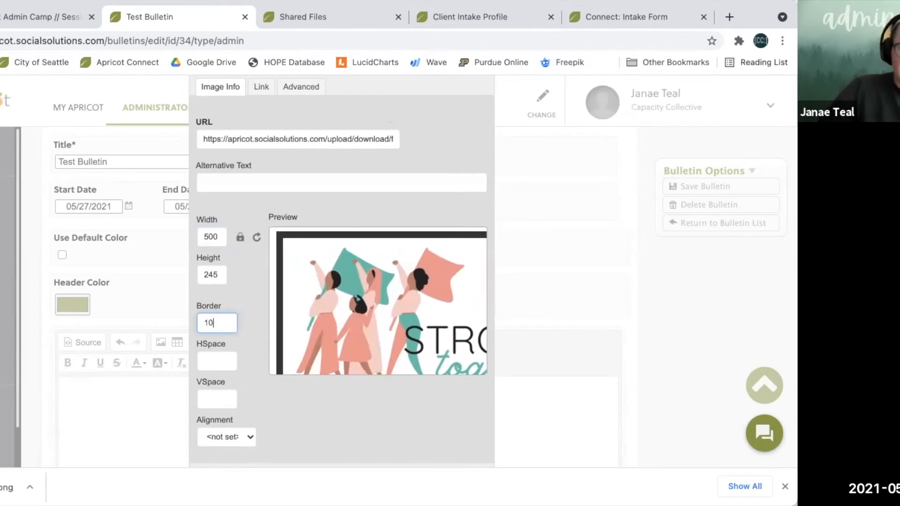
{"action": "type", "text": "0"}
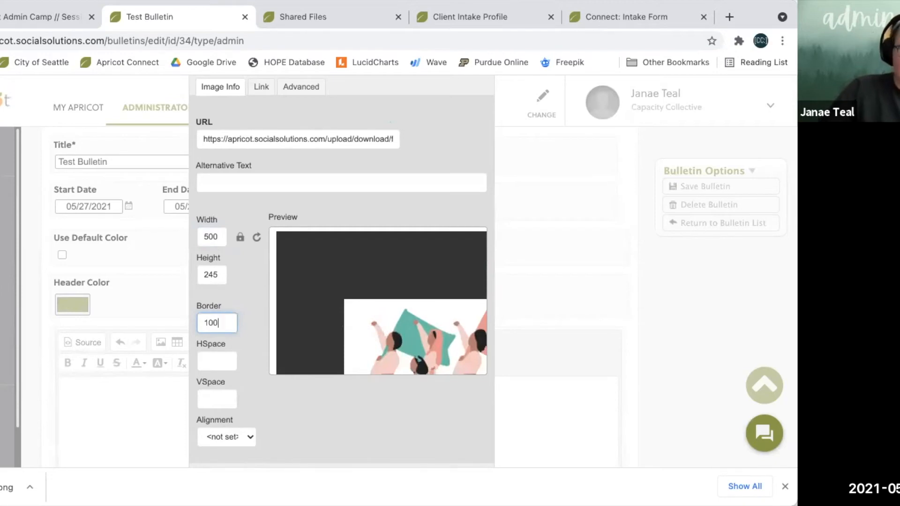
{"action": "key", "text": "BackSpace"}
{"action": "key", "text": "BackSpace"}
{"action": "key", "text": "BackSpace"}
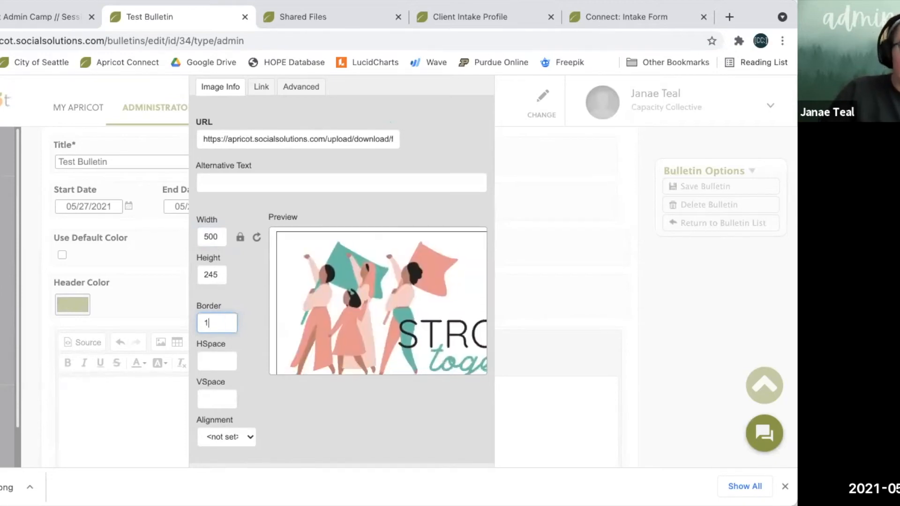
{"action": "type", "text": "1"}
{"action": "key", "text": "BackSpace"}
{"action": "type", "text": "1"}
{"action": "key", "text": "BackSpace"}
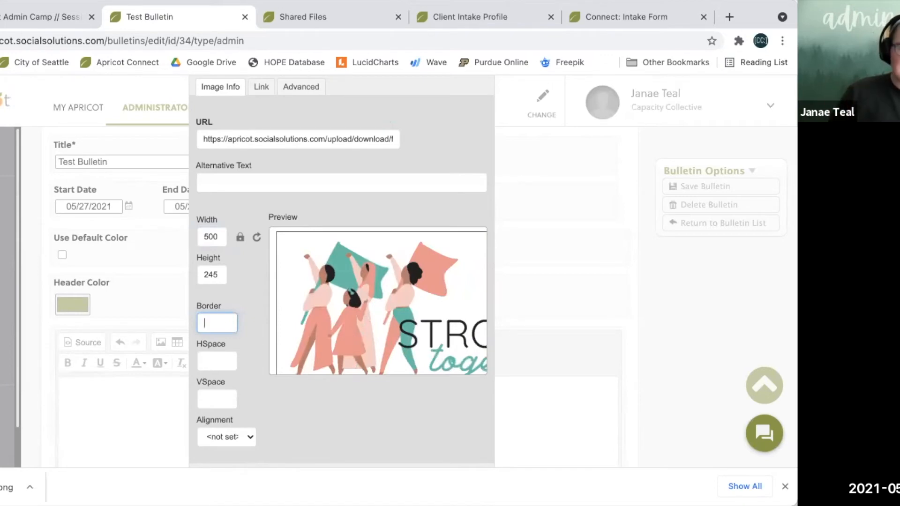
- Try a horizontal space of 5 and a vertical space of 10 around the image, and clear both values
{"action": "left_click", "coordinate": [218, 364]}
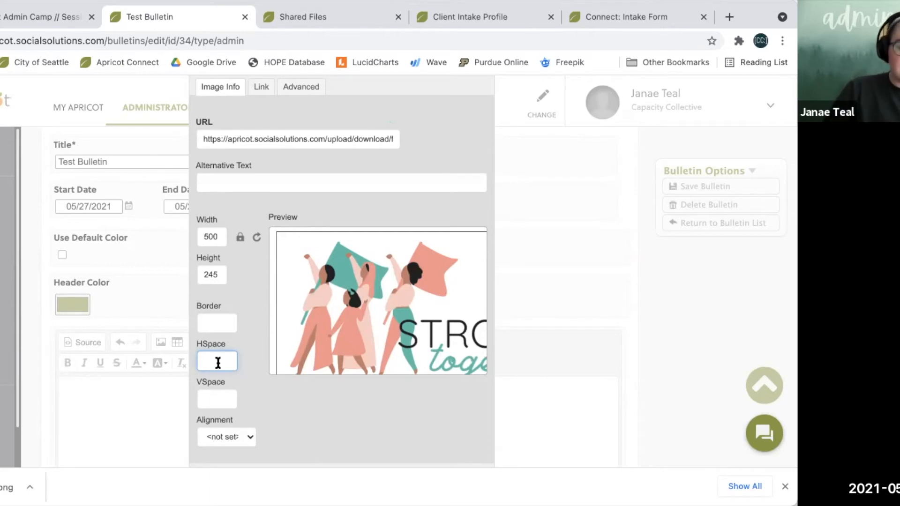
{"action": "type", "text": "5"}
{"action": "left_click", "coordinate": [212, 397]}
{"action": "type", "text": "10"}
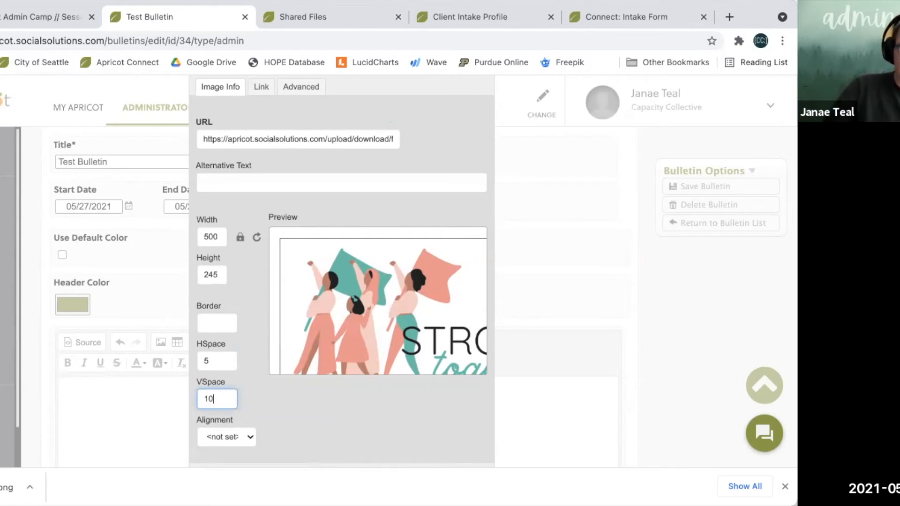
{"action": "key", "text": "BackSpace"}
{"action": "key", "text": "BackSpace"}
{"action": "left_click", "coordinate": [225, 360]}
{"action": "key", "text": "BackSpace"}
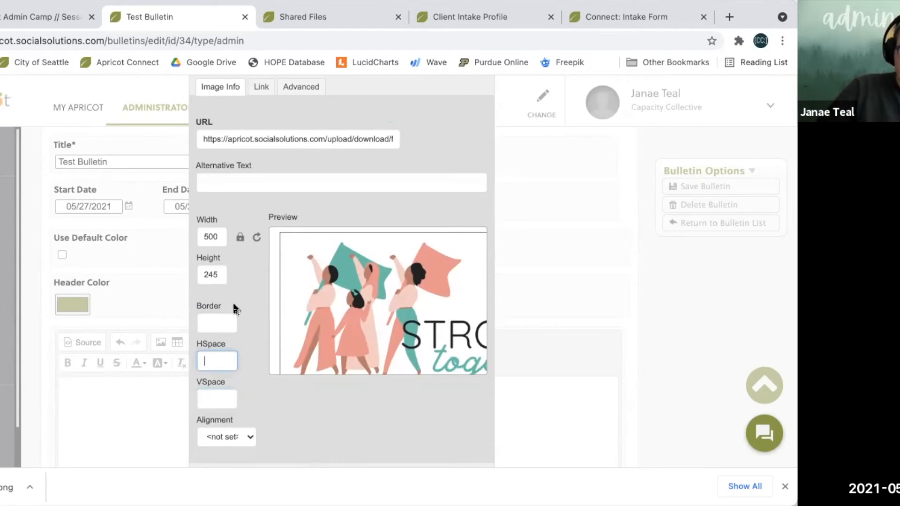
- Set the logo image's border to 0, then review the alignment options and leave the alignment as not set
{"action": "left_click", "coordinate": [230, 318]}
{"action": "type", "text": "0"}
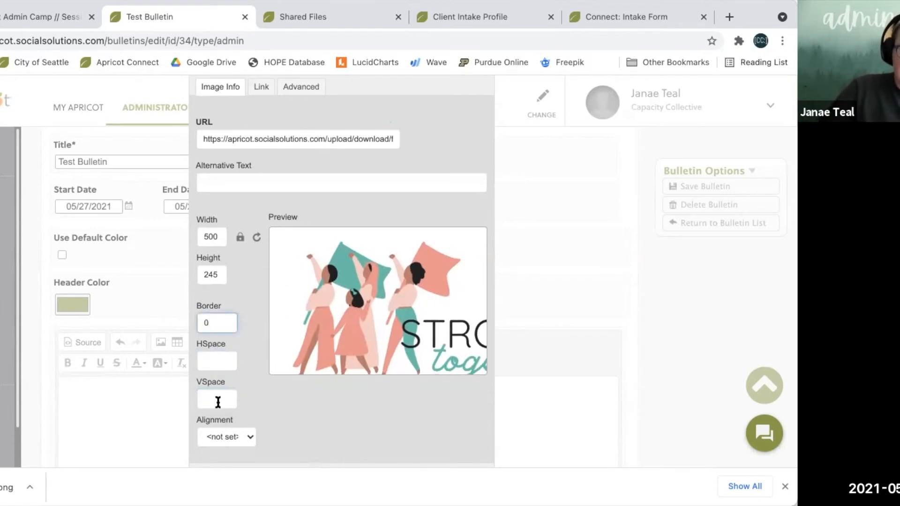
{"action": "left_click", "coordinate": [248, 438]}
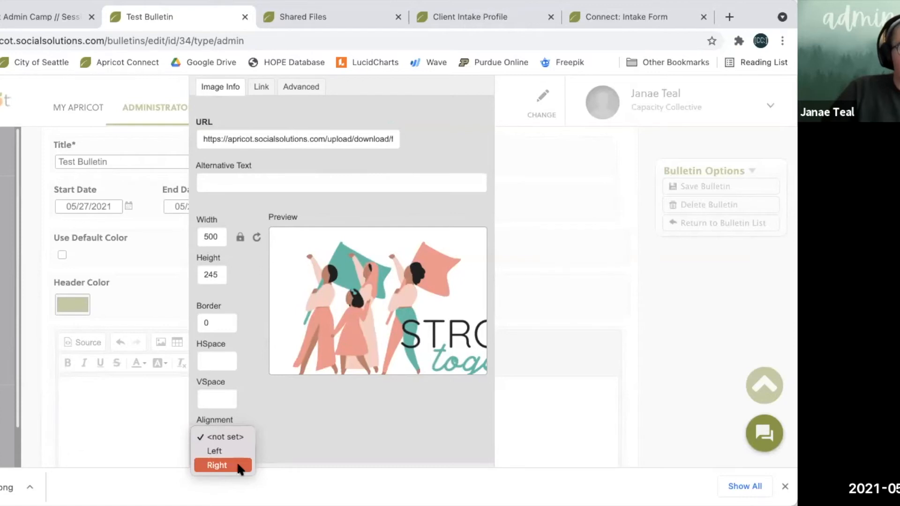
{"action": "left_click", "coordinate": [241, 436]}
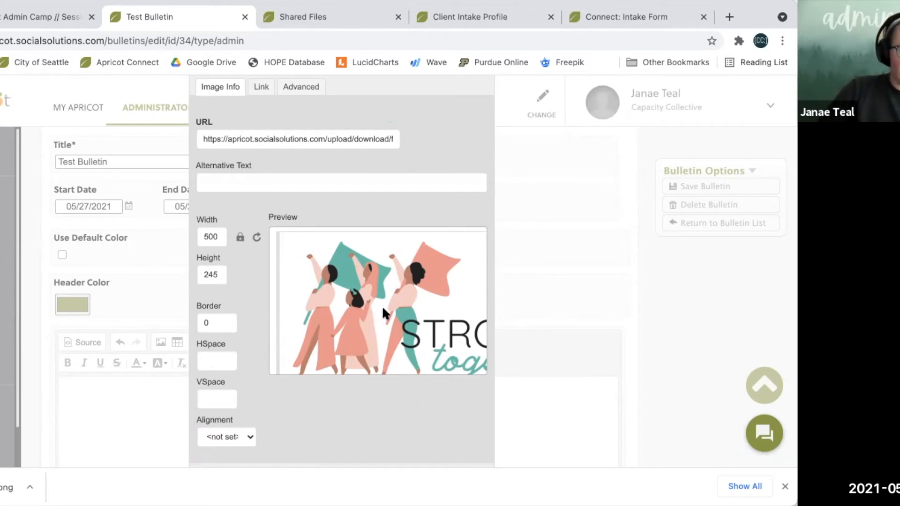
{"action": "scroll", "coordinate": [383, 310], "scroll_direction": "up", "scroll_amount": 3}
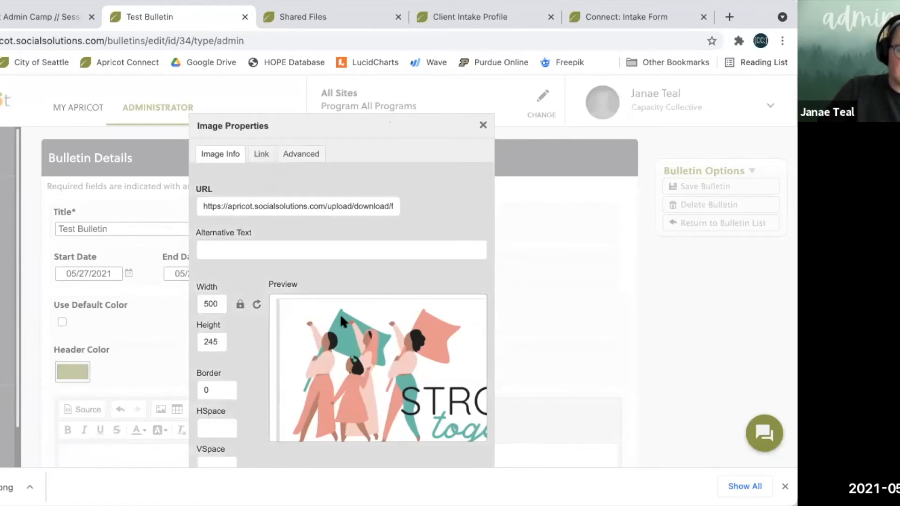
{"action": "left_click", "coordinate": [260, 155]}
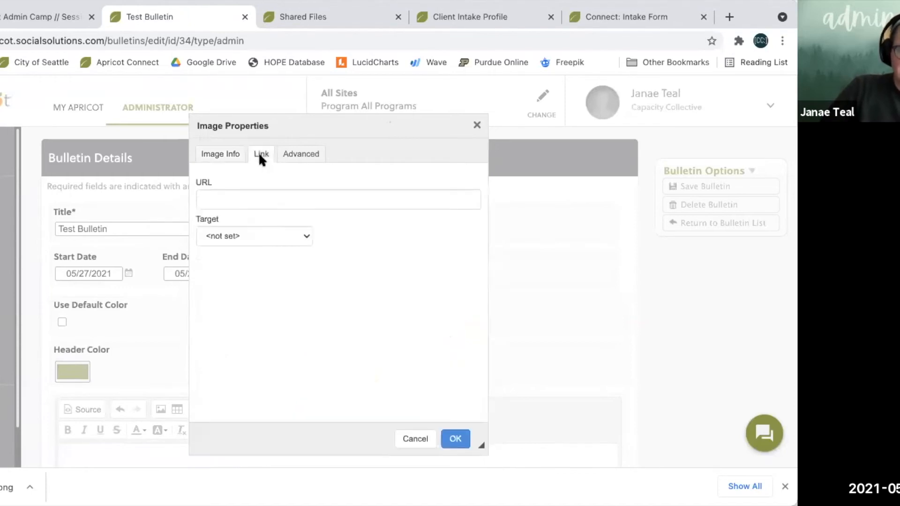
{"action": "left_click", "coordinate": [248, 196]}
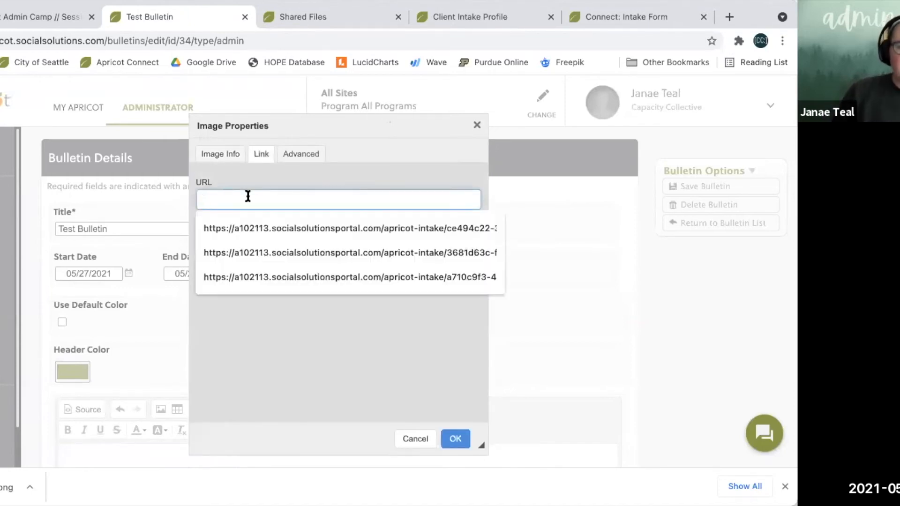
{"action": "left_click", "coordinate": [261, 309]}
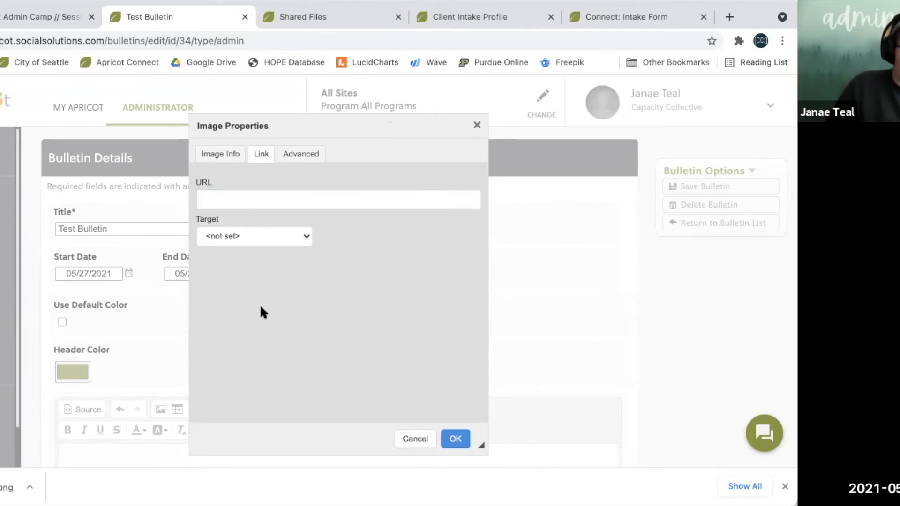
{"action": "left_click", "coordinate": [227, 207]}
{"action": "type", "text": "www."}
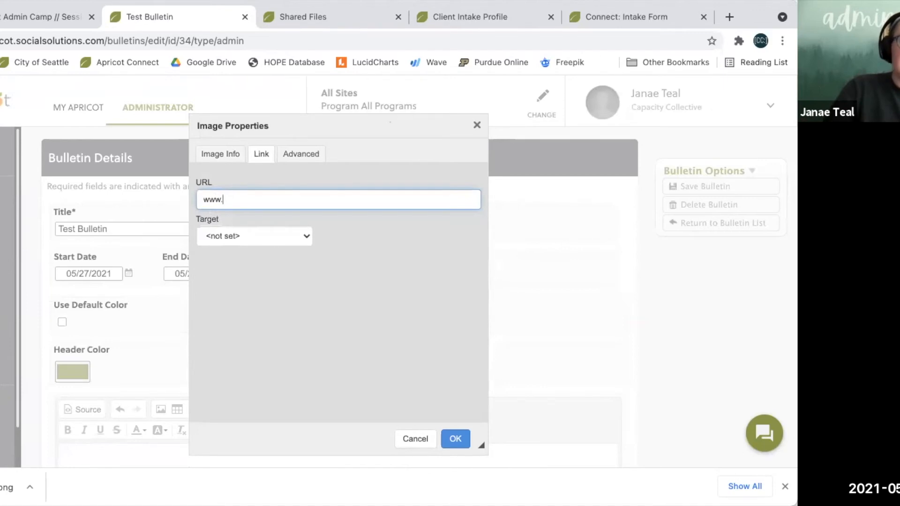
{"action": "type", "text": "thecapacitycollective.org"}
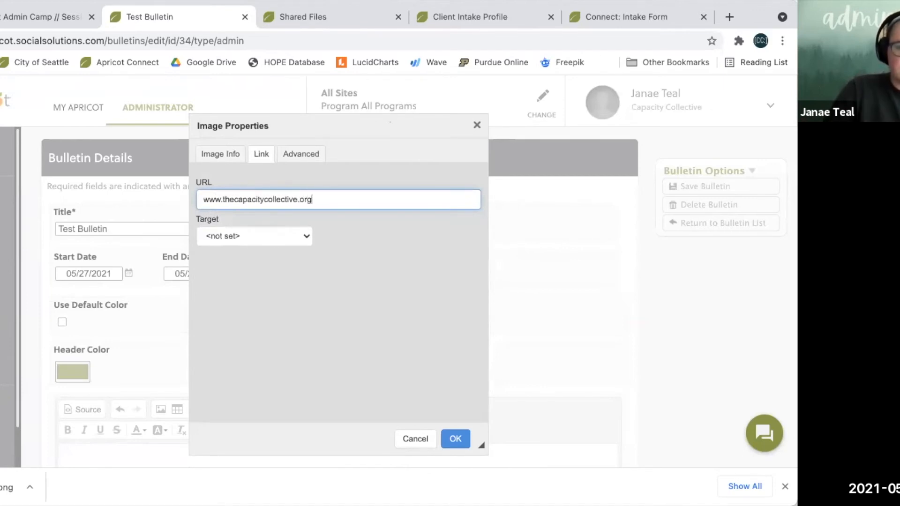
{"action": "left_click", "coordinate": [262, 237]}
{"action": "left_click", "coordinate": [270, 249]}
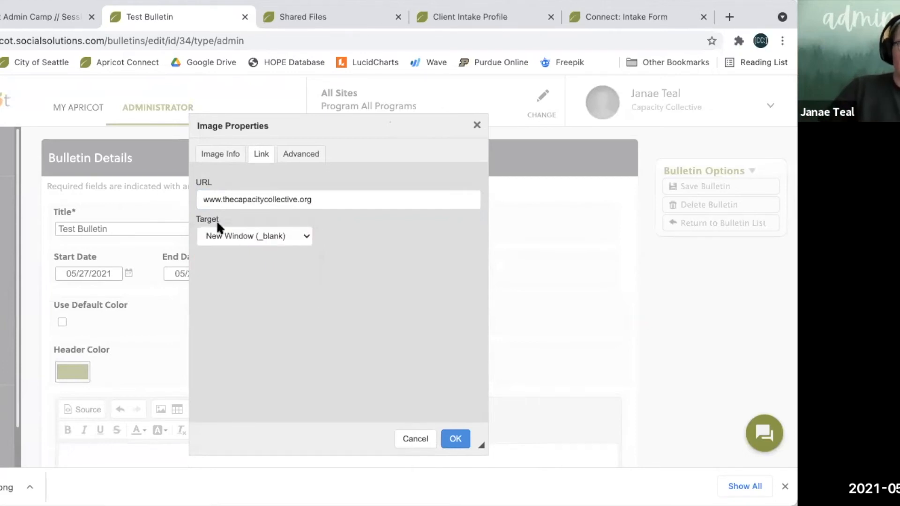
{"action": "left_click", "coordinate": [262, 232]}
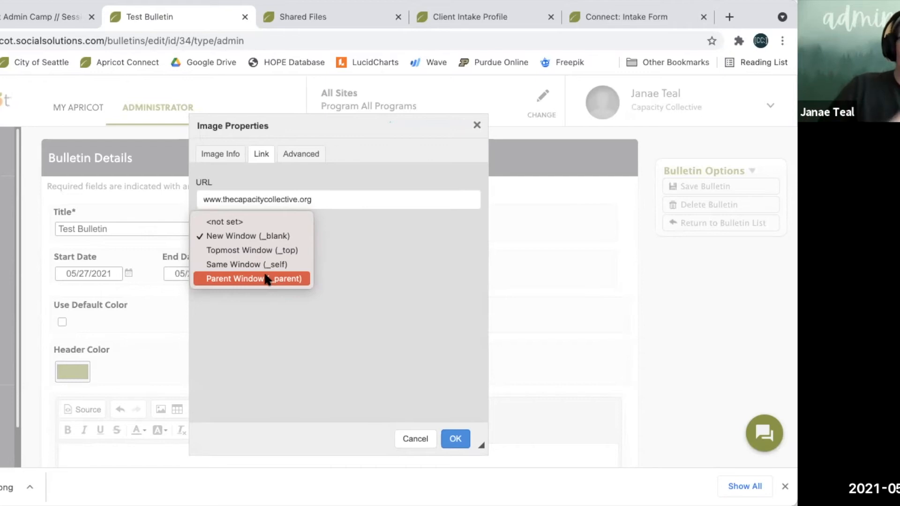
{"action": "left_click", "coordinate": [225, 239]}
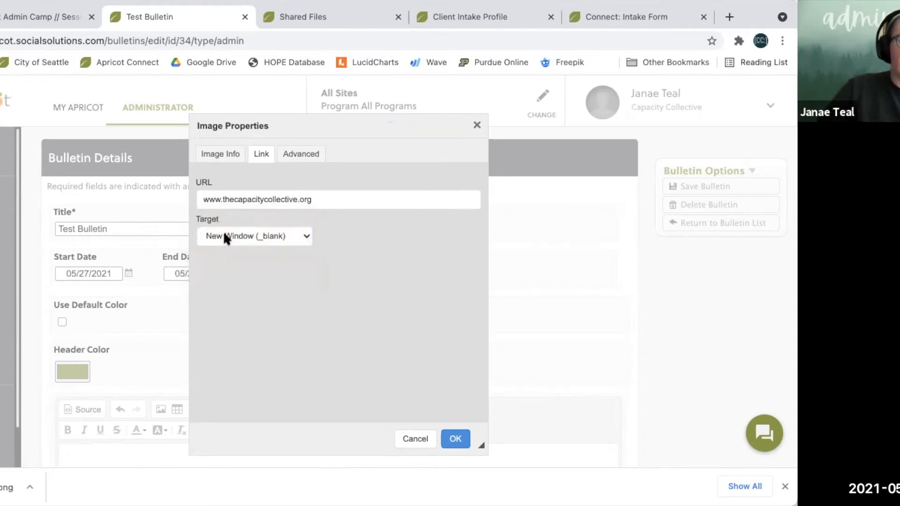
{"action": "left_click", "coordinate": [457, 440]}
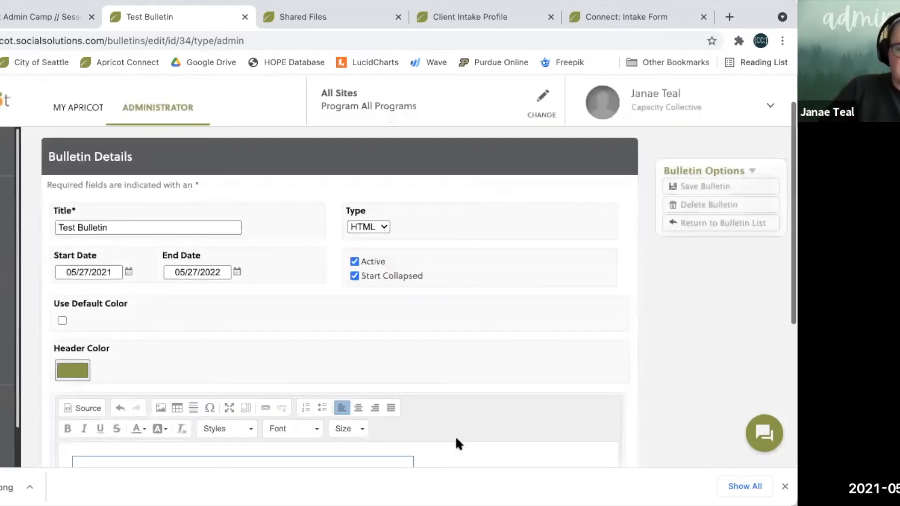
- Check the inserted logo in the bulletin's content editor and save Test Bulletin
{"action": "scroll", "coordinate": [456, 322], "scroll_direction": "down", "scroll_amount": 3}
{"action": "scroll", "coordinate": [458, 326], "scroll_direction": "down", "scroll_amount": 2}
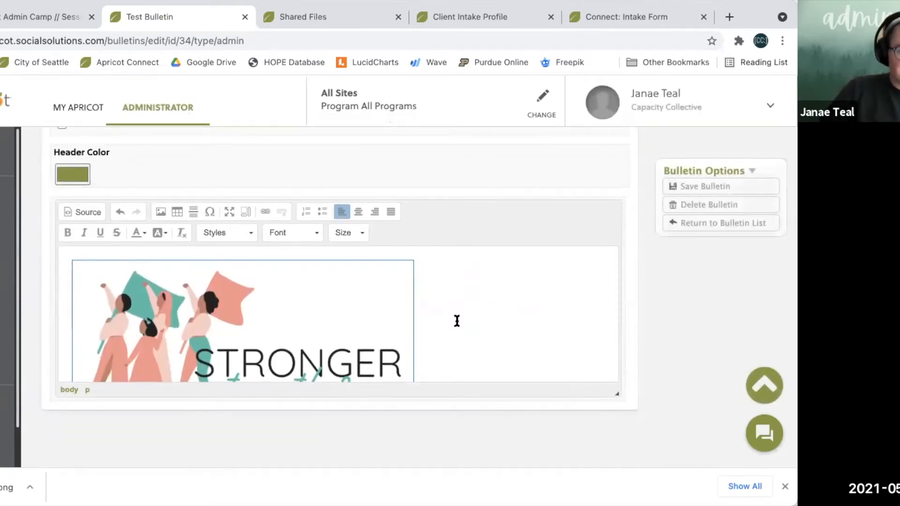
{"action": "scroll", "coordinate": [457, 320], "scroll_direction": "down", "scroll_amount": 2}
{"action": "scroll", "coordinate": [457, 321], "scroll_direction": "up", "scroll_amount": 2}
{"action": "scroll", "coordinate": [457, 321], "scroll_direction": "down", "scroll_amount": 1}
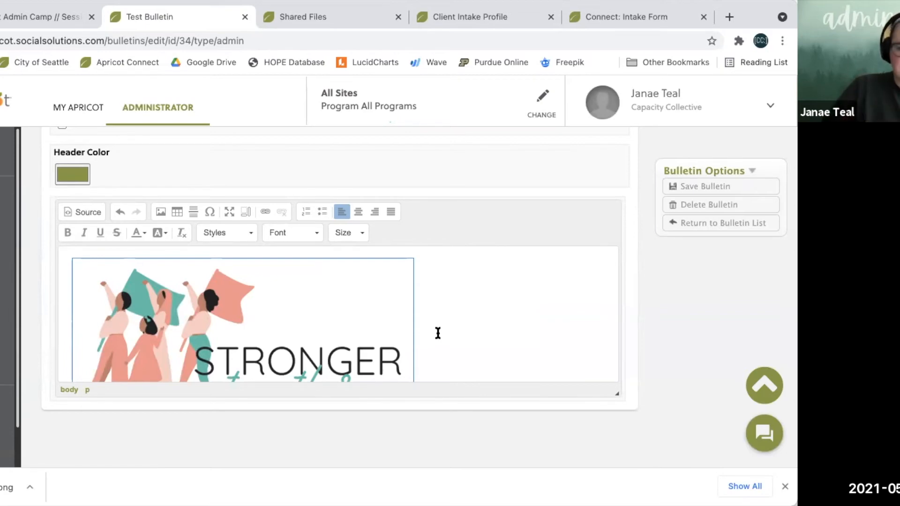
{"action": "left_click", "coordinate": [712, 188]}
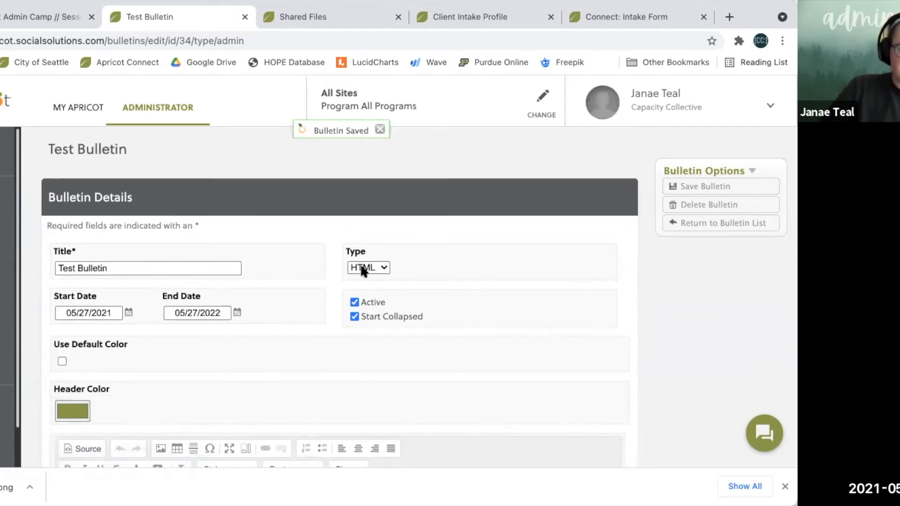
{"action": "scroll", "coordinate": [229, 257], "scroll_direction": "down", "scroll_amount": 6}
{"action": "scroll", "coordinate": [337, 239], "scroll_direction": "up", "scroll_amount": 7}
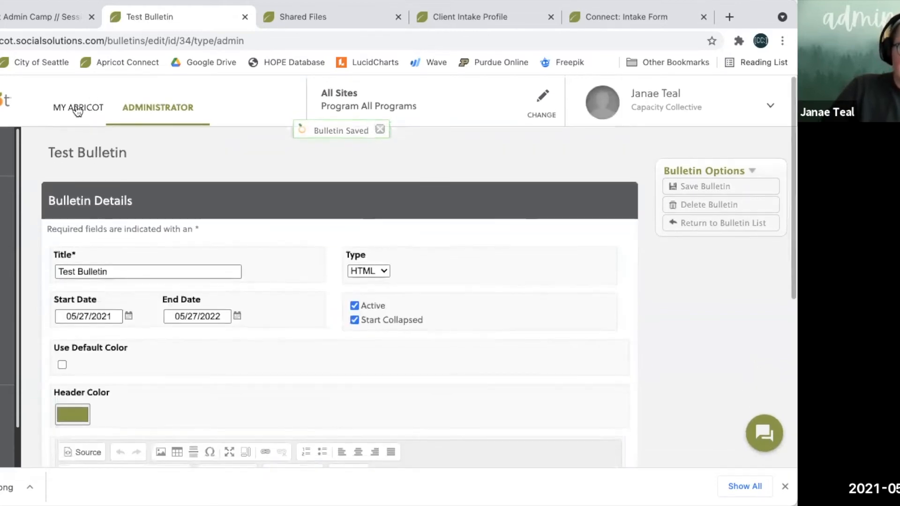
- View the expanded Test Bulletin on My Apricot and compare its logo with the one in the Welcome to Apricot bulletin
{"action": "left_click", "coordinate": [79, 118]}
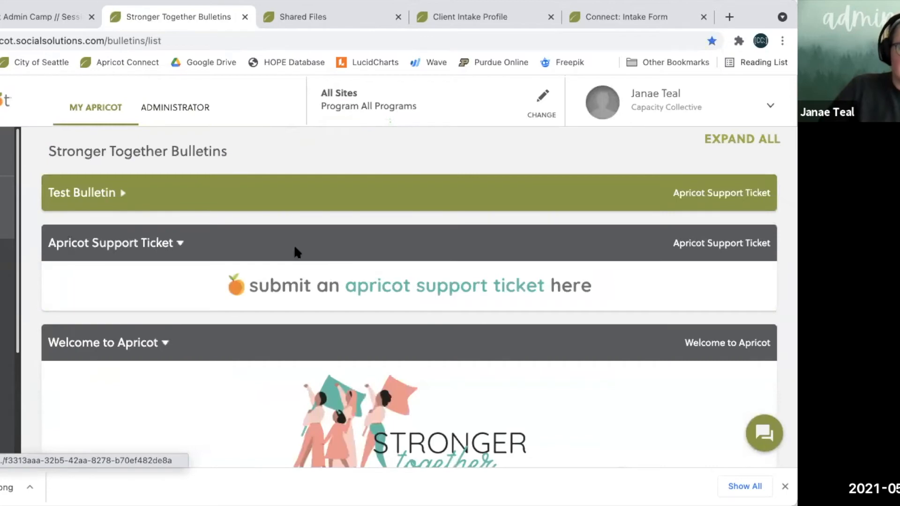
{"action": "left_click", "coordinate": [126, 193]}
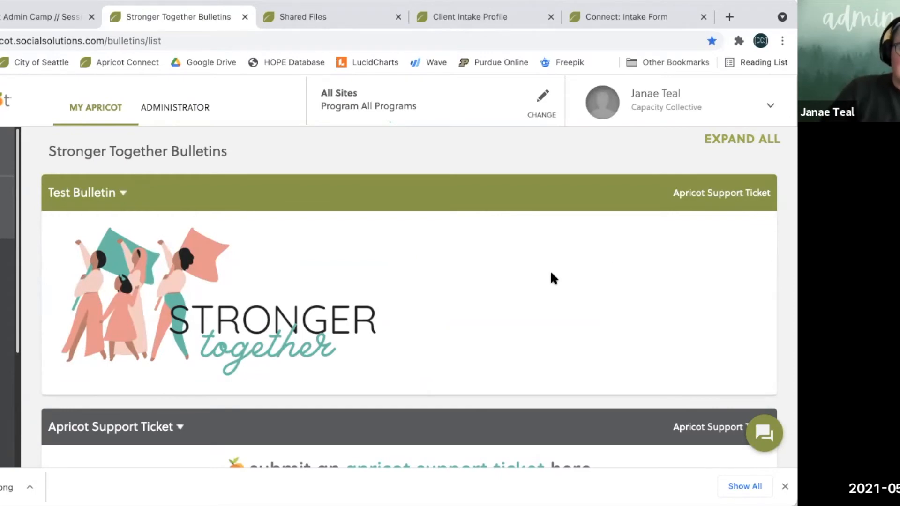
{"action": "scroll", "coordinate": [553, 277], "scroll_direction": "down", "scroll_amount": 1}
{"action": "scroll", "coordinate": [552, 274], "scroll_direction": "down", "scroll_amount": 5}
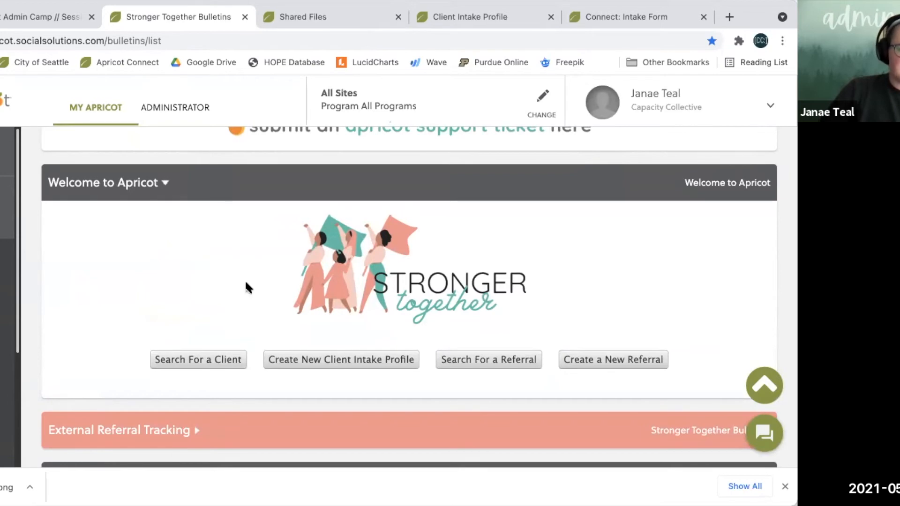
{"action": "scroll", "coordinate": [247, 287], "scroll_direction": "up", "scroll_amount": 7}
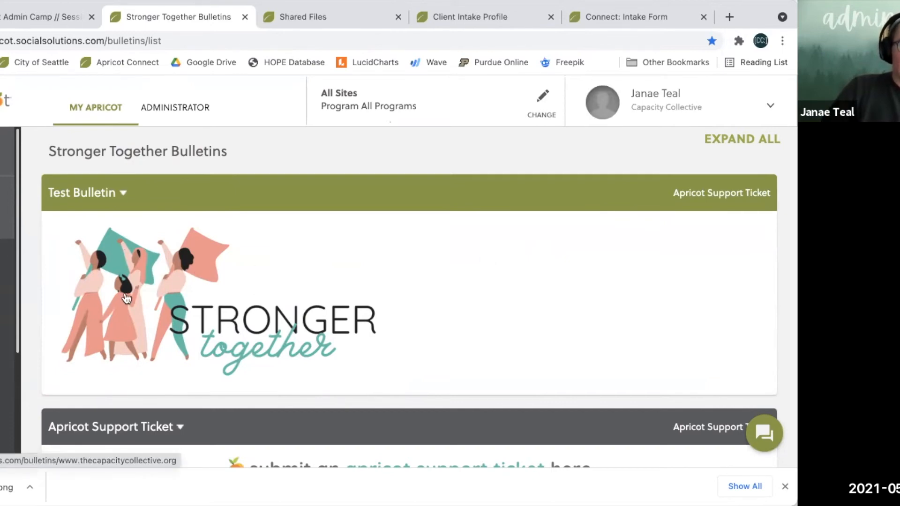
- Test the logo's link in Test Bulletin and return to the bulletin's edit page
{"action": "left_click", "coordinate": [126, 298]}
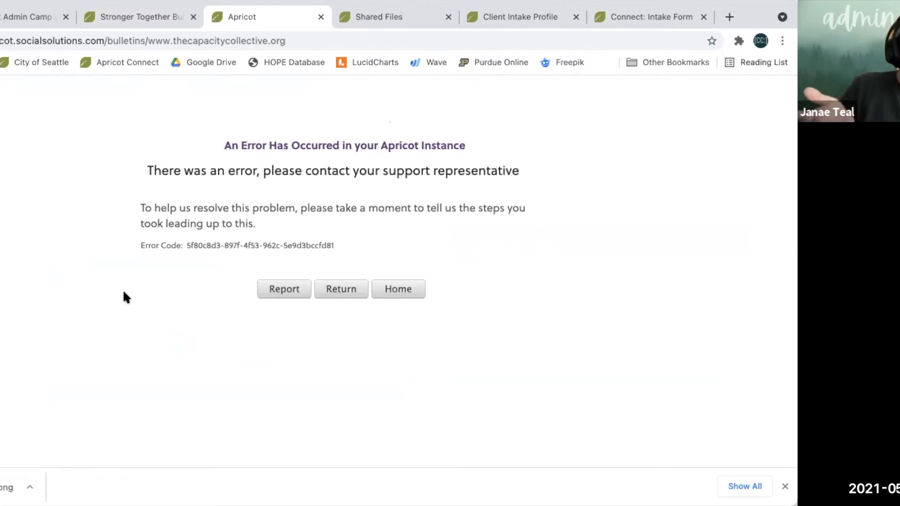
{"action": "left_click", "coordinate": [141, 15]}
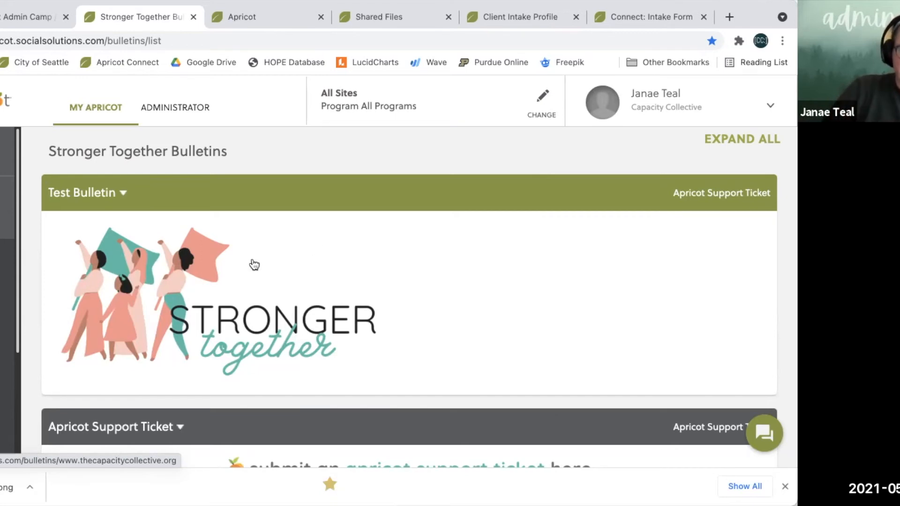
{"action": "left_click", "coordinate": [254, 266]}
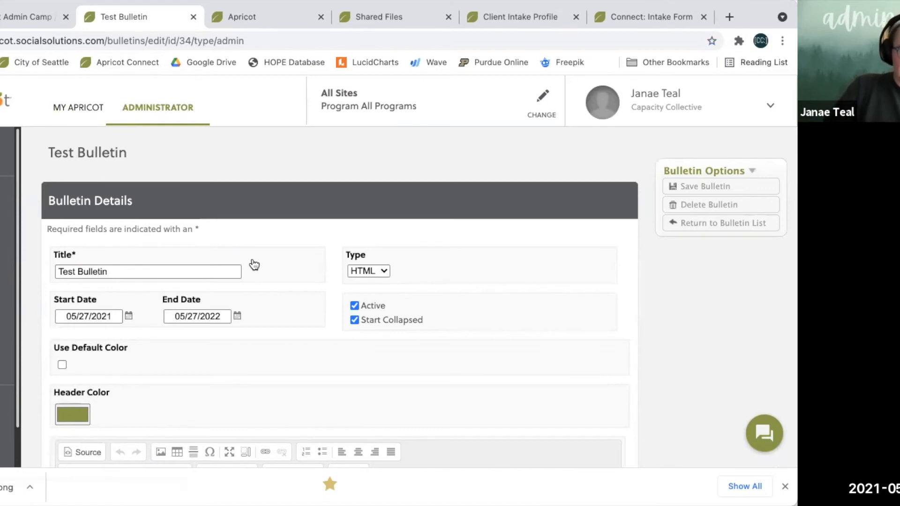
{"action": "scroll", "coordinate": [254, 265], "scroll_direction": "right", "scroll_amount": 5}
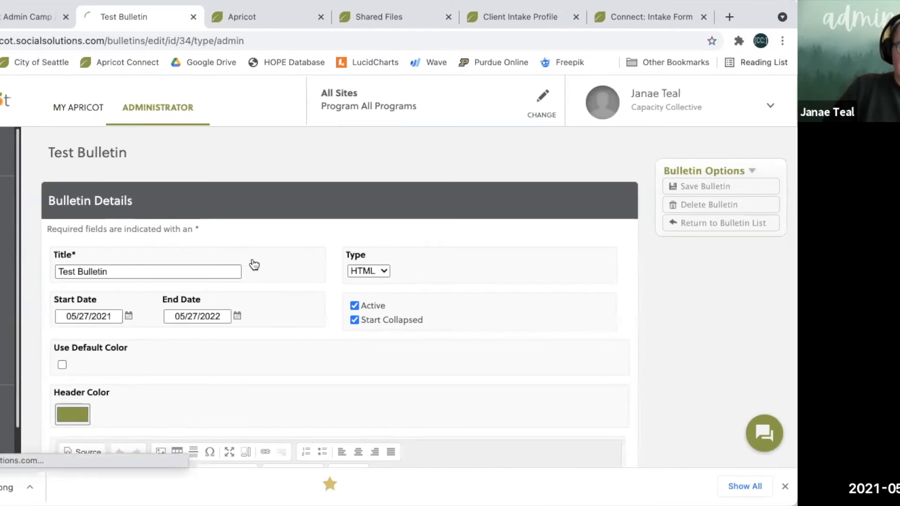
{"action": "scroll", "coordinate": [254, 265], "scroll_direction": "left", "scroll_amount": 5}
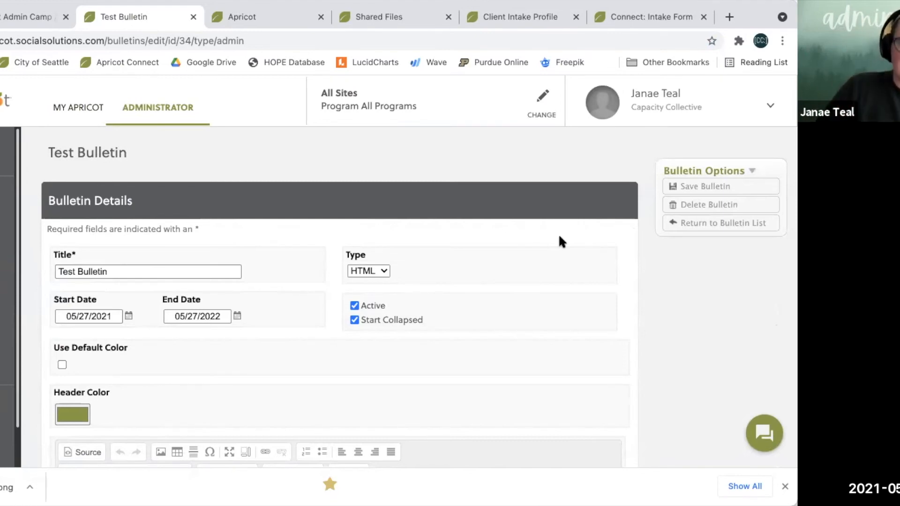
{"action": "scroll", "coordinate": [356, 269], "scroll_direction": "down", "scroll_amount": 1}
{"action": "scroll", "coordinate": [356, 276], "scroll_direction": "down", "scroll_amount": 5}
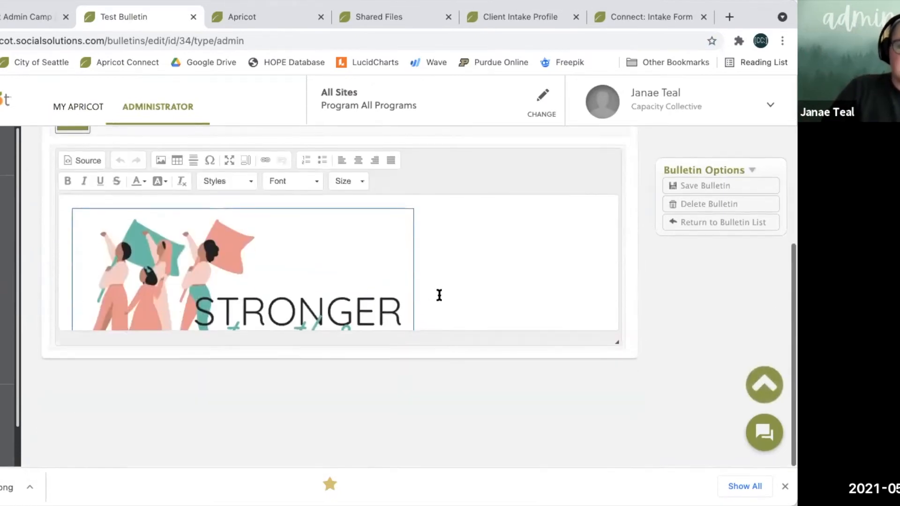
{"action": "left_click", "coordinate": [423, 291]}
{"action": "key", "text": "ctrl+a"}
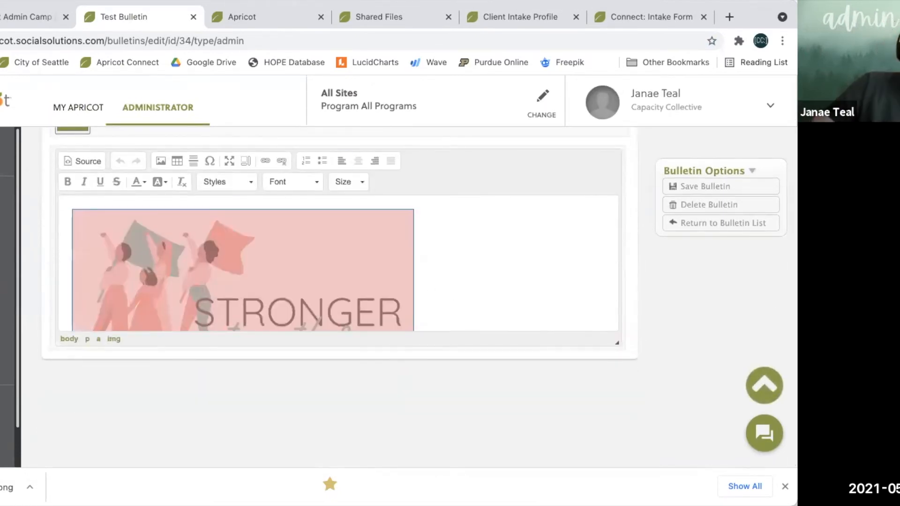
{"action": "key", "text": "BackSpace"}
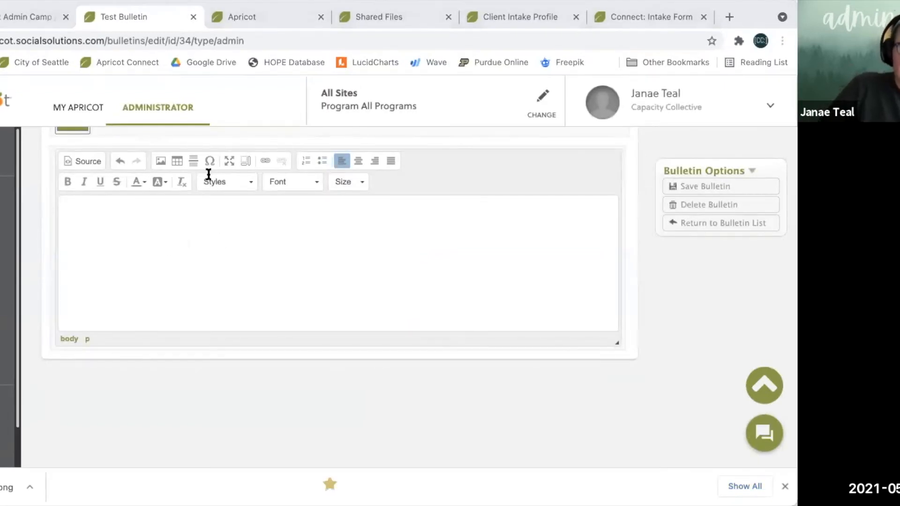
{"action": "left_click", "coordinate": [345, 218]}
{"action": "type", "text": "<a href=\"https://apricot.socialsolutions.com/document/search/form_id/16\" target=\"_self\"><button type=\"button\">Search For a Client</button></a>"}
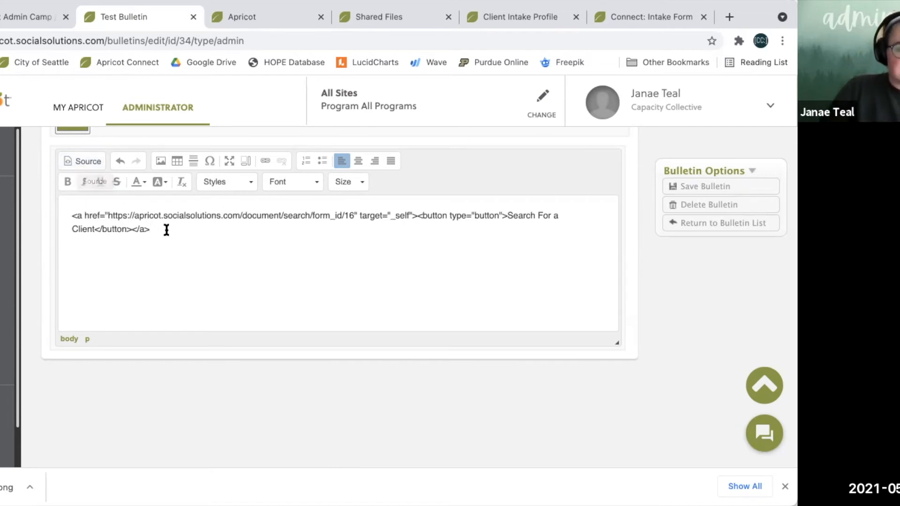
- Add the sample text "jdfkjdfdk" below the button code and color it blue (#2980b9)
{"action": "left_click", "coordinate": [97, 276]}
{"action": "type", "text": "jdfkjdfdk"}
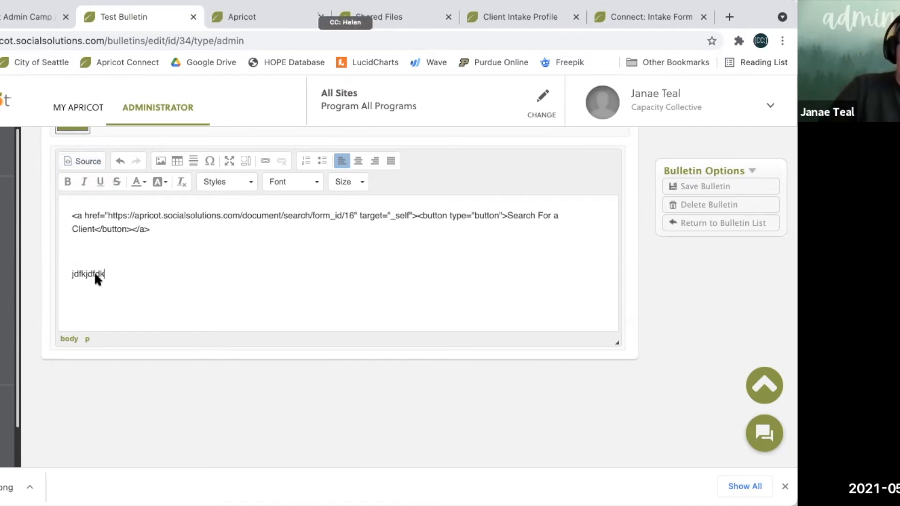
{"action": "double_click", "coordinate": [87, 275]}
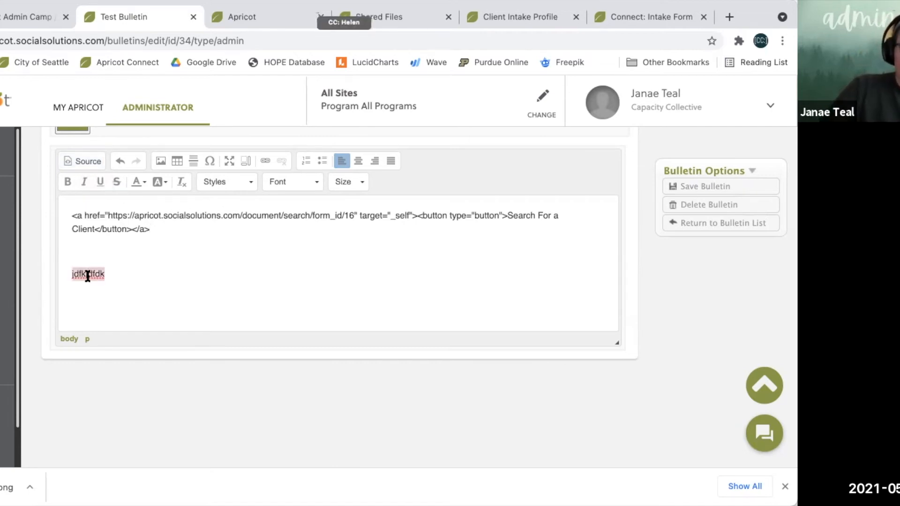
{"action": "left_click", "coordinate": [137, 181]}
{"action": "left_click", "coordinate": [156, 227]}
{"action": "left_click", "coordinate": [171, 302]}
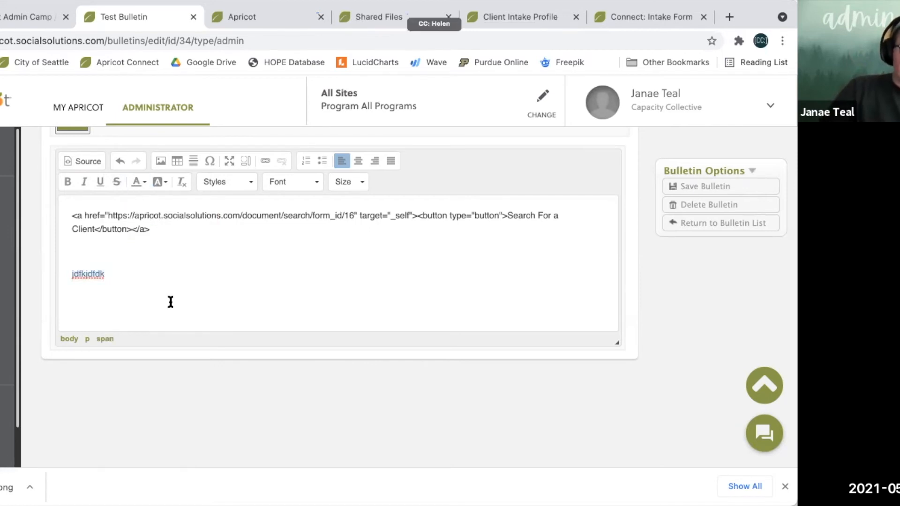
- Switch the bulletin content between formatted and HTML source view, ending in source view to examine the generated code
{"action": "left_click", "coordinate": [68, 161]}
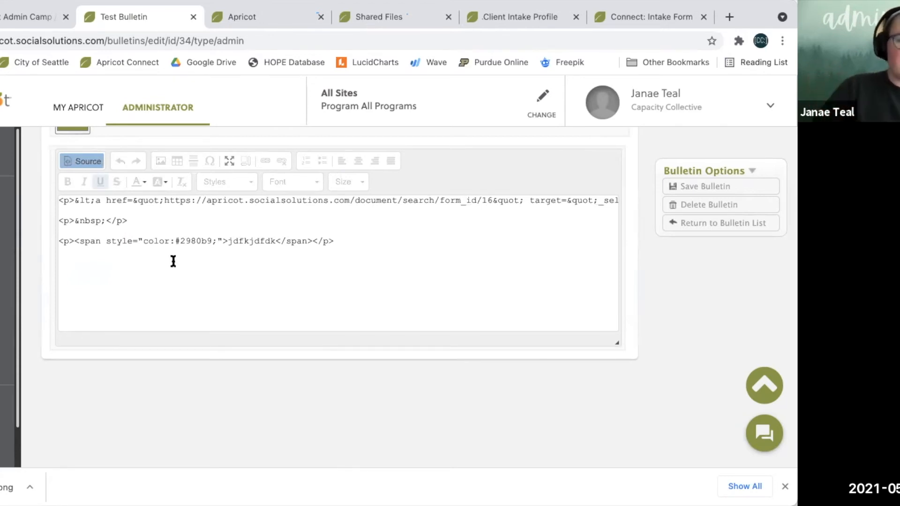
{"action": "left_click", "coordinate": [89, 161]}
{"action": "left_click", "coordinate": [88, 162]}
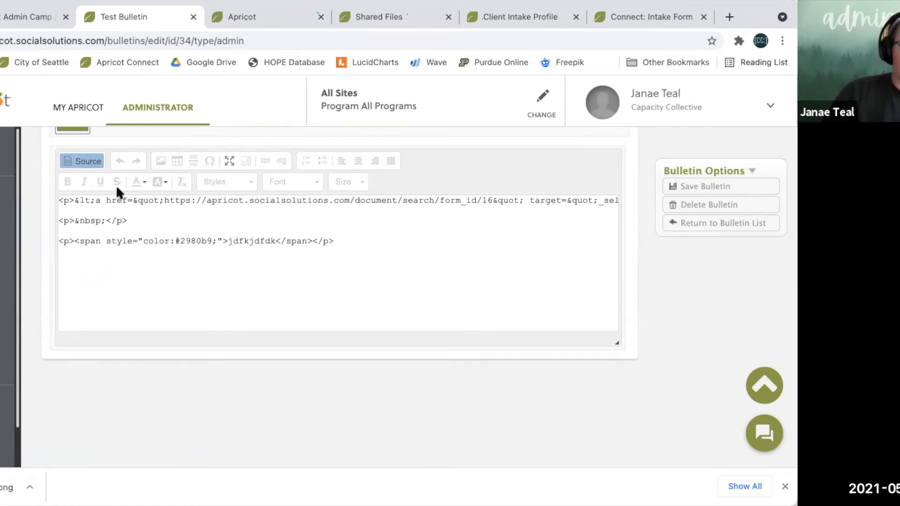
- Return the bulletin content to formatted view and delete the blue sample text "jdfkjdfdk" with its empty line below the button code
{"action": "left_click", "coordinate": [87, 161]}
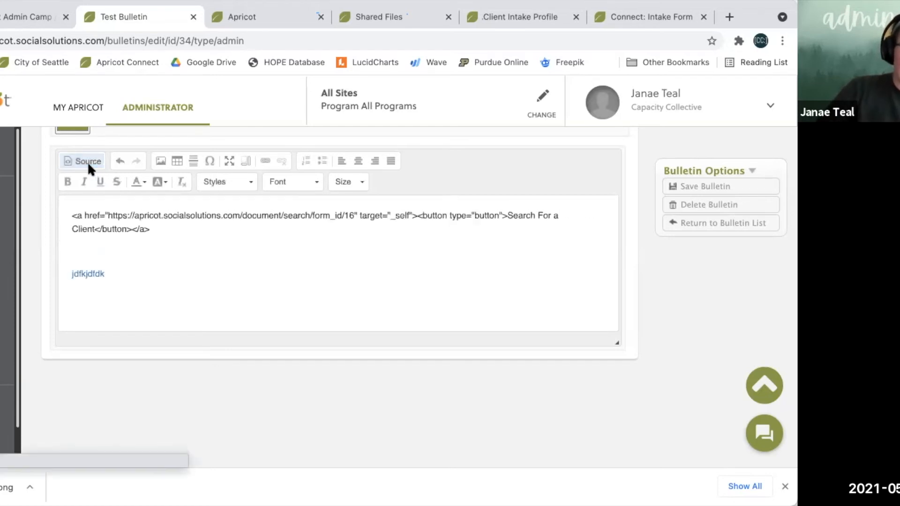
{"action": "left_click_drag", "start_coordinate": [127, 284], "coordinate": [70, 254]}
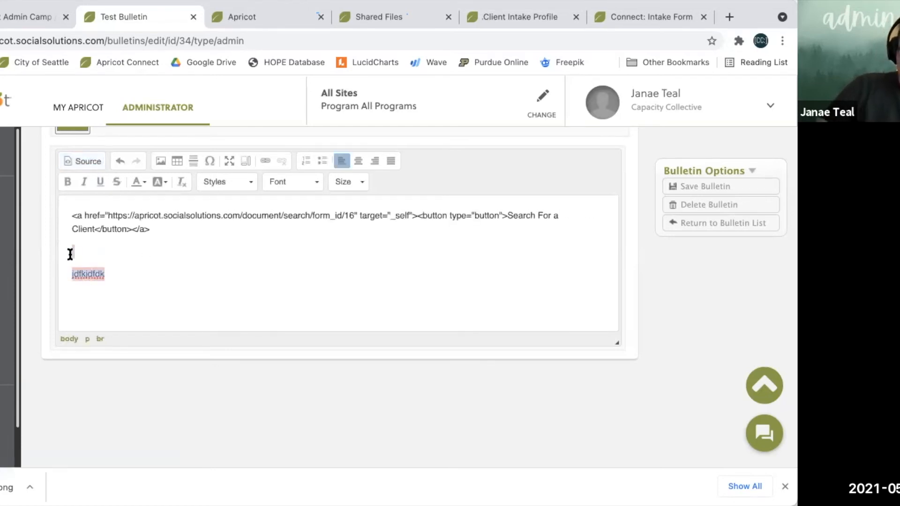
{"action": "key", "text": "BackSpace"}
{"action": "key", "text": "BackSpace"}
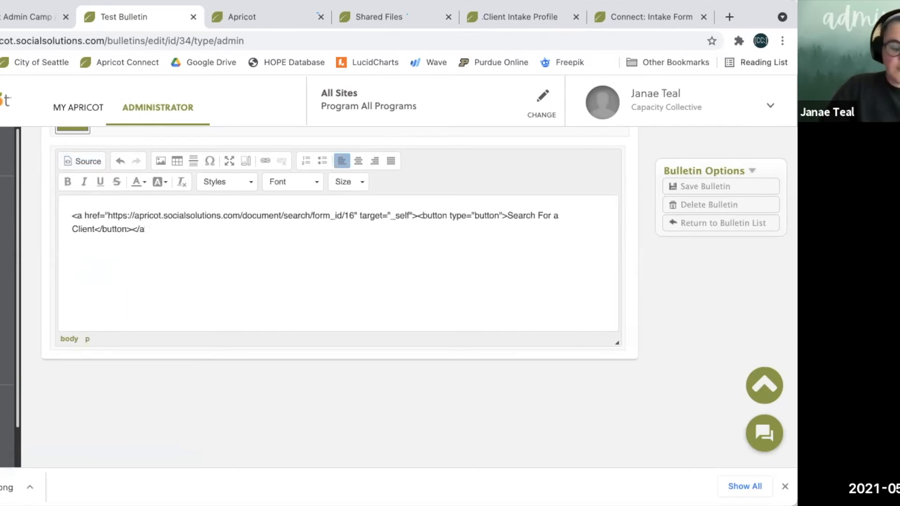
{"action": "type", "text": ">"}
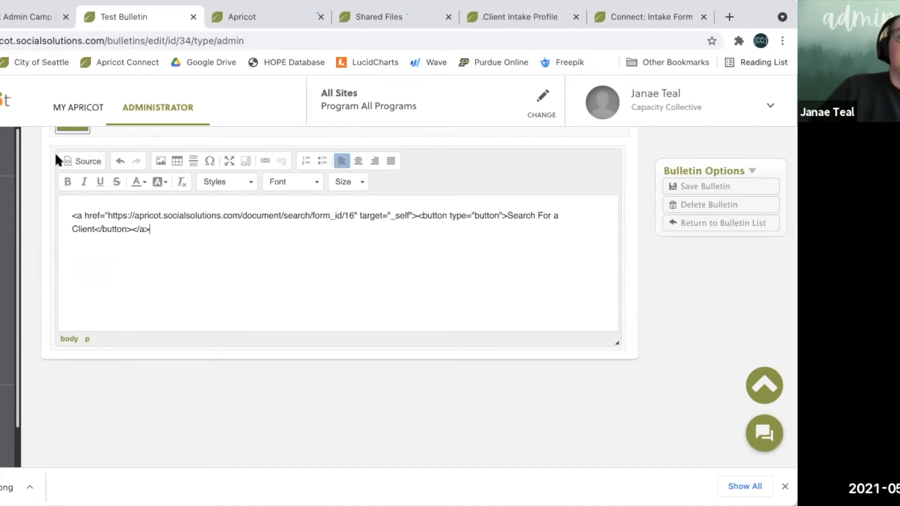
- Show the bulletin content's HTML source and highlight the client search URL inside the href attribute
{"action": "left_click", "coordinate": [68, 161]}
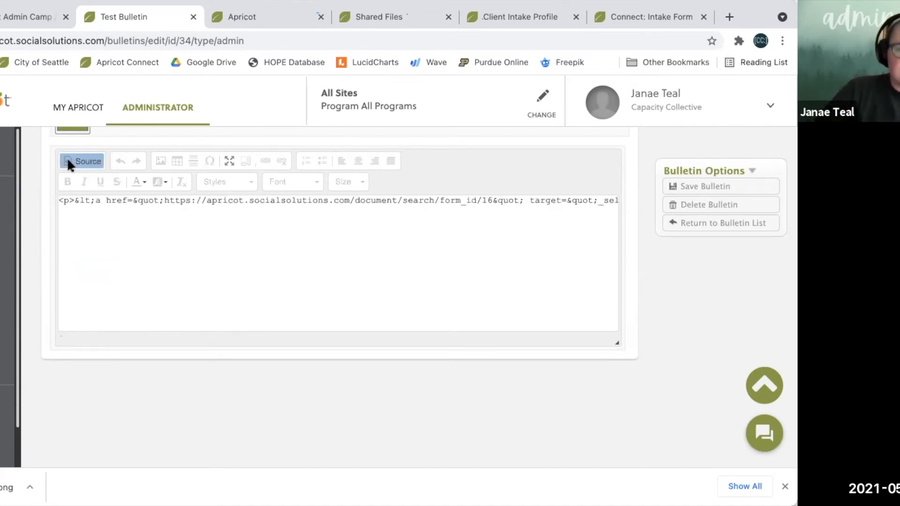
{"action": "scroll", "coordinate": [130, 269], "scroll_direction": "up", "scroll_amount": 3}
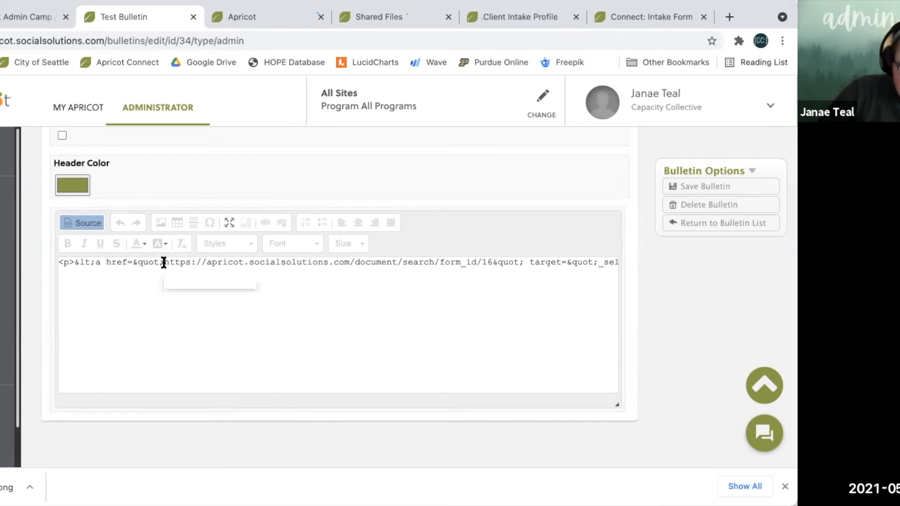
{"action": "left_click_drag", "start_coordinate": [164, 262], "coordinate": [517, 263]}
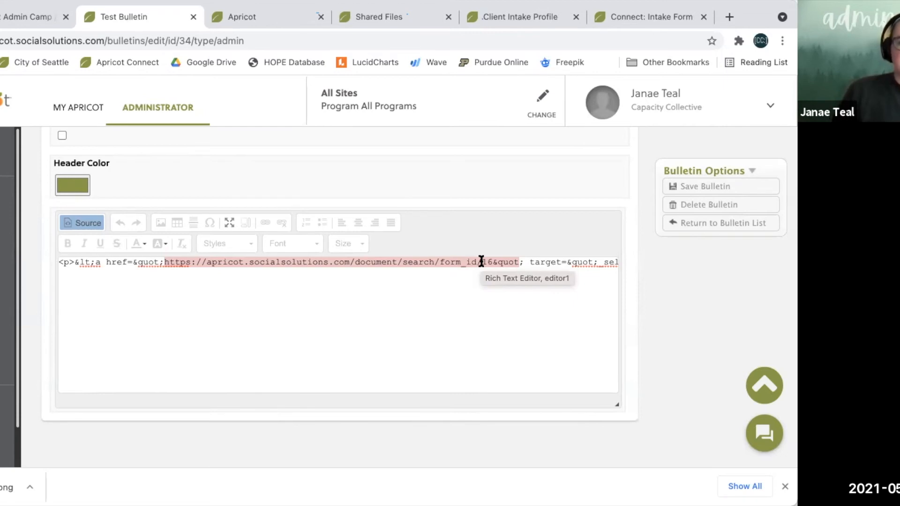
- Reload the Client Intake Profile search page and copy its full web address
{"action": "left_click", "coordinate": [490, 12]}
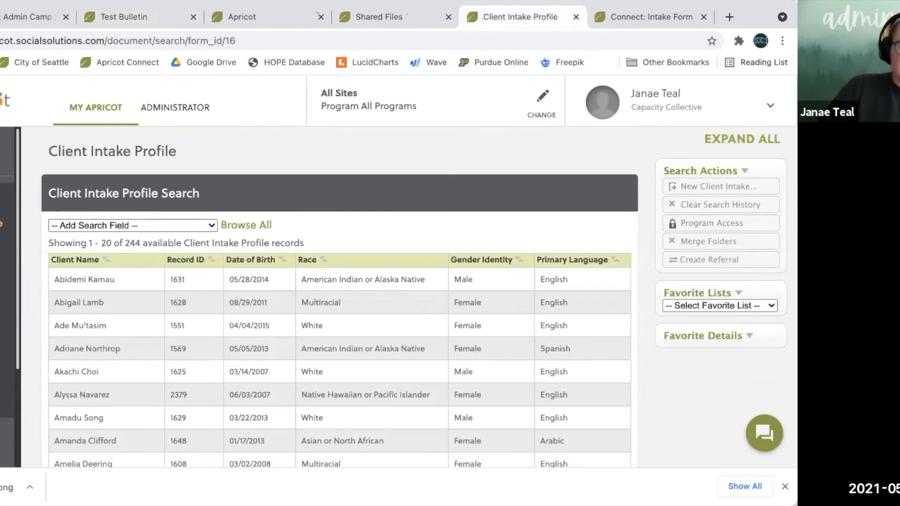
{"action": "key", "text": "super+r"}
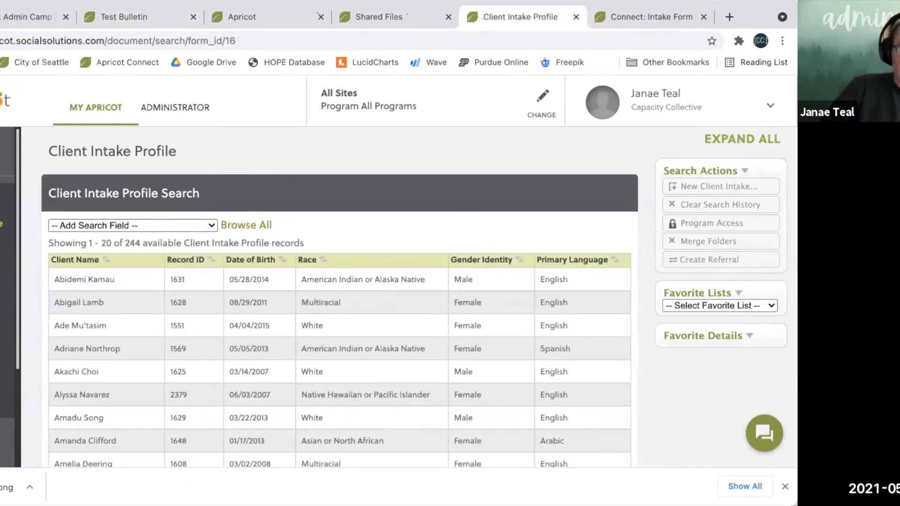
{"action": "left_click", "coordinate": [160, 220]}
{"action": "left_click", "coordinate": [160, 220]}
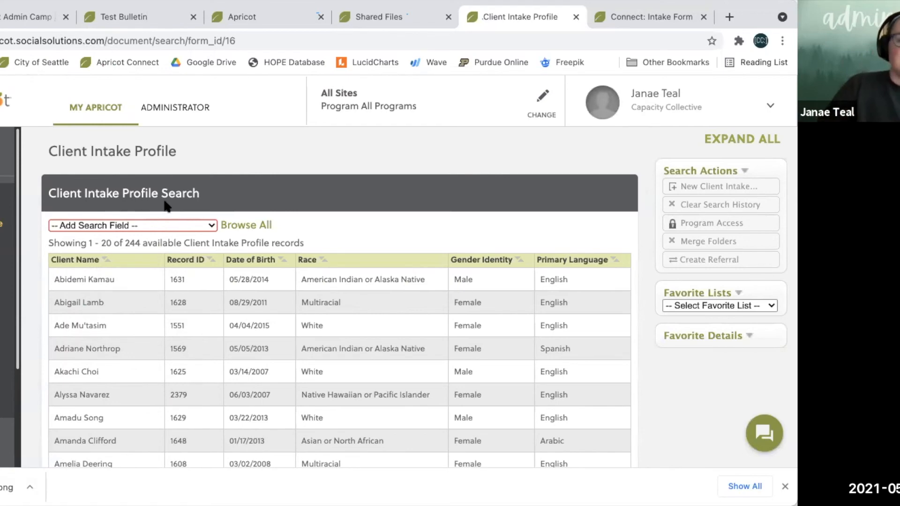
{"action": "left_click", "coordinate": [252, 38]}
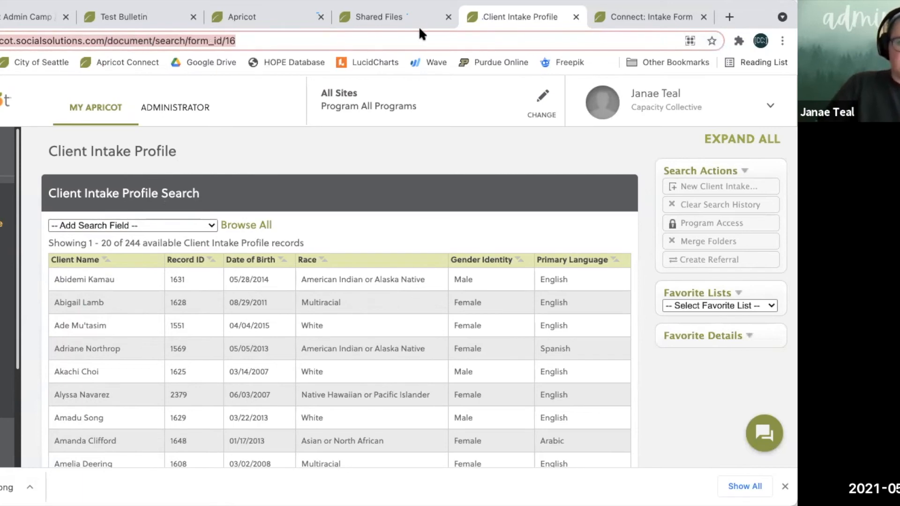
{"action": "triple_click", "coordinate": [35, 39]}
{"action": "key", "text": "ctrl+c"}
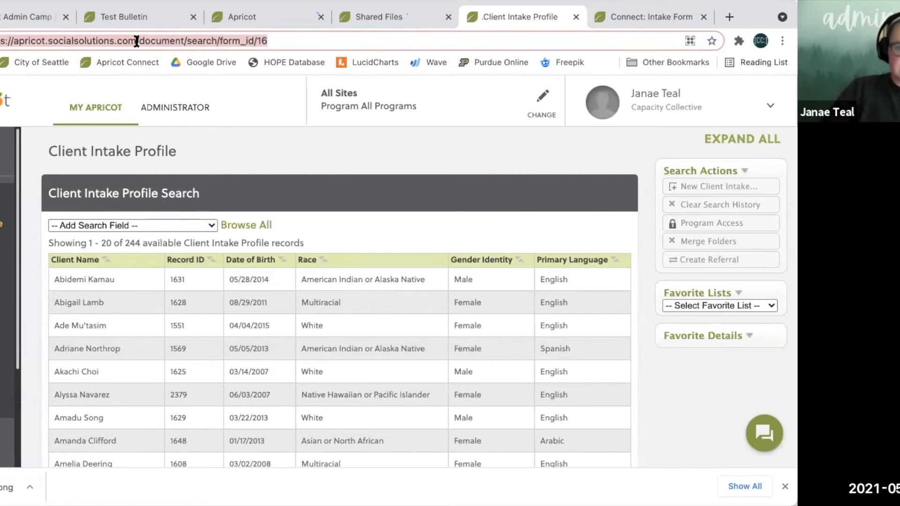
{"action": "left_click", "coordinate": [123, 14]}
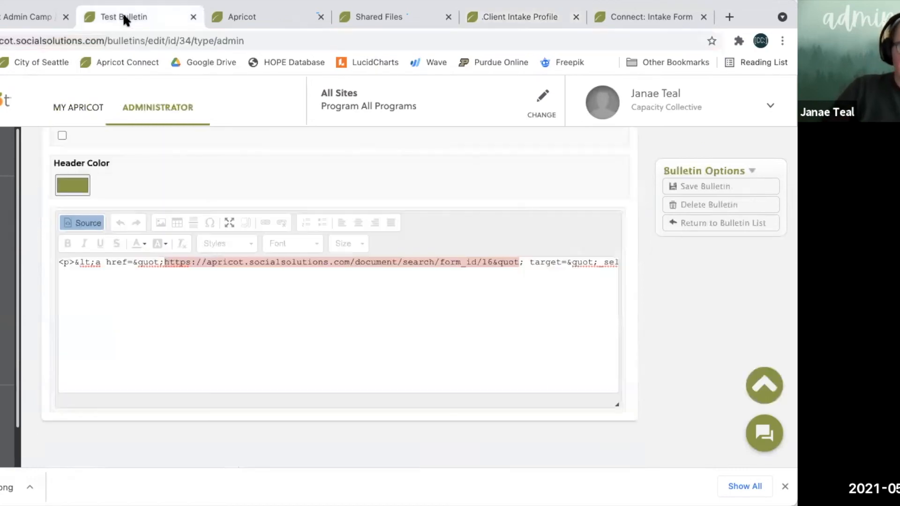
{"action": "scroll", "coordinate": [225, 277], "scroll_direction": "up", "scroll_amount": 1}
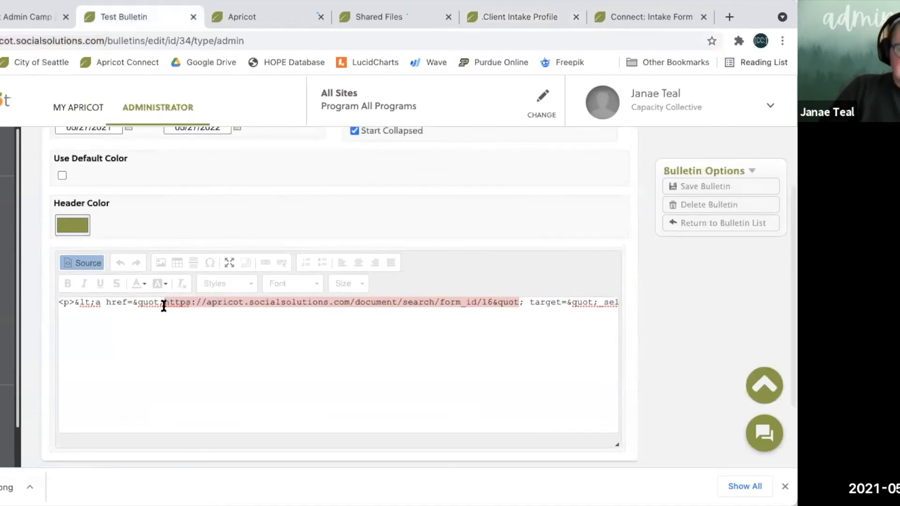
{"action": "left_click", "coordinate": [200, 319]}
{"action": "key", "text": "ctrl+v"}
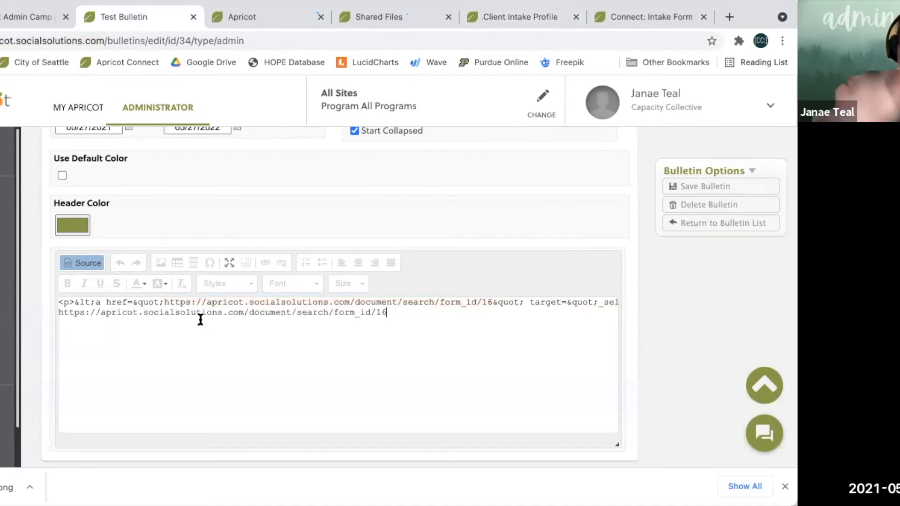
{"action": "key", "text": "ctrl+z"}
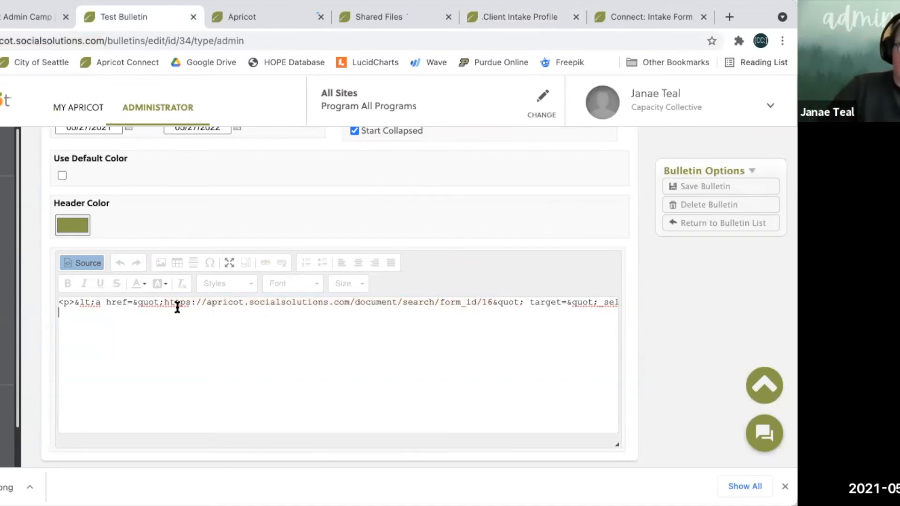
{"action": "left_click_drag", "start_coordinate": [164, 303], "coordinate": [517, 299]}
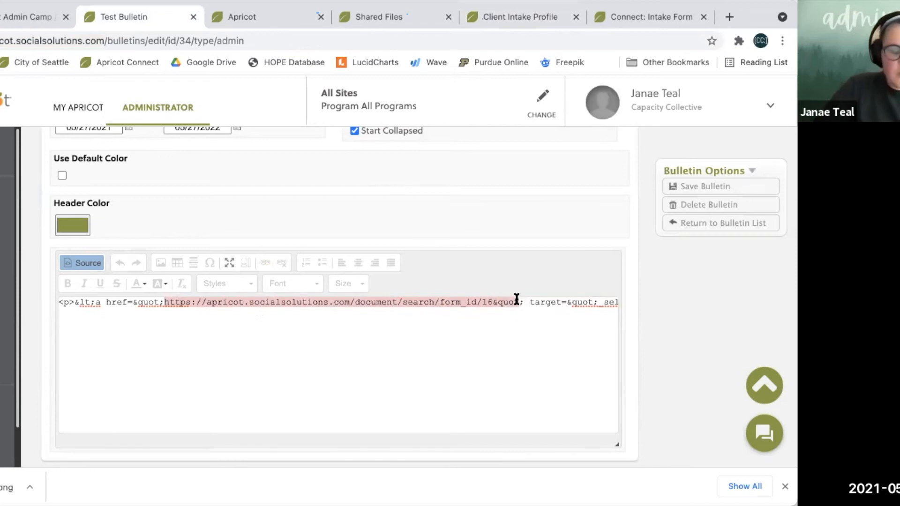
{"action": "key", "text": "ctrl+v"}
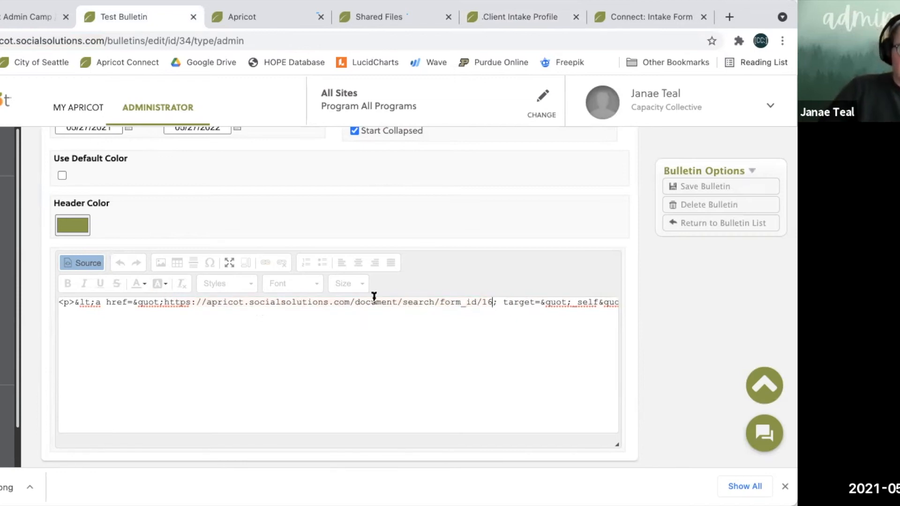
- Examine the parts of the button code in source view: the URL's search and form_id segments, the target and the button type
{"action": "left_click", "coordinate": [217, 302]}
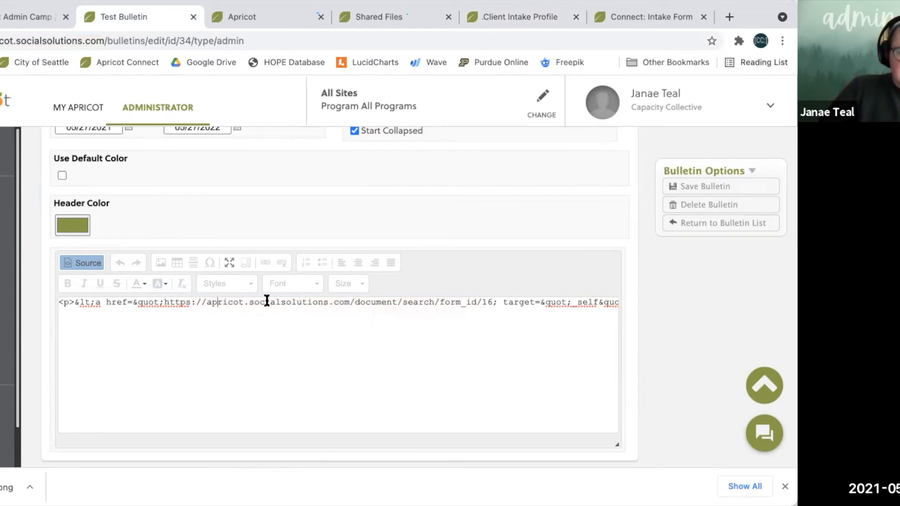
{"action": "left_click", "coordinate": [266, 302]}
{"action": "left_click_drag", "start_coordinate": [403, 302], "coordinate": [435, 305]}
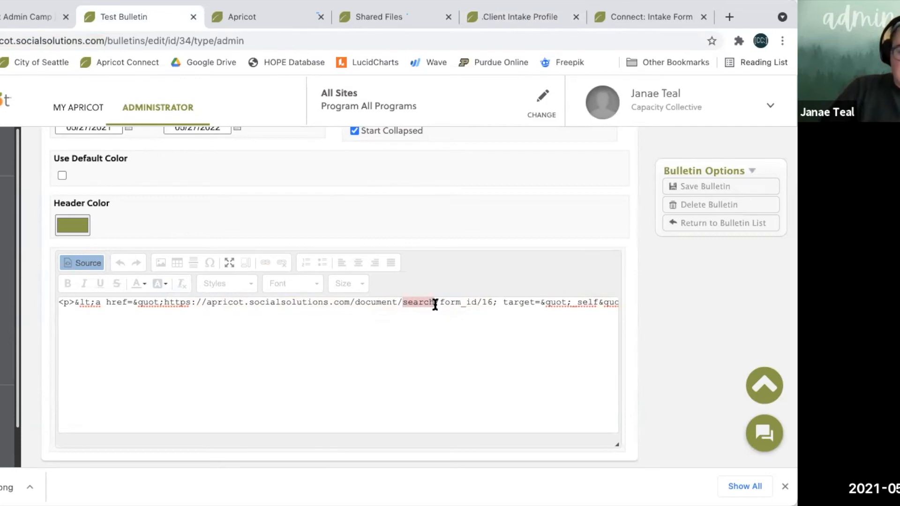
{"action": "left_click_drag", "start_coordinate": [440, 302], "coordinate": [490, 306]}
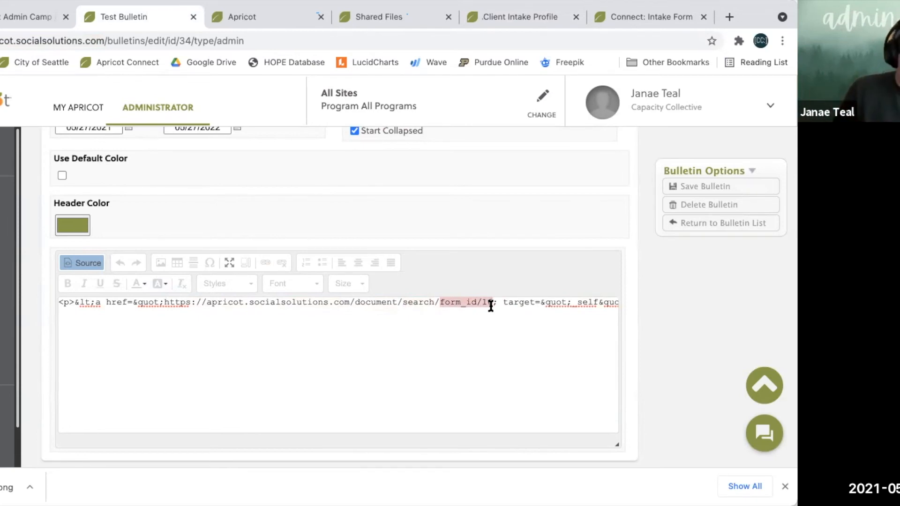
{"action": "left_click", "coordinate": [459, 325]}
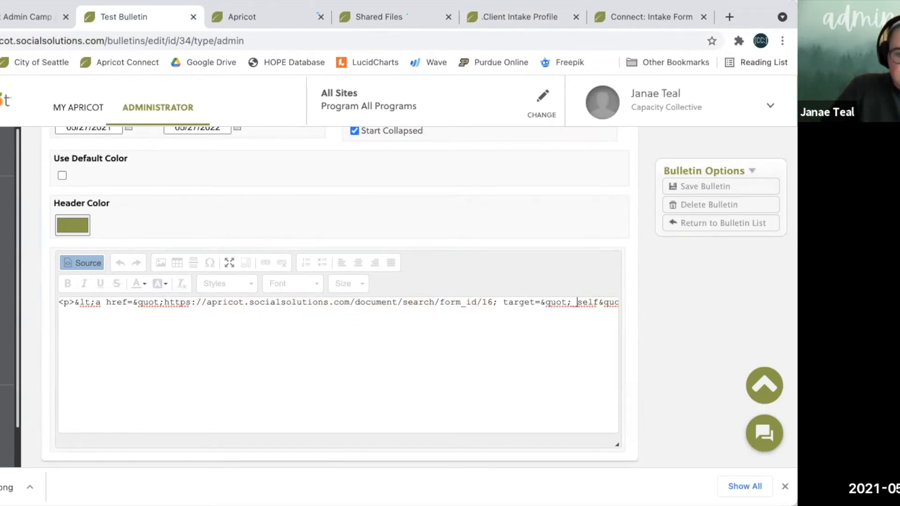
{"action": "key", "text": "Right"}
{"action": "key", "text": "Right"}
{"action": "key", "text": "Right"}
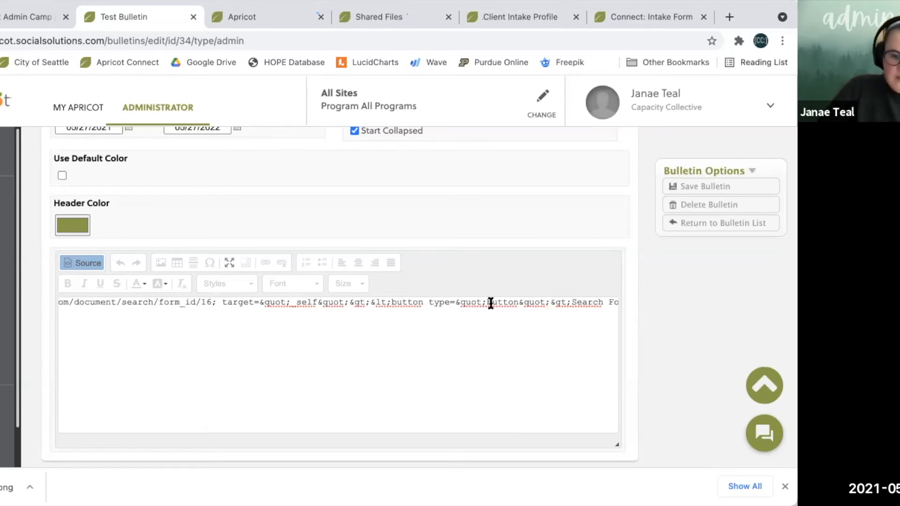
{"action": "scroll", "coordinate": [490, 303], "scroll_direction": "right", "scroll_amount": 1}
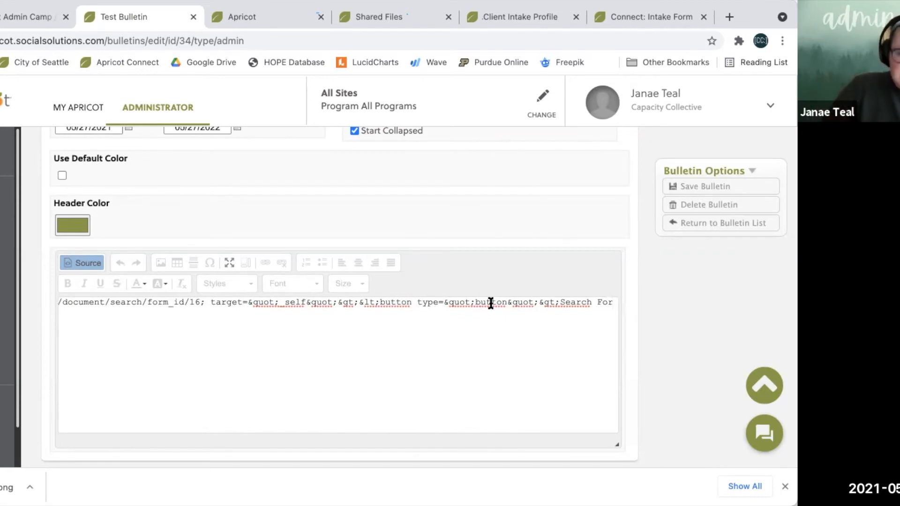
{"action": "scroll", "coordinate": [491, 302], "scroll_direction": "down", "scroll_amount": 1}
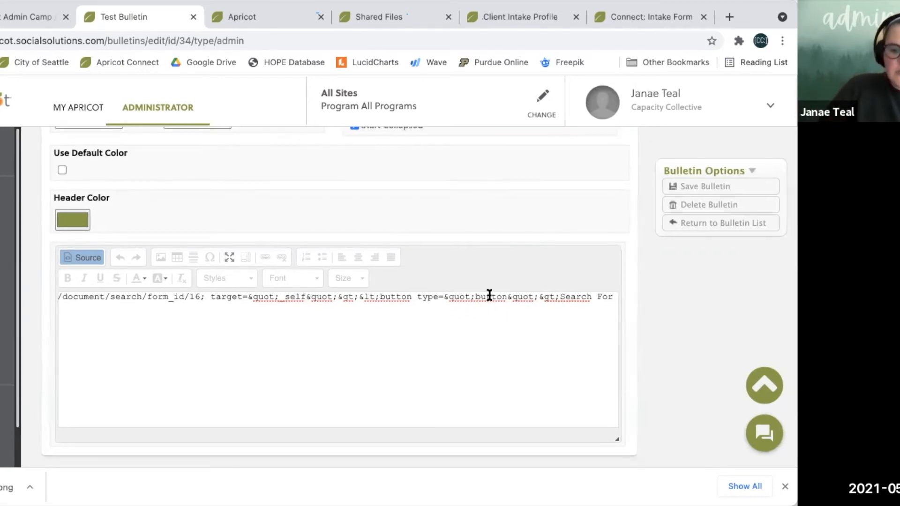
- Change the button's label in the source code to "FIND A CLIENT"
{"action": "left_click_drag", "start_coordinate": [560, 297], "coordinate": [487, 296]}
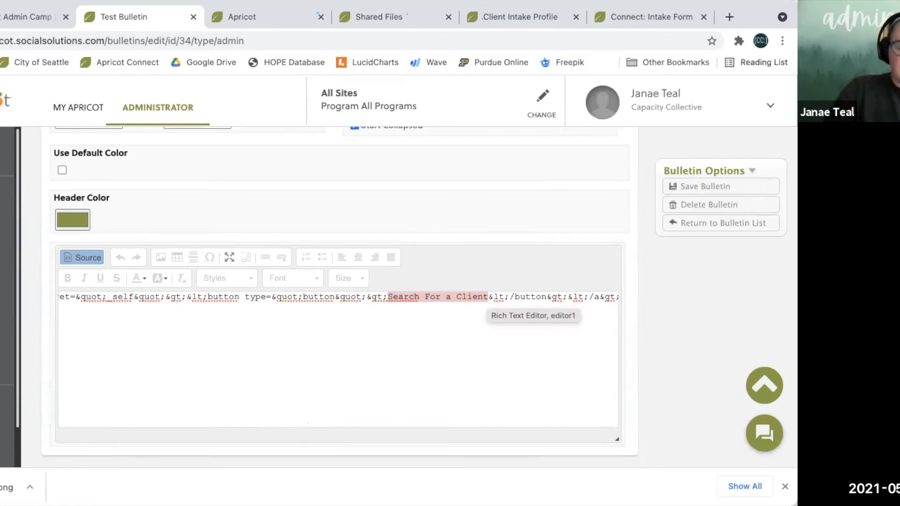
{"action": "key", "text": "BackSpace"}
{"action": "type", "text": "FIND A"}
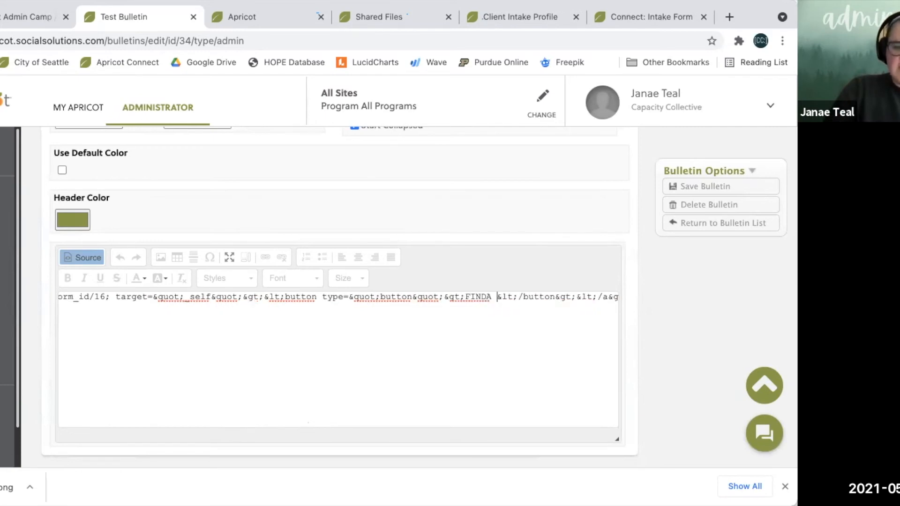
{"action": "type", "text": " CLIN"}
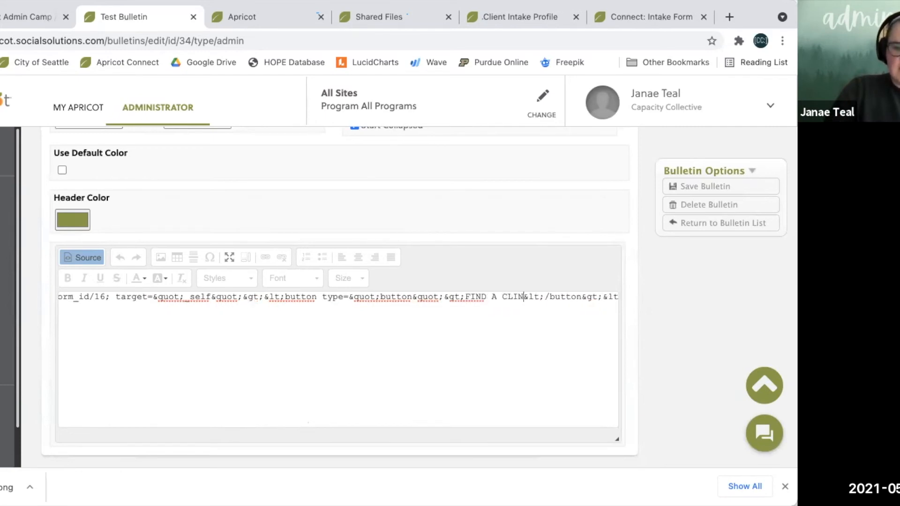
{"action": "type", "text": "ENT"}
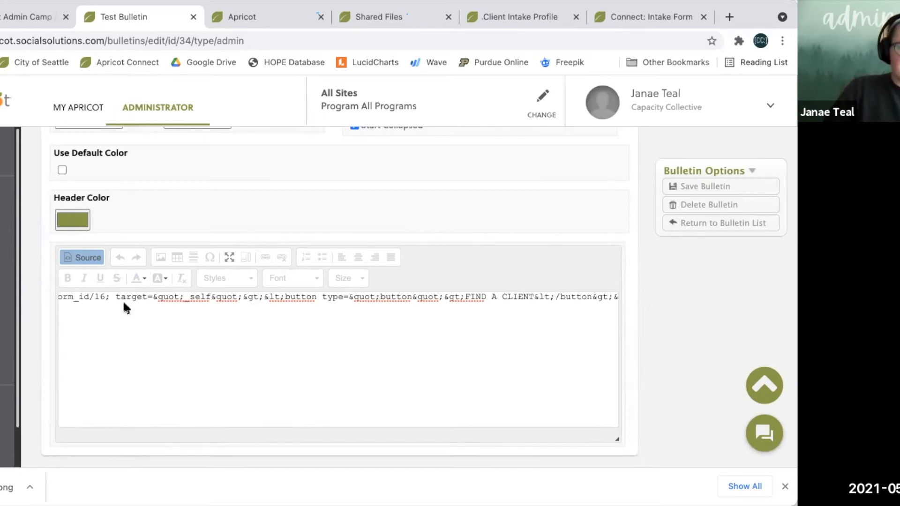
- Check the Client Intake Profile page, and replace the bulletin's formatted content with the "Search For a Client" button code for form_id/16, target _self
{"action": "left_click", "coordinate": [472, 10]}
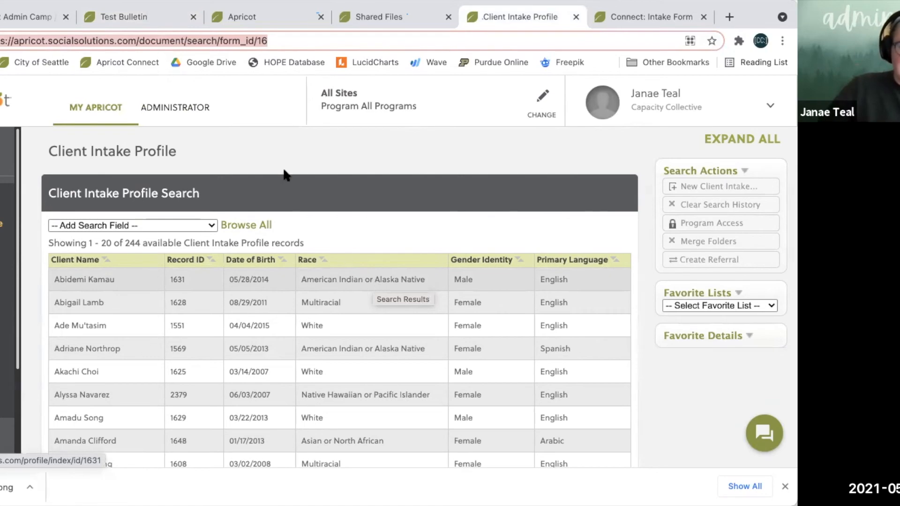
{"action": "left_click", "coordinate": [173, 14]}
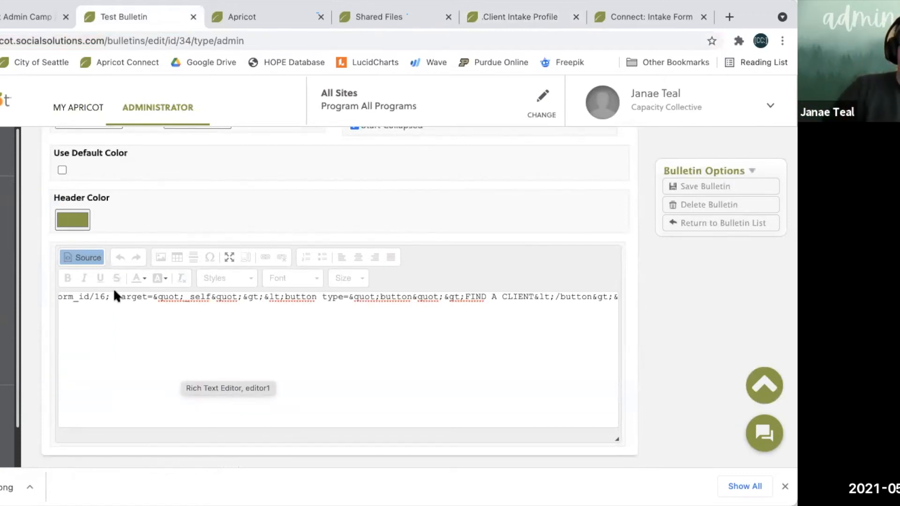
{"action": "left_click", "coordinate": [85, 258]}
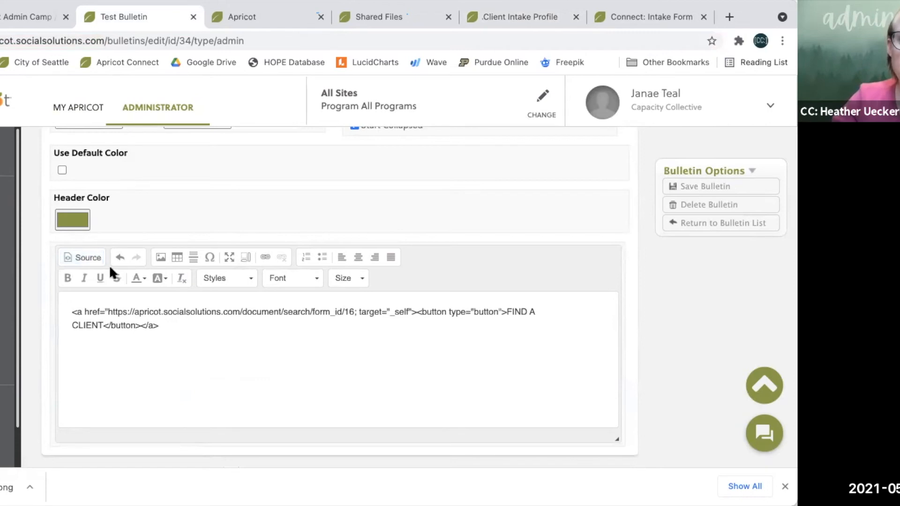
{"action": "left_click_drag", "start_coordinate": [159, 325], "coordinate": [73, 310]}
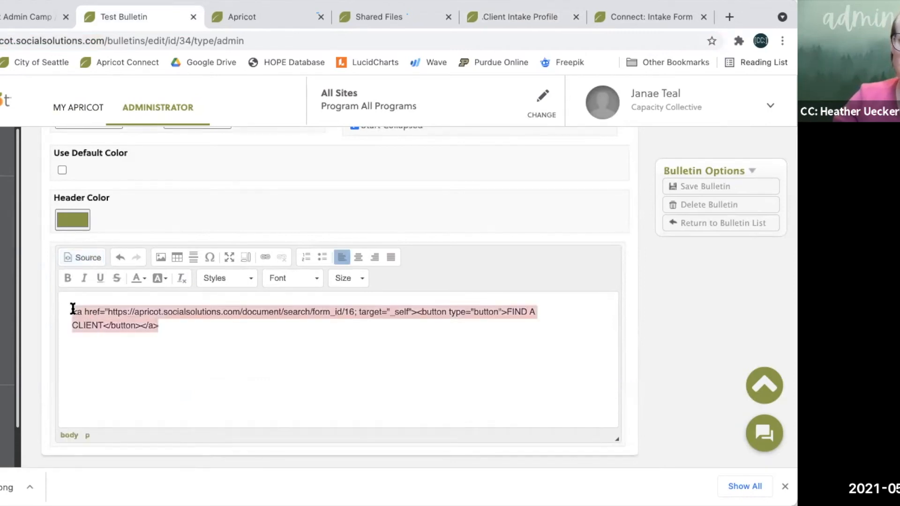
{"action": "type", "text": "https://apricot.socialsolutions.com/document/search/form_id/16"}
{"action": "key", "text": "ctrl+z"}
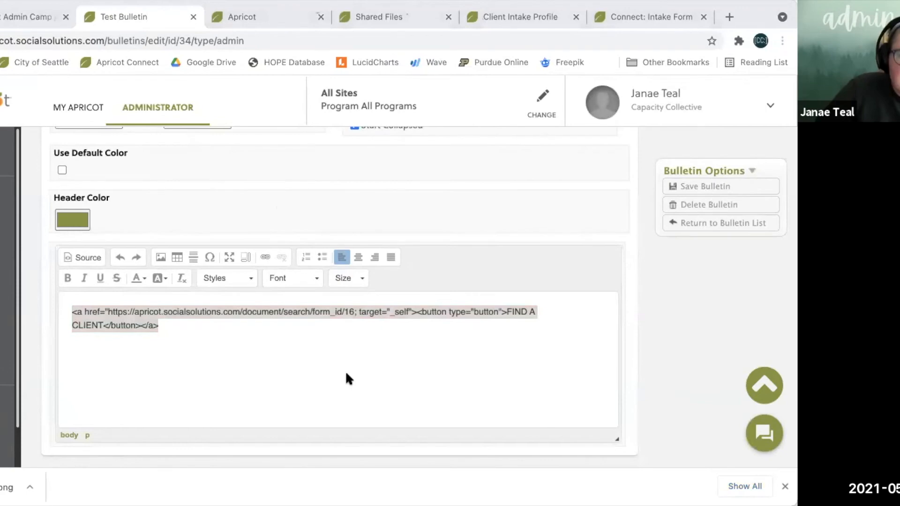
{"action": "key", "text": "ctrl+v"}
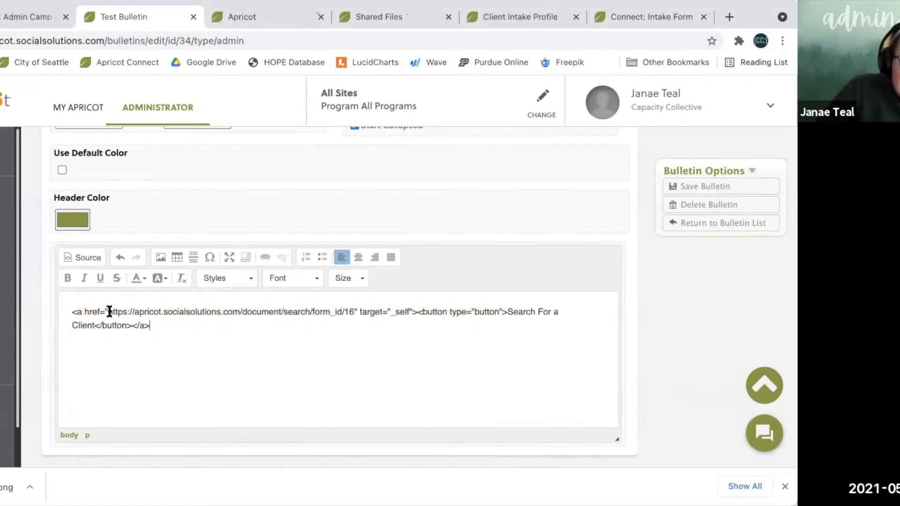
- Compare the pasted "Search For a Client" button code in Test Bulletin's source view and formatted view
{"action": "left_click_drag", "start_coordinate": [109, 312], "coordinate": [80, 262]}
{"action": "left_click", "coordinate": [81, 263]}
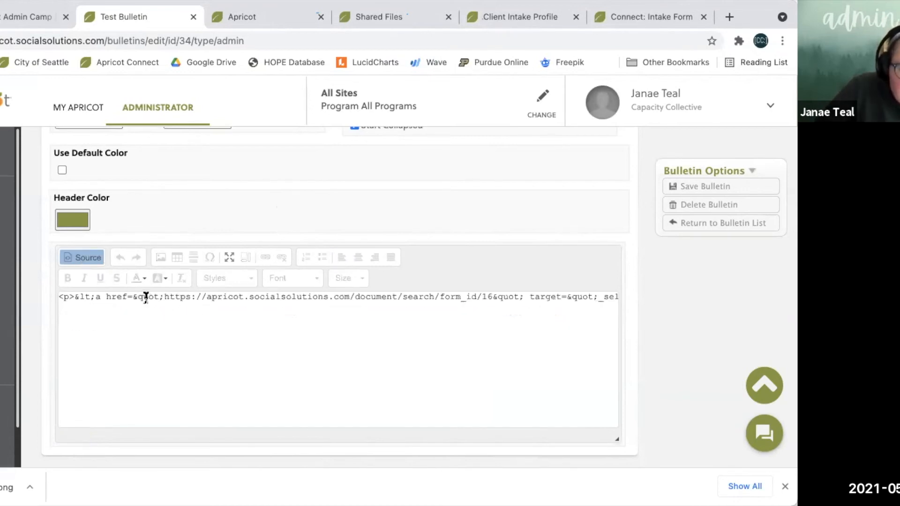
{"action": "left_click", "coordinate": [93, 257]}
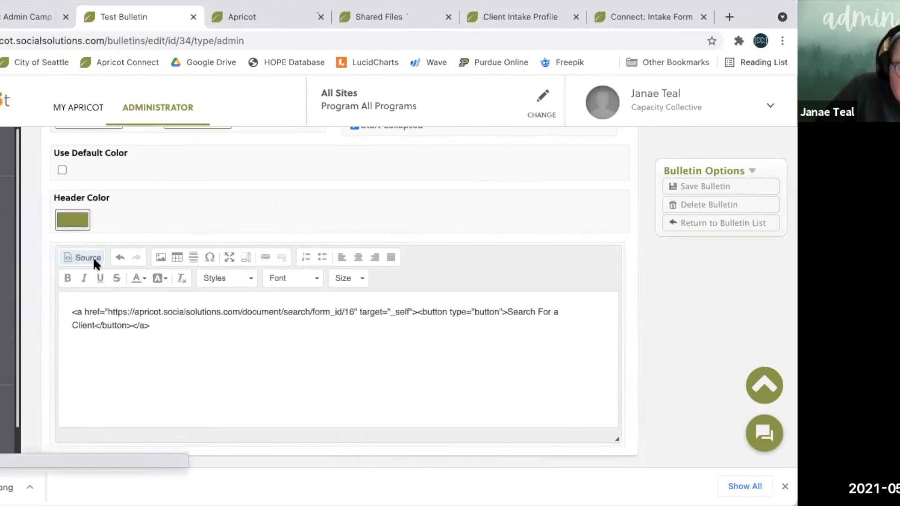
{"action": "left_click", "coordinate": [93, 257]}
{"action": "left_click", "coordinate": [93, 257]}
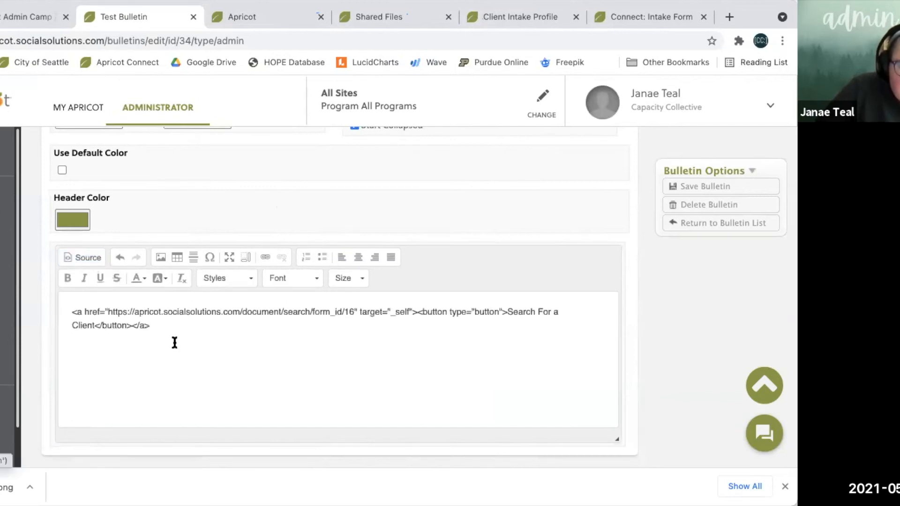
- Copy the button code, clear it from the formatted content, paste it into the source code and display the rendered button
{"action": "left_click_drag", "start_coordinate": [178, 340], "coordinate": [32, 282]}
{"action": "key", "text": "super+c"}
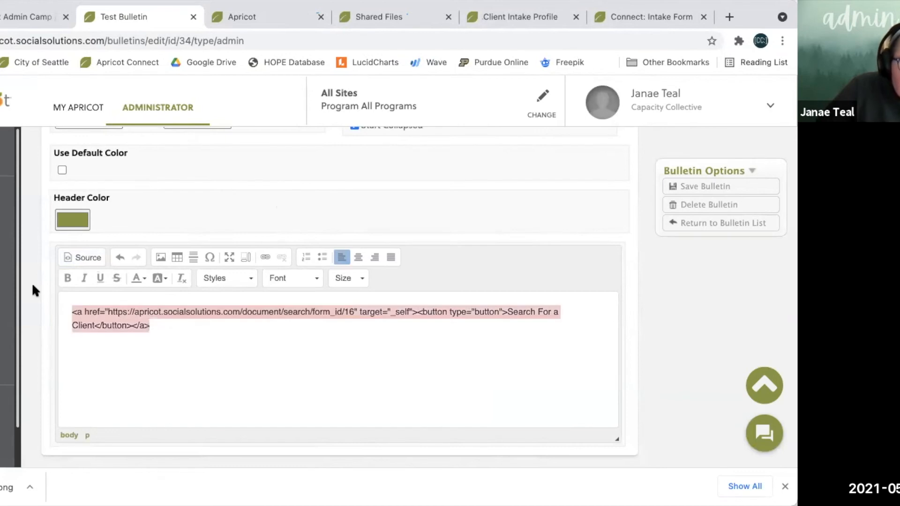
{"action": "key", "text": "BackSpace"}
{"action": "left_click", "coordinate": [69, 263]}
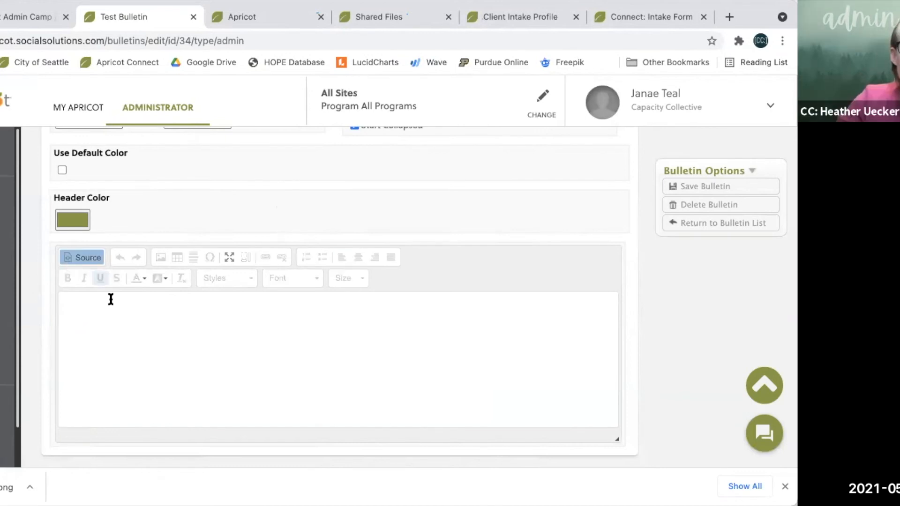
{"action": "left_click", "coordinate": [85, 258]}
{"action": "left_click", "coordinate": [86, 257]}
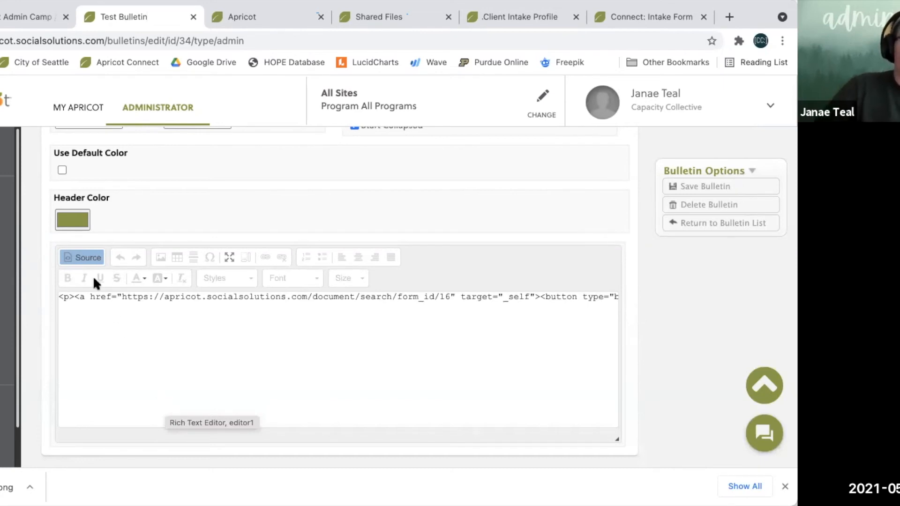
{"action": "left_click", "coordinate": [82, 258]}
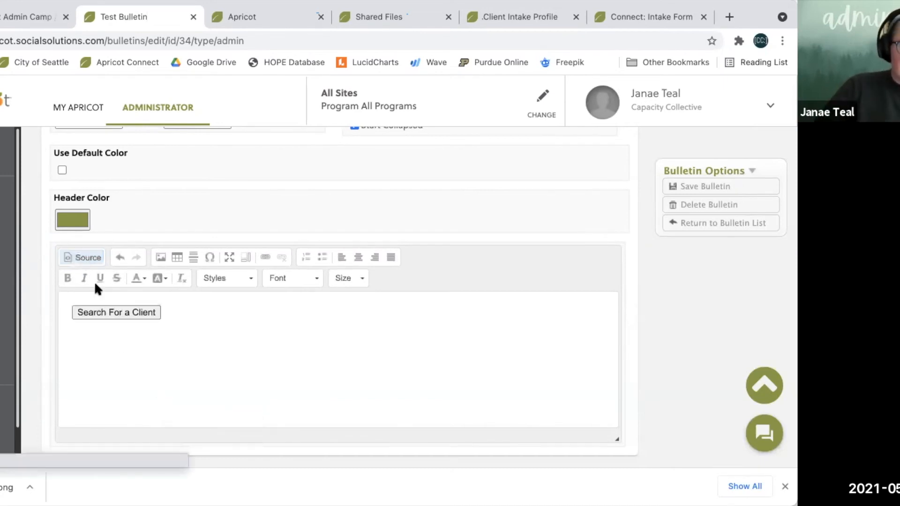
- Delete the rendered button from the bulletin's formatted content and paste the copied button code there as text
{"action": "left_click", "coordinate": [169, 321]}
{"action": "key", "text": "BackSpace"}
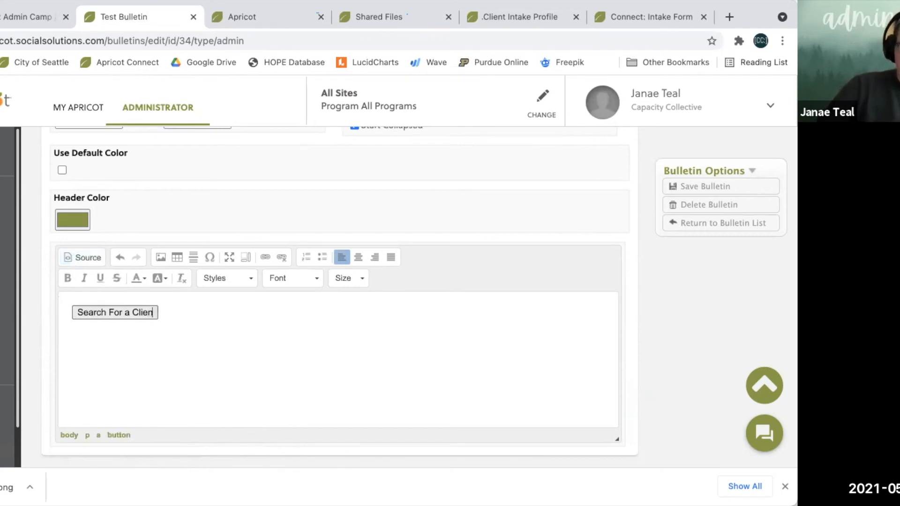
{"action": "left_click", "coordinate": [111, 311]}
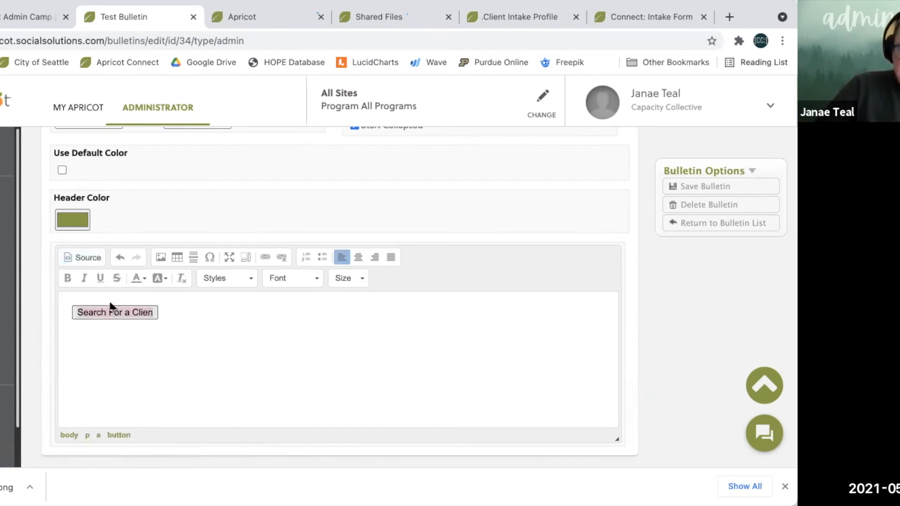
{"action": "key", "text": "BackSpace"}
{"action": "key", "text": "super+v"}
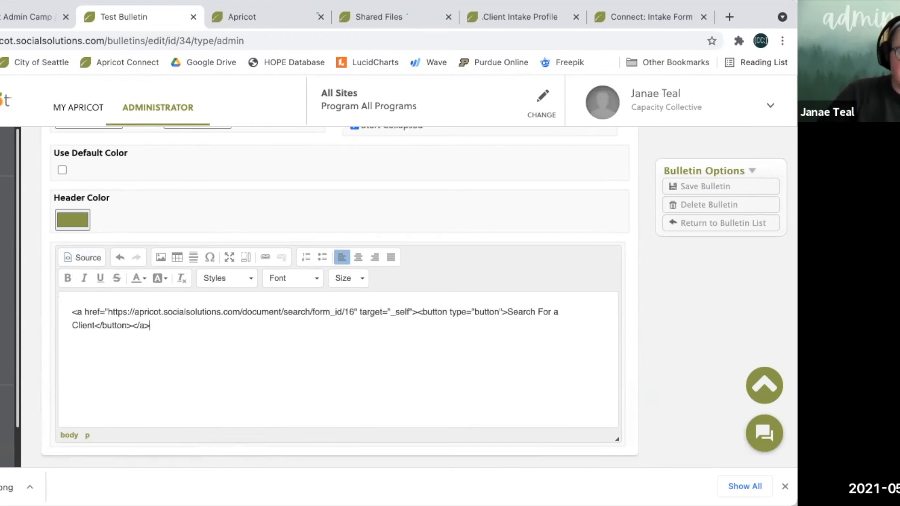
- In source view, replace the &quot;-encoded code with the copied "Search For a Client" button code for form_id/16
{"action": "left_click", "coordinate": [87, 257]}
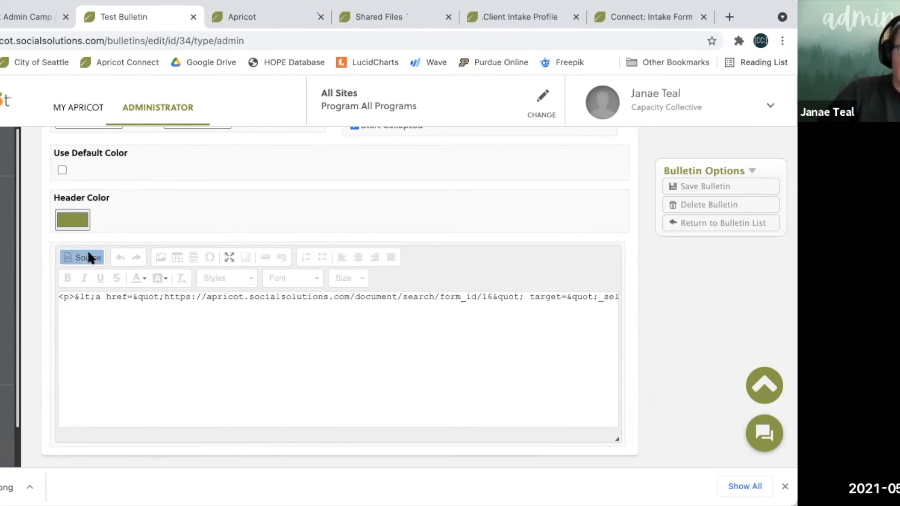
{"action": "left_click_drag", "start_coordinate": [135, 297], "coordinate": [166, 299]}
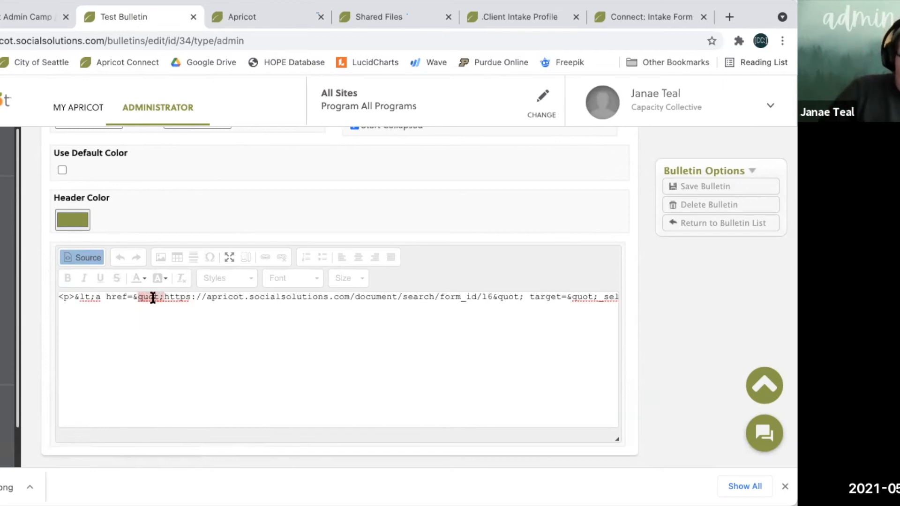
{"action": "key", "text": "ctrl+a"}
{"action": "key", "text": "BackSpace"}
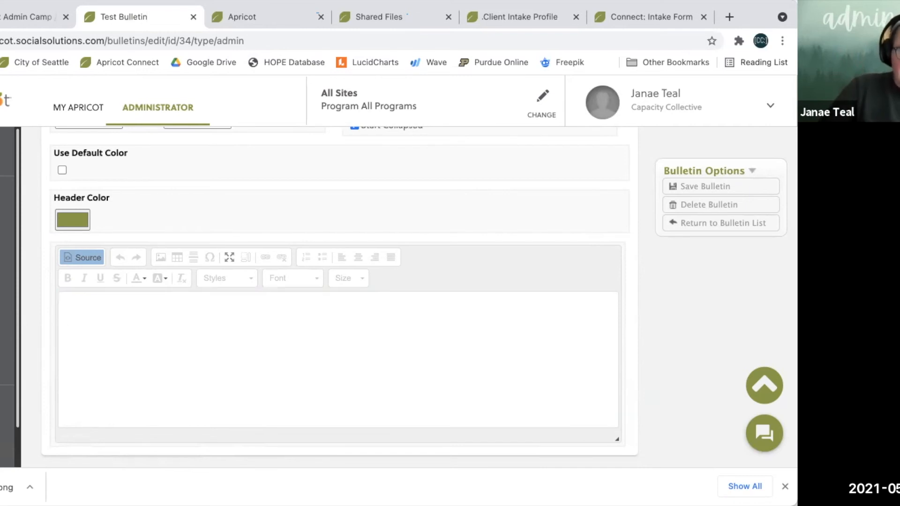
{"action": "key", "text": "ctrl+v"}
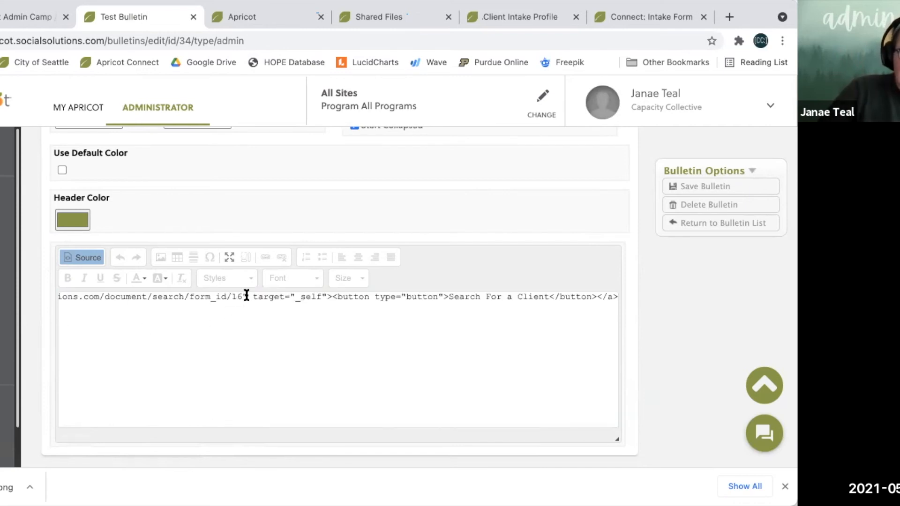
- Change the button label in the source code to "FIND A CLIENT" and return to the formatted view
{"action": "left_click_drag", "start_coordinate": [247, 296], "coordinate": [243, 295]}
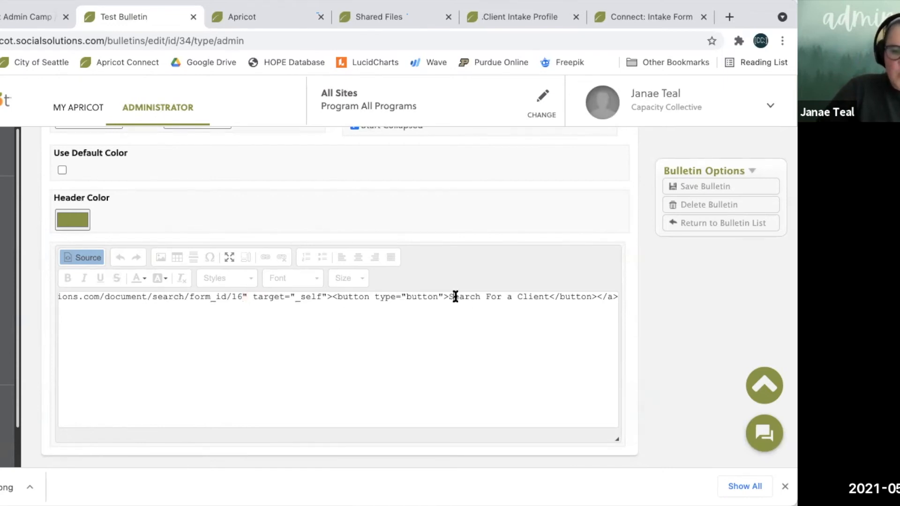
{"action": "left_click", "coordinate": [537, 297]}
{"action": "left_click_drag", "start_coordinate": [548, 298], "coordinate": [450, 297]}
{"action": "type", "text": "FIND A CLIENT"}
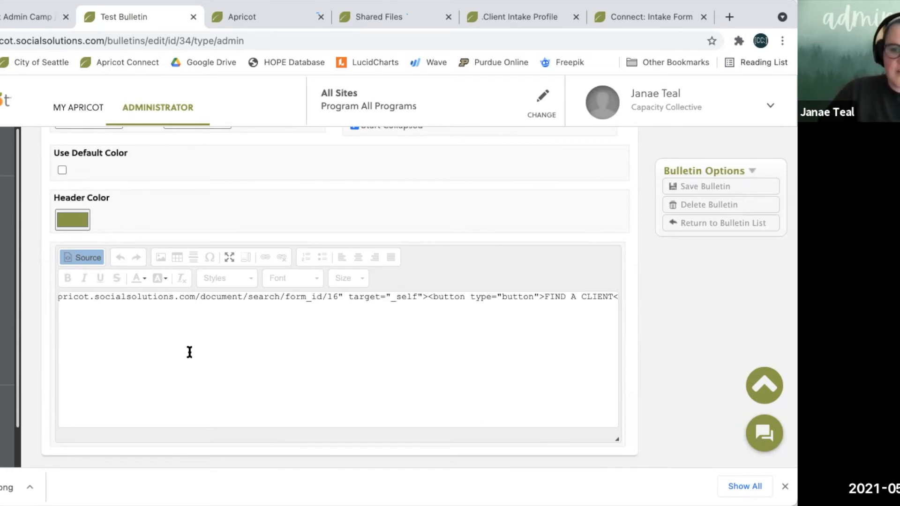
{"action": "left_click", "coordinate": [82, 258]}
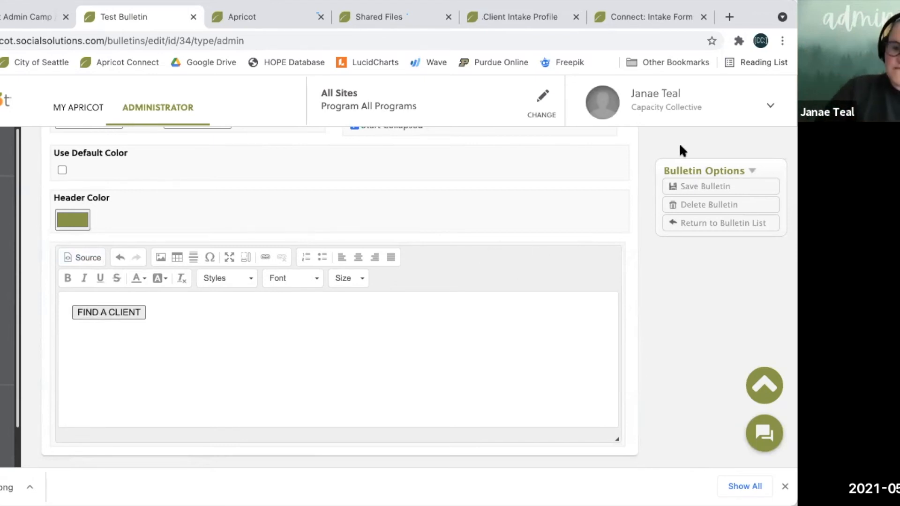
- Save Test Bulletin, test its FIND A CLIENT button from the My Apricot bulletins page, and return to that page
{"action": "left_click", "coordinate": [683, 191]}
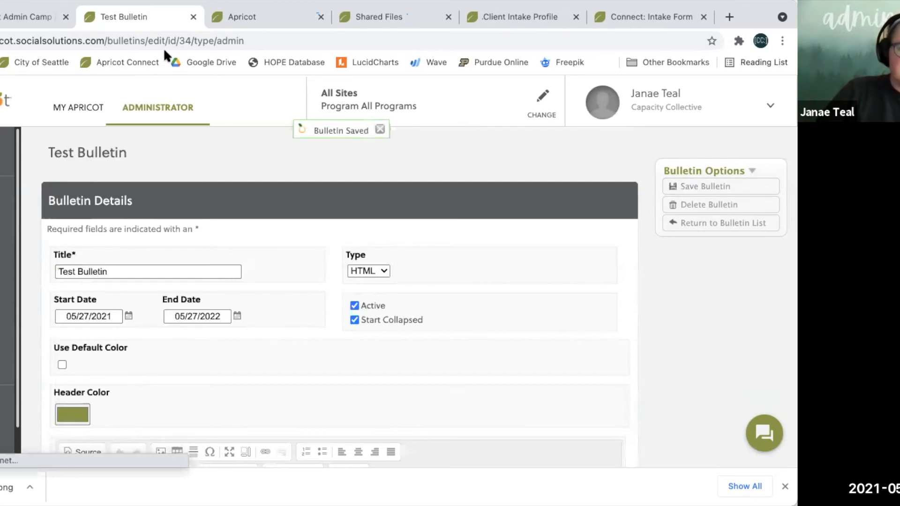
{"action": "left_click", "coordinate": [68, 113]}
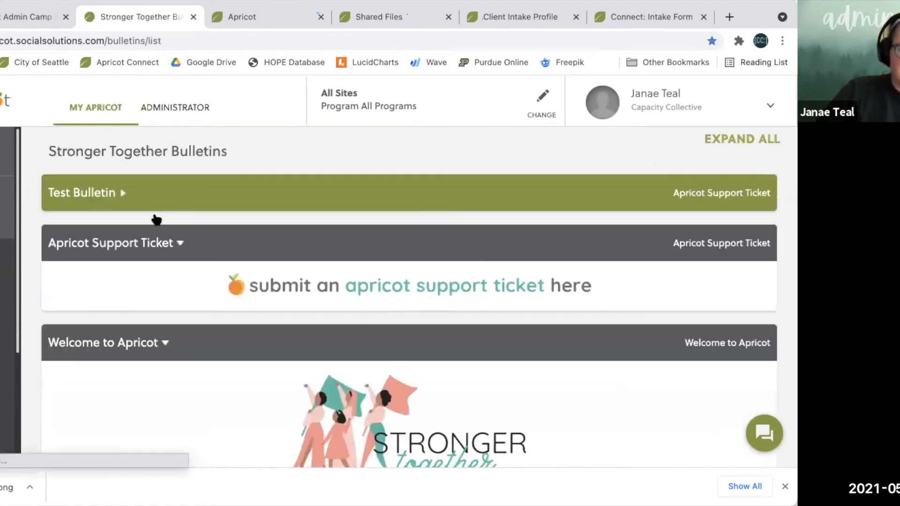
{"action": "left_click", "coordinate": [123, 193]}
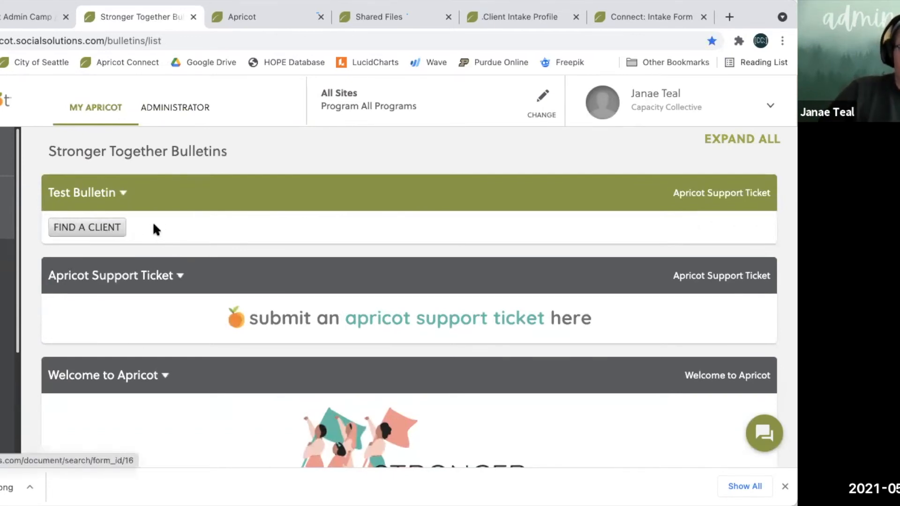
{"action": "left_click", "coordinate": [107, 228]}
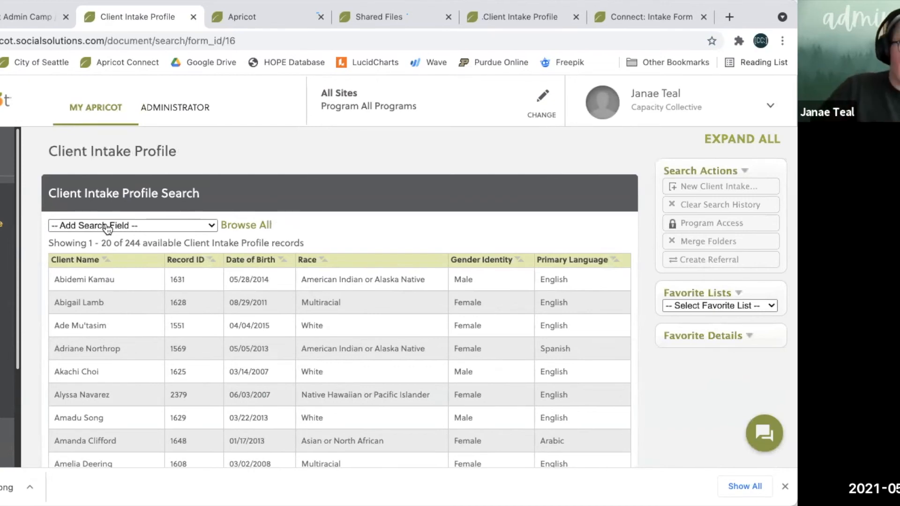
{"action": "scroll", "coordinate": [107, 229], "scroll_direction": "left", "scroll_amount": 5}
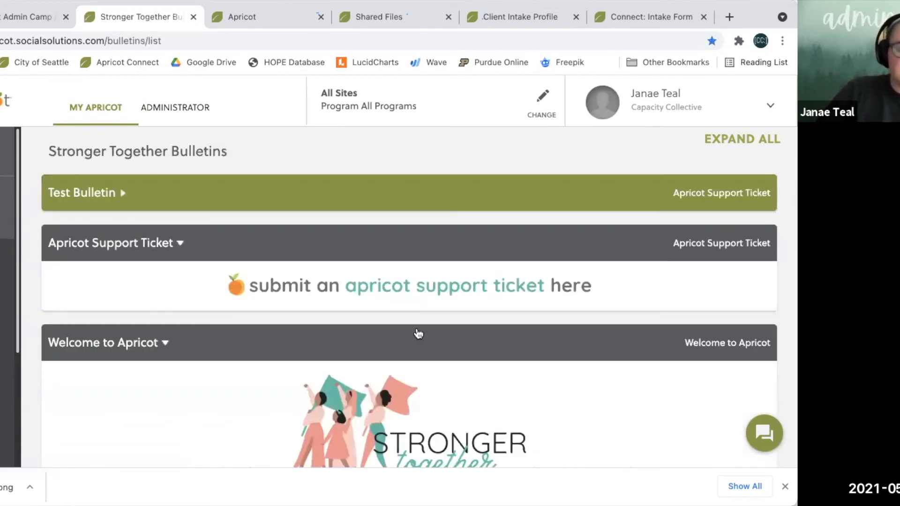
- Try the "Create New Client Intake Profile" button in the Welcome to Apricot bulletin and look over the bulletins page
{"action": "scroll", "coordinate": [418, 334], "scroll_direction": "down", "scroll_amount": 5}
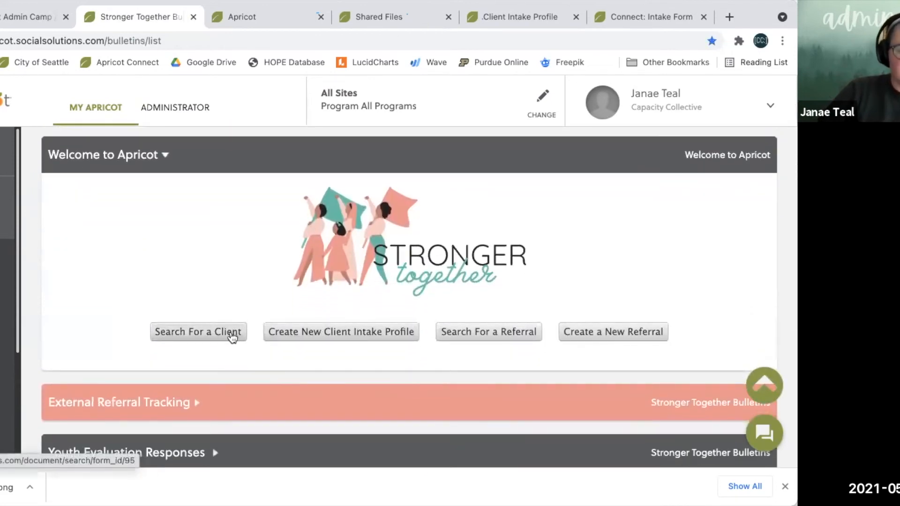
{"action": "left_click", "coordinate": [359, 342]}
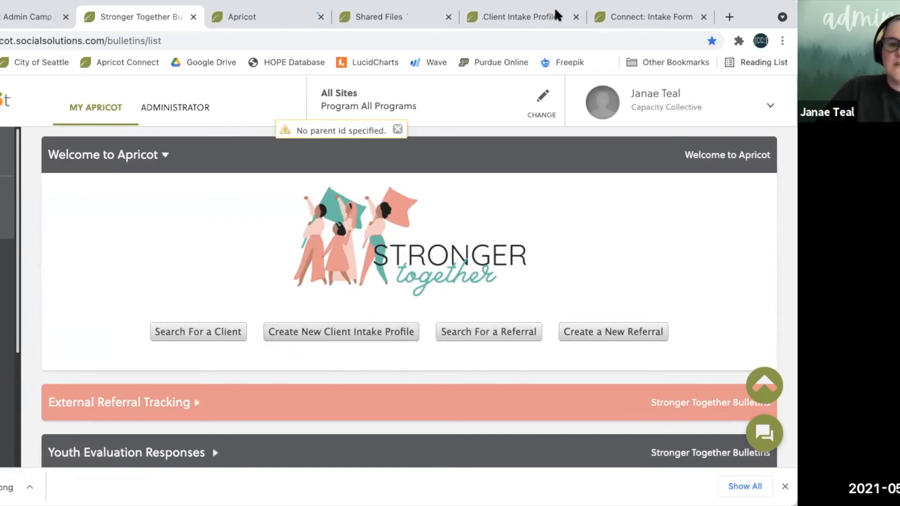
{"action": "scroll", "coordinate": [230, 236], "scroll_direction": "down", "scroll_amount": 5}
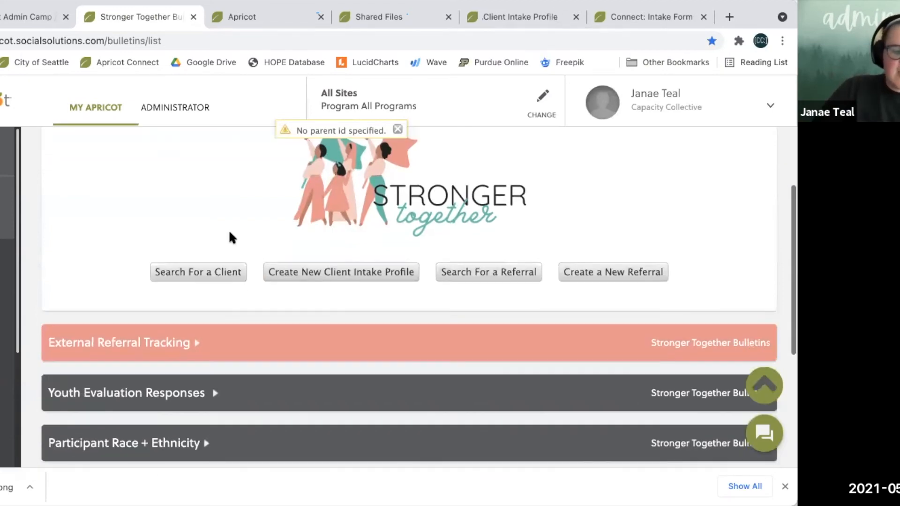
{"action": "scroll", "coordinate": [230, 237], "scroll_direction": "up", "scroll_amount": 10}
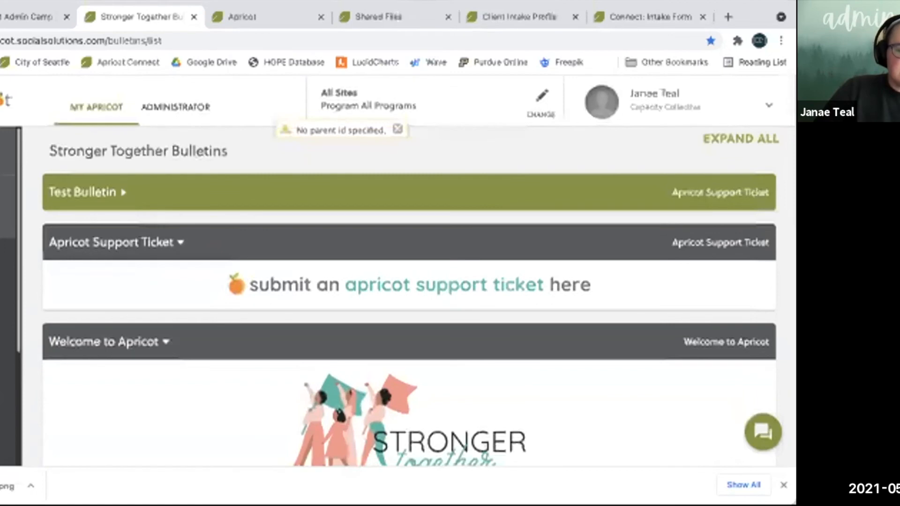
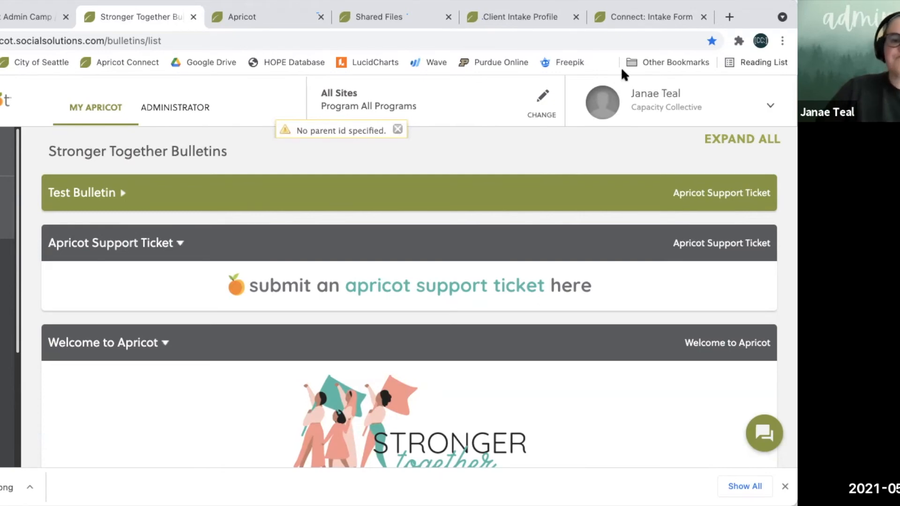
- Compare the Apricot Support Ticket bulletin's link with the Stronger Together Apricot Support Ticket form, ending on the bulletins page
{"action": "left_click", "coordinate": [622, 8]}
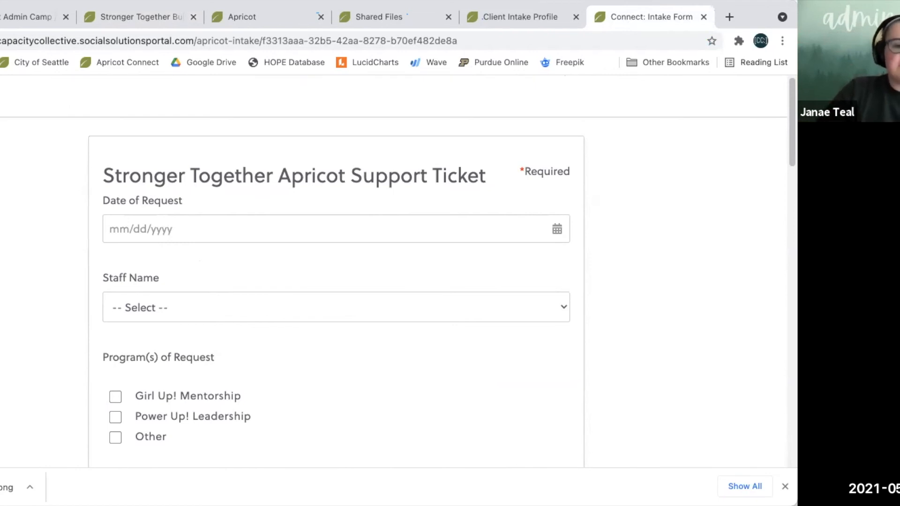
{"action": "left_click", "coordinate": [106, 16]}
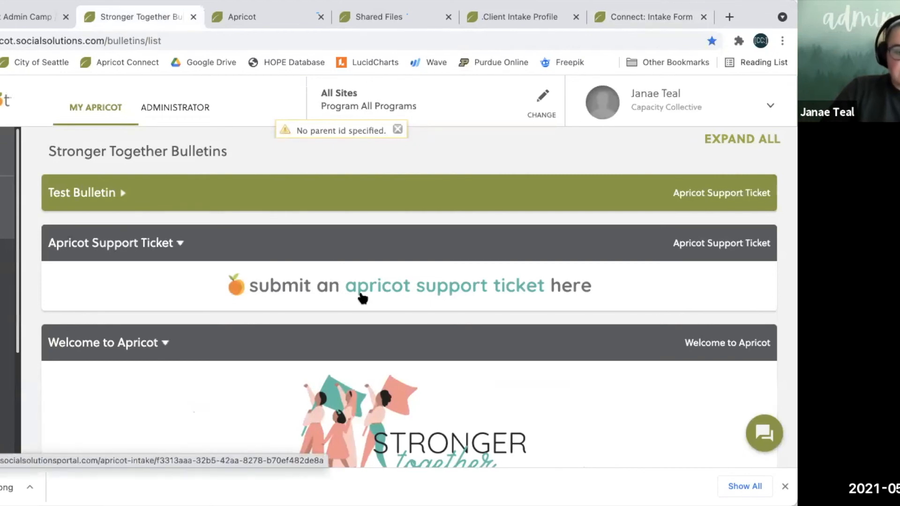
{"action": "left_click", "coordinate": [640, 17]}
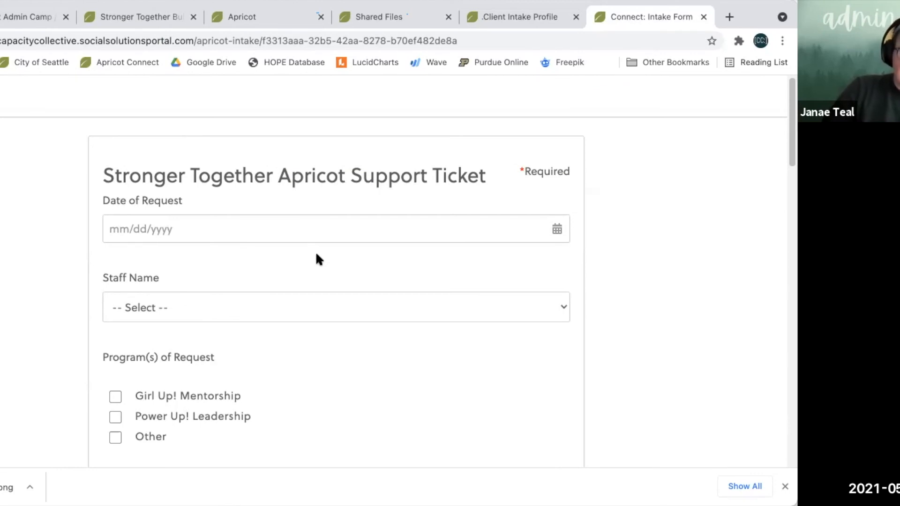
{"action": "left_click", "coordinate": [157, 13]}
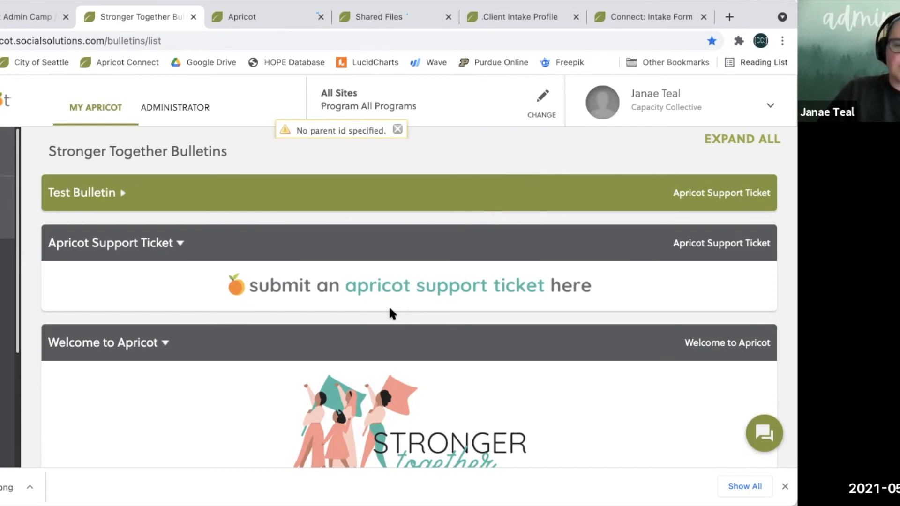
- Dismiss the warning on the bulletins page and switch to the Admin Camp slides
{"action": "left_click", "coordinate": [397, 131]}
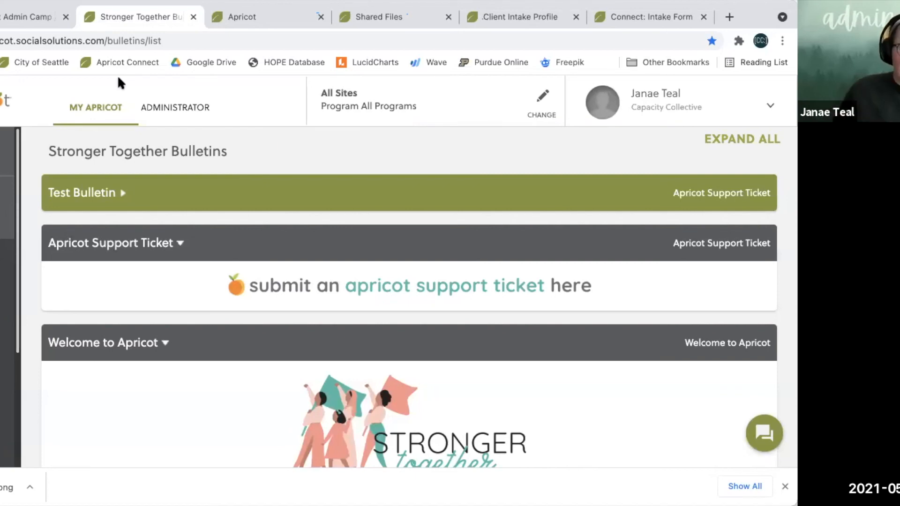
{"action": "left_click", "coordinate": [29, 18]}
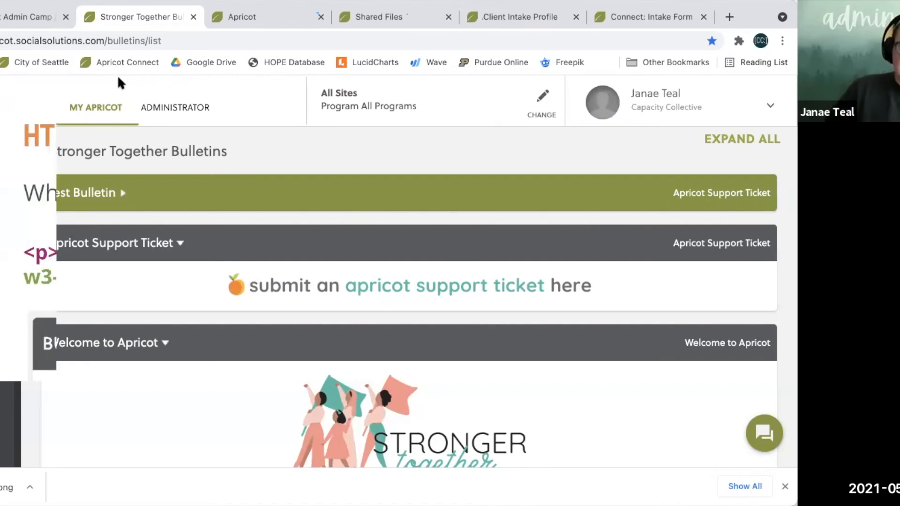